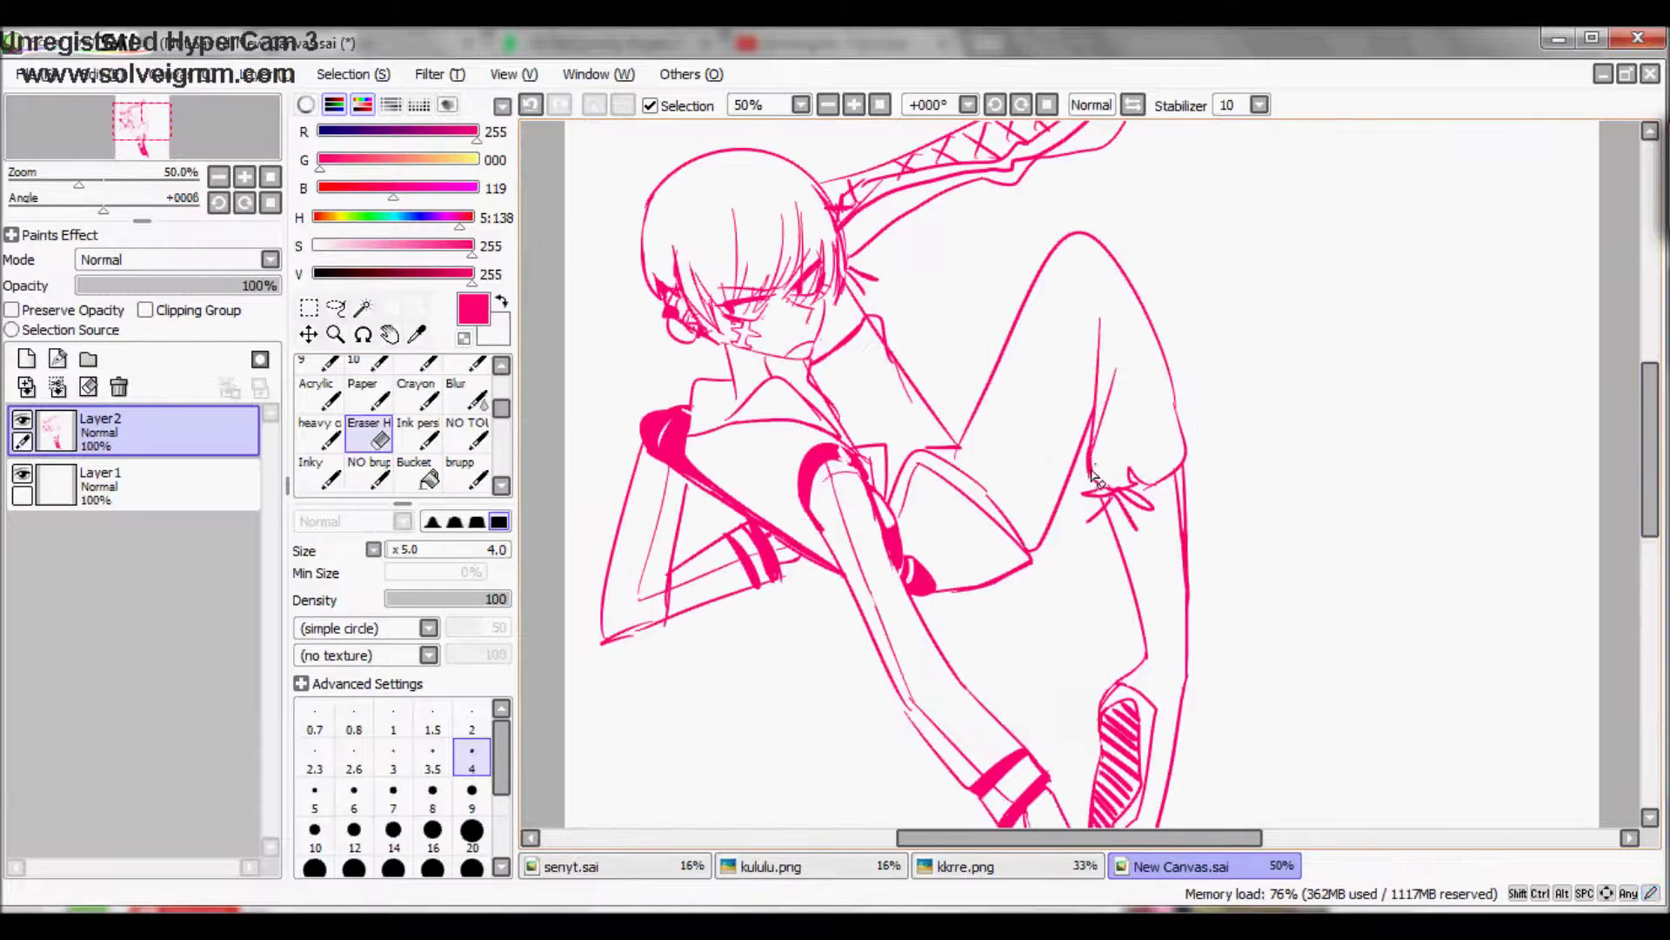
Step: Draw the jacket collar around the neck with the Inky brush and erase the stray lines inside it
key("e")
key("e")
key("e")
key("e")
key("e")
key("e")
key("e")
key("e")
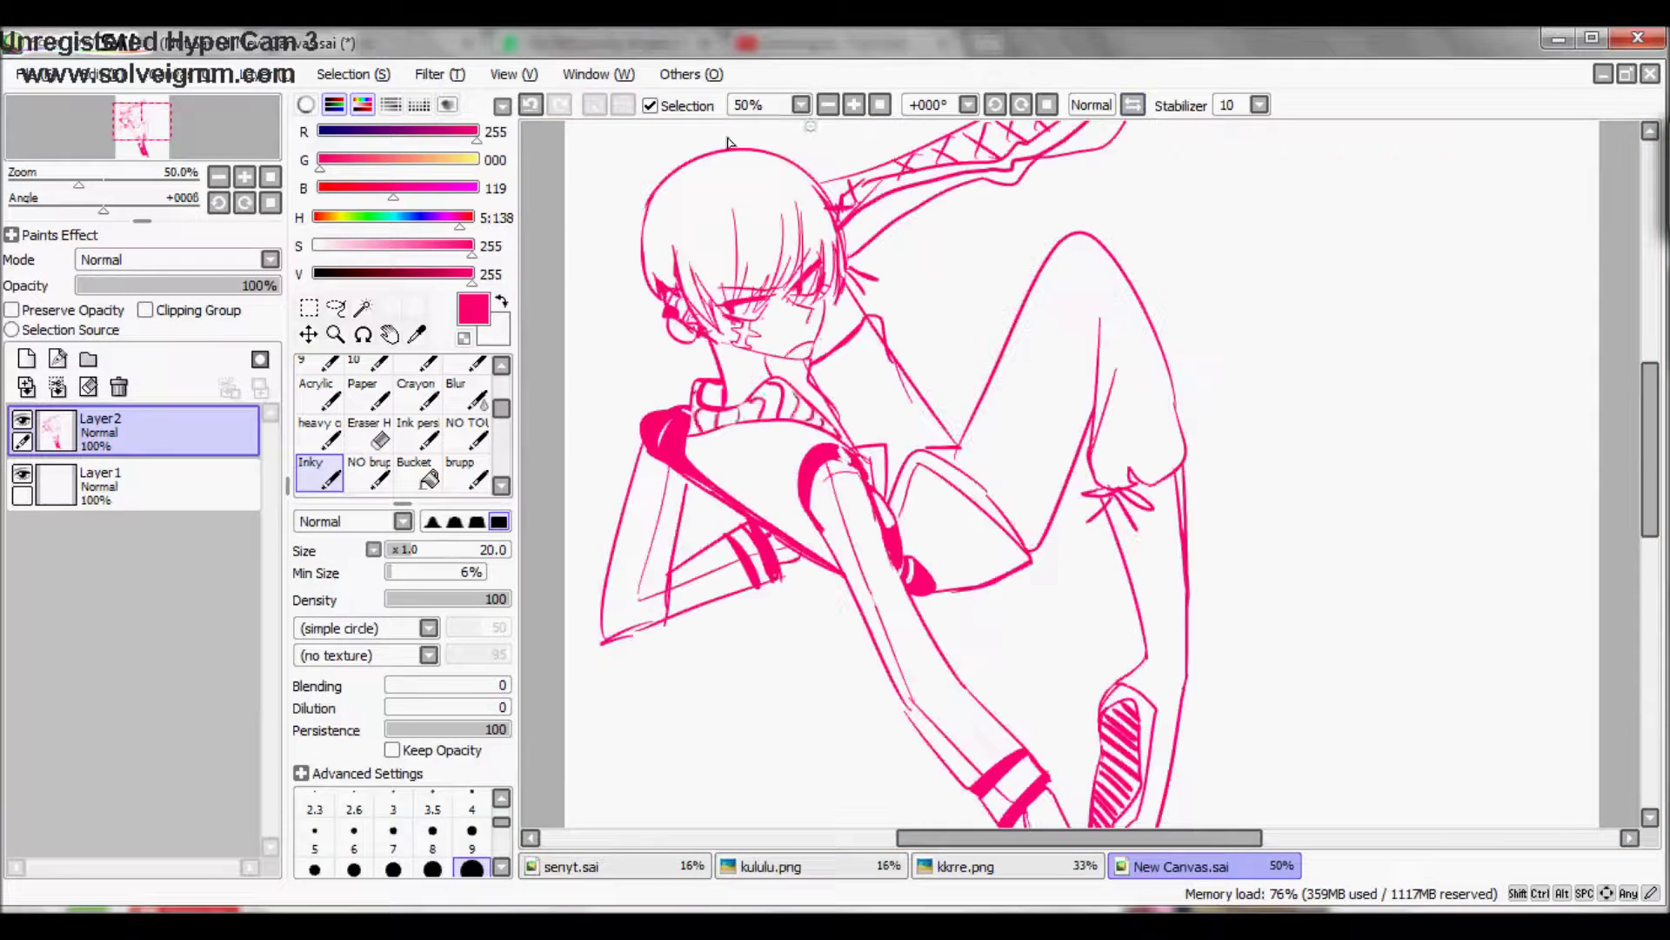
key("e")
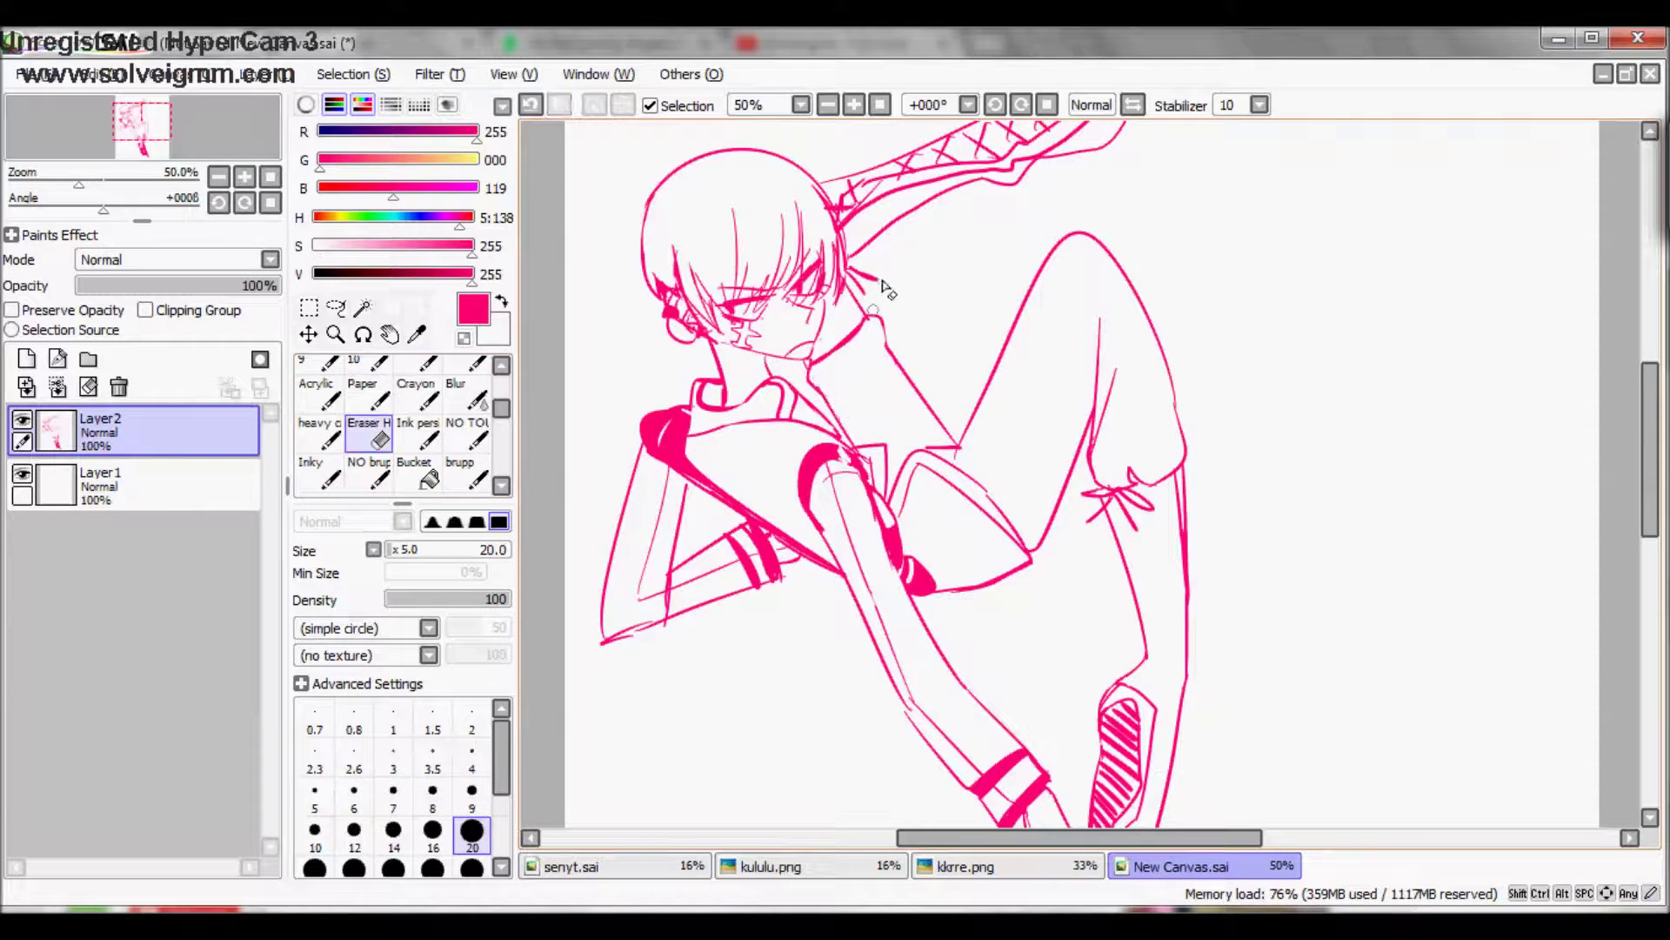
Step: Clean up the stray line ends around the hair tie and upper back with the eraser reduced to size 9
key("bracketleft")
key("bracketleft")
key("bracketleft")
key("bracketleft")
key("bracketleft")
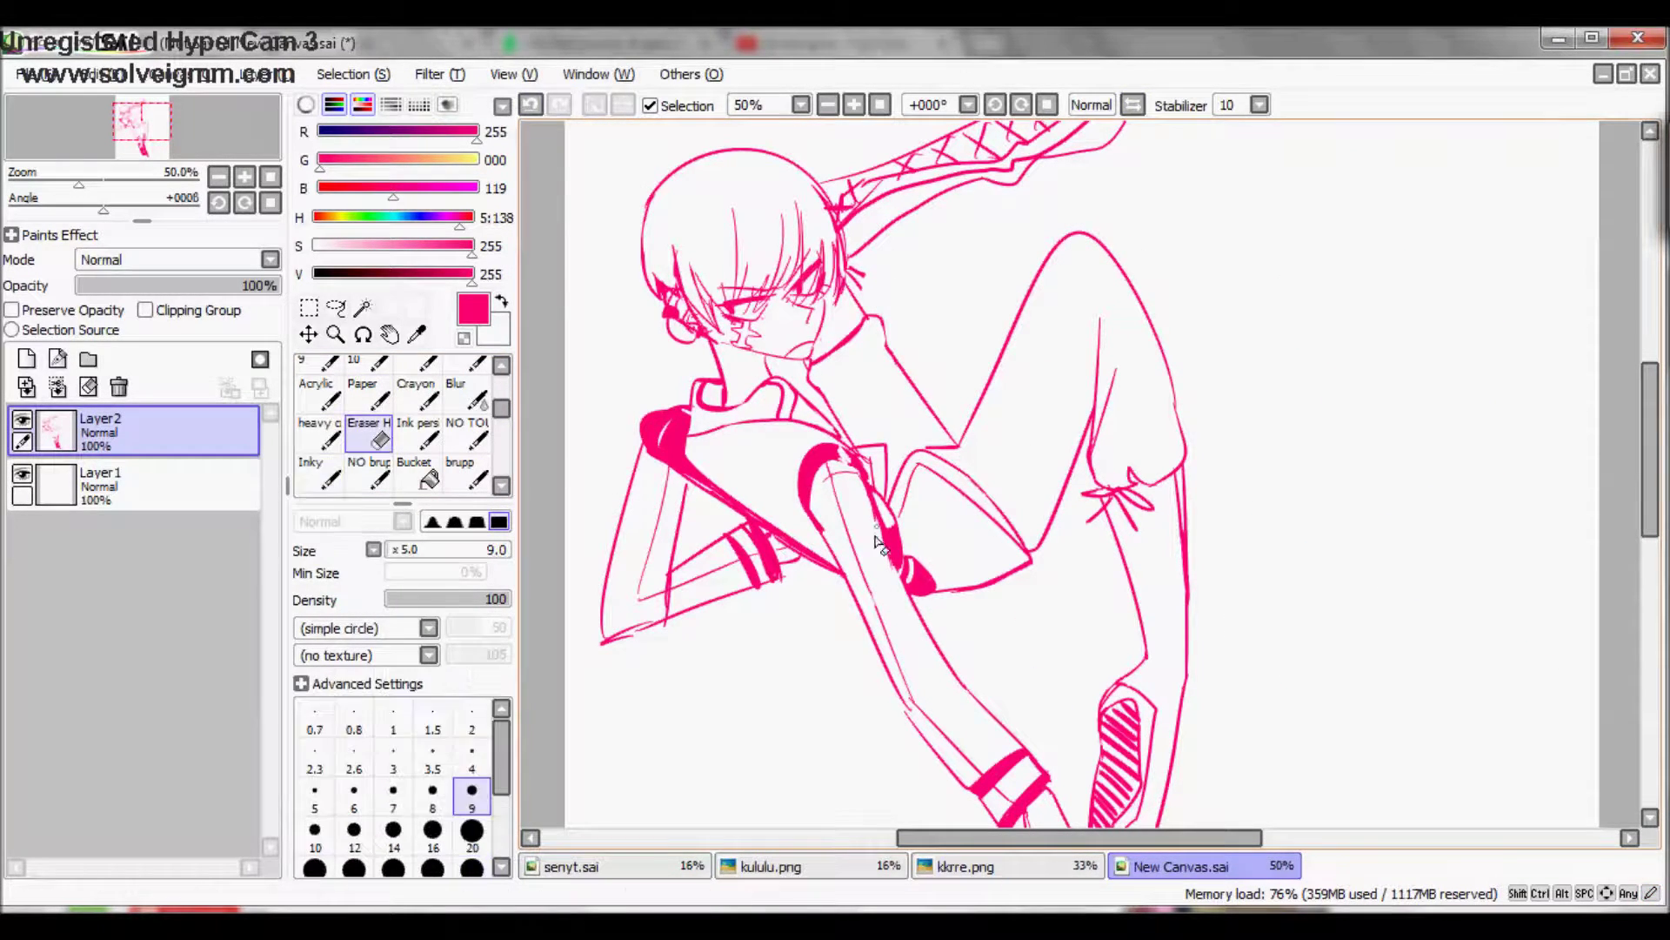
Step: Redraw the crosses and edge lines of the laced piece where it meets the head, using the Inky brush and eraser
key("ctrl+plus")
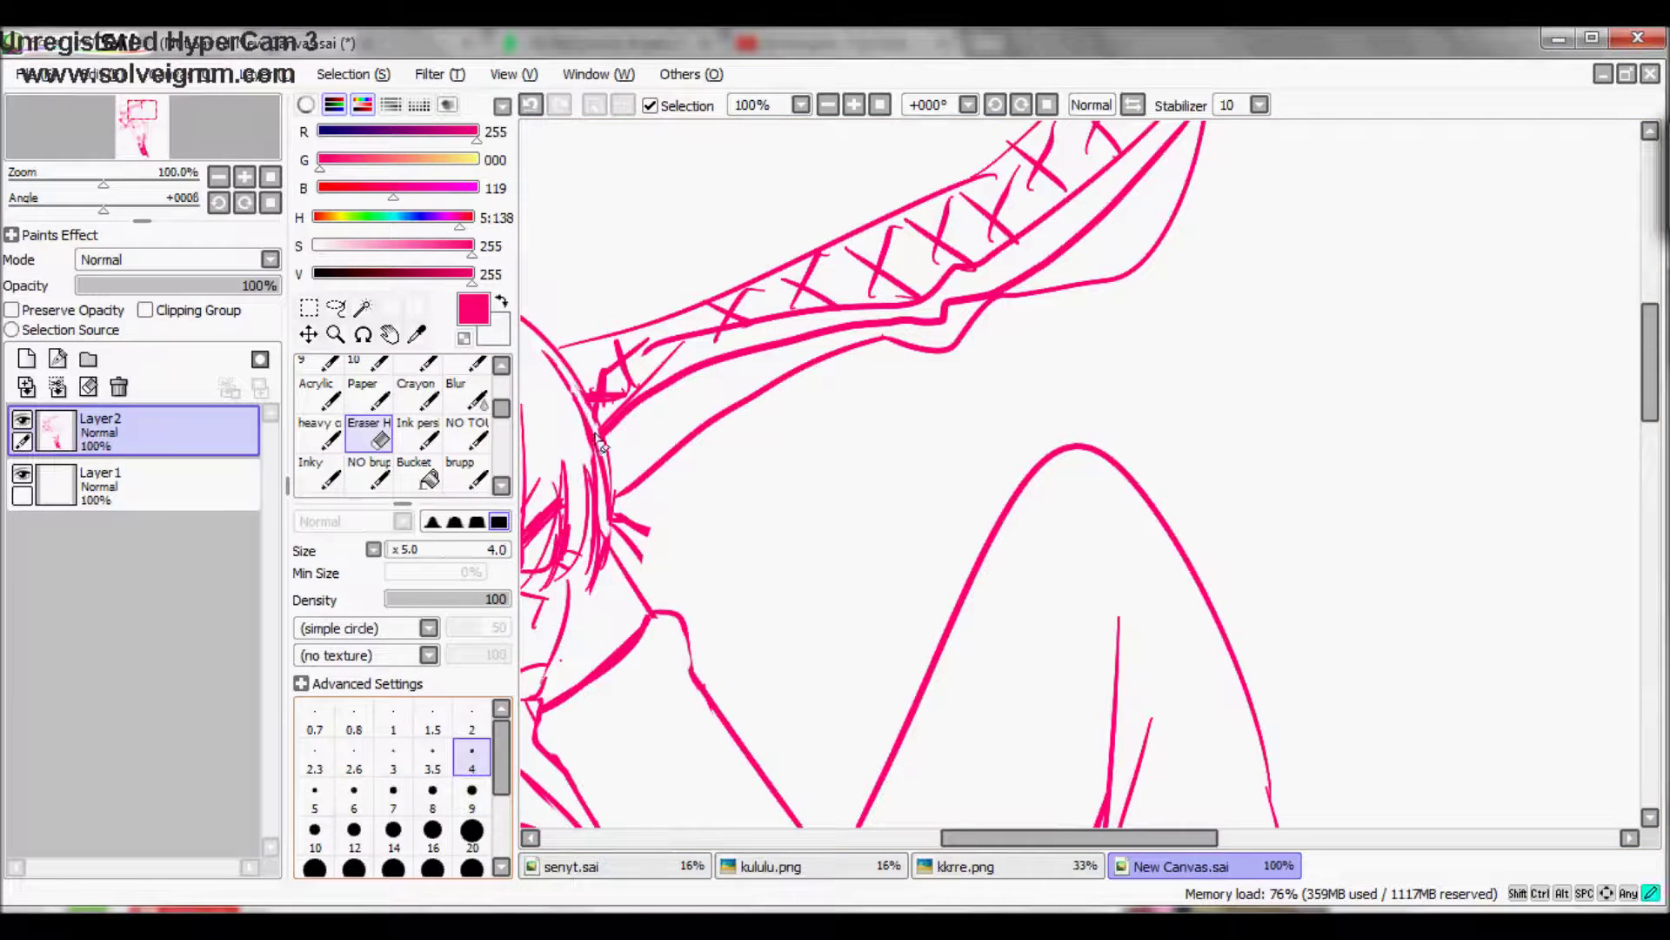
left_click_drag(600, 383, 739, 323)
key("n")
key("e")
left_click_drag(606, 435, 761, 335)
key("n")
left_click_drag(601, 392, 669, 322)
Step: Draw bold lacing crosses on a new layer, hide that layer, and erase the old crosses from Layer2
key("ctrl+shift+n")
scroll(1009, 196, "up", 3)
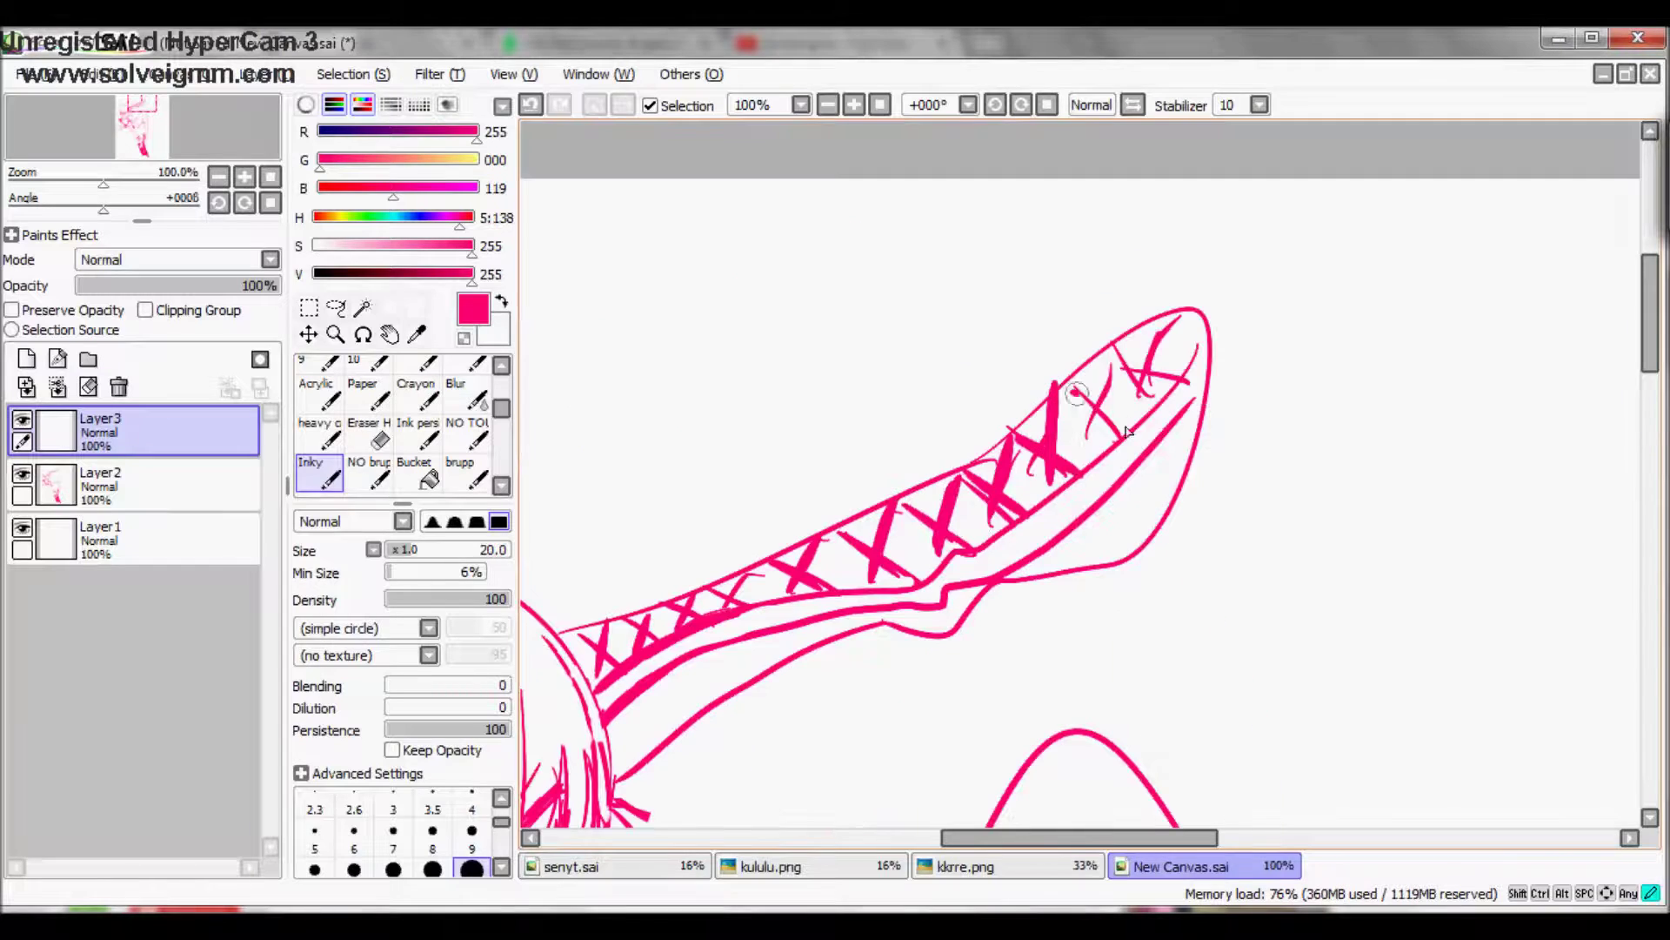
key("e")
left_click(131, 483)
left_click(22, 420)
left_click(531, 106)
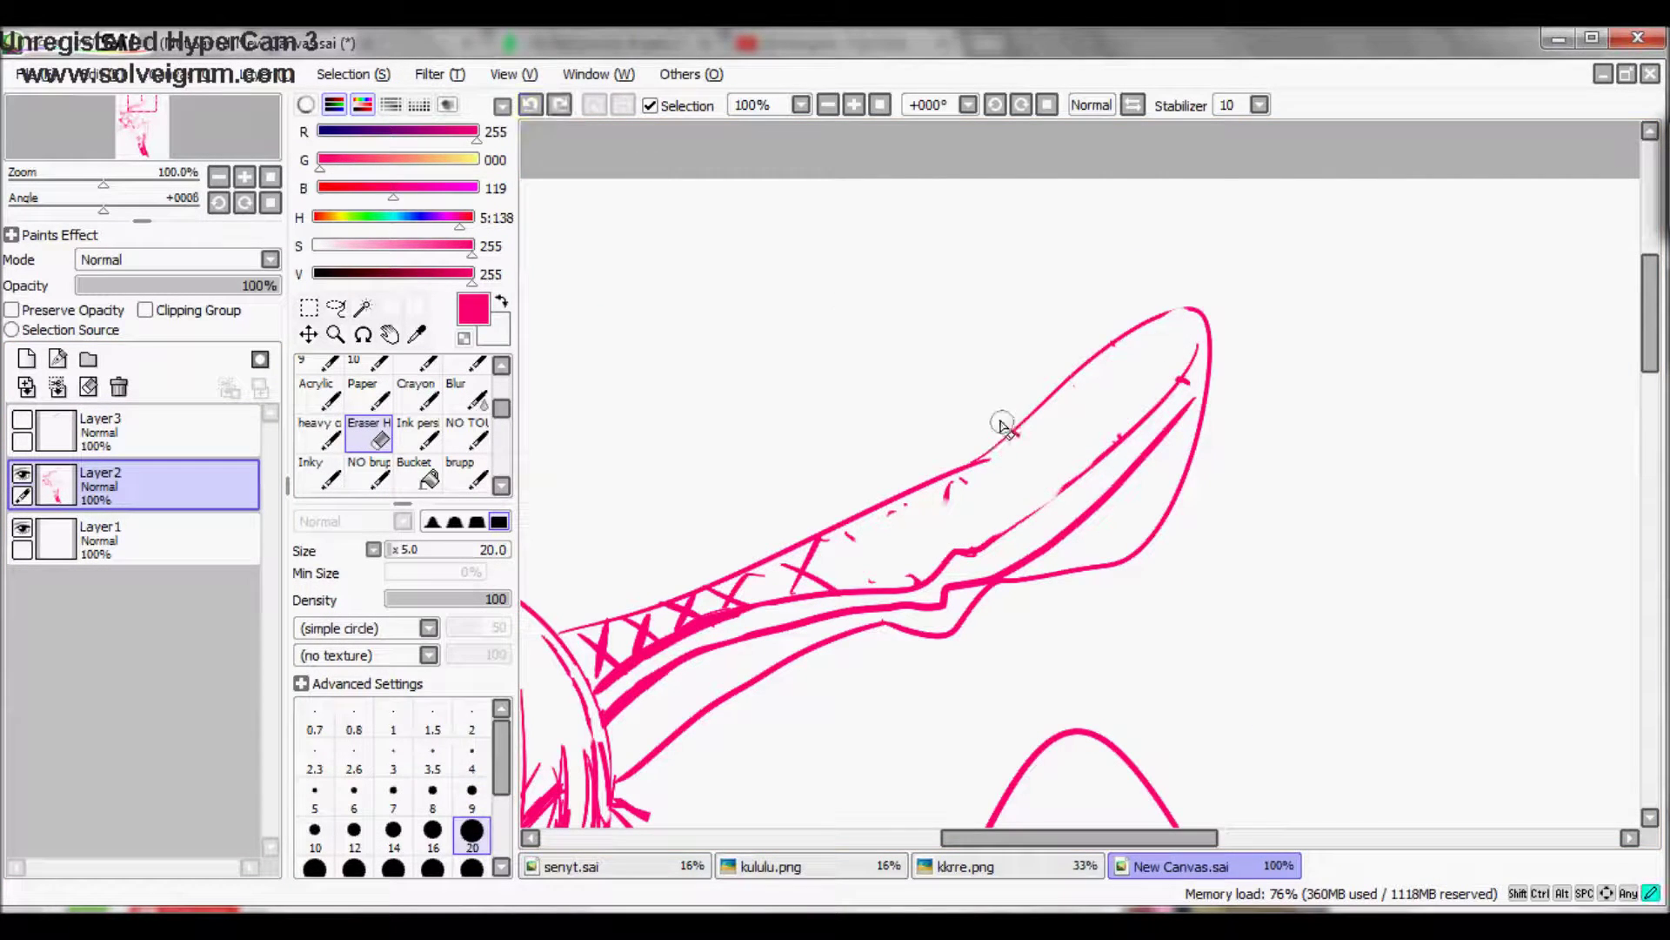
Step: Thicken and clean the edge lines of the laced piece on Layer2 and show the layer with the crosses again
key("n")
key("h")
key("e")
key("n")
key("h")
left_click(22, 420)
left_click(380, 439)
key("n")
key("e")
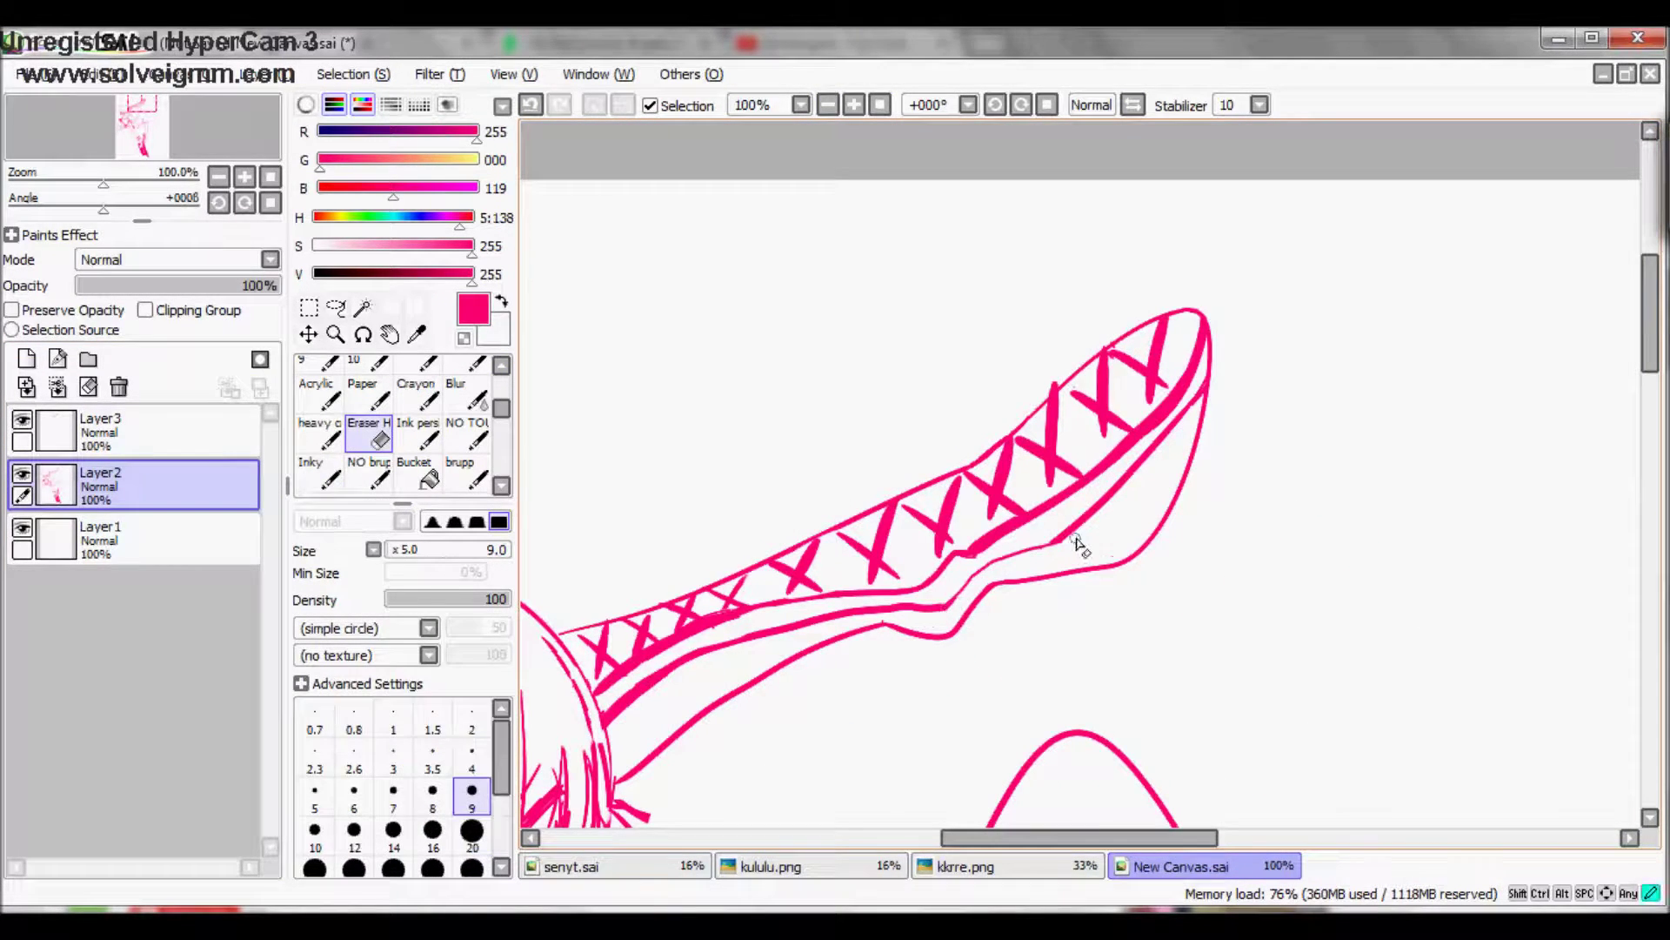
Step: Check the drawing in mirrored view, duplicate Layer2, and hide the original layer
key("Delete")
scroll(1048, 383, "down", 3)
left_click(1131, 104)
left_click(1131, 104)
scroll(870, 435, "up", 5)
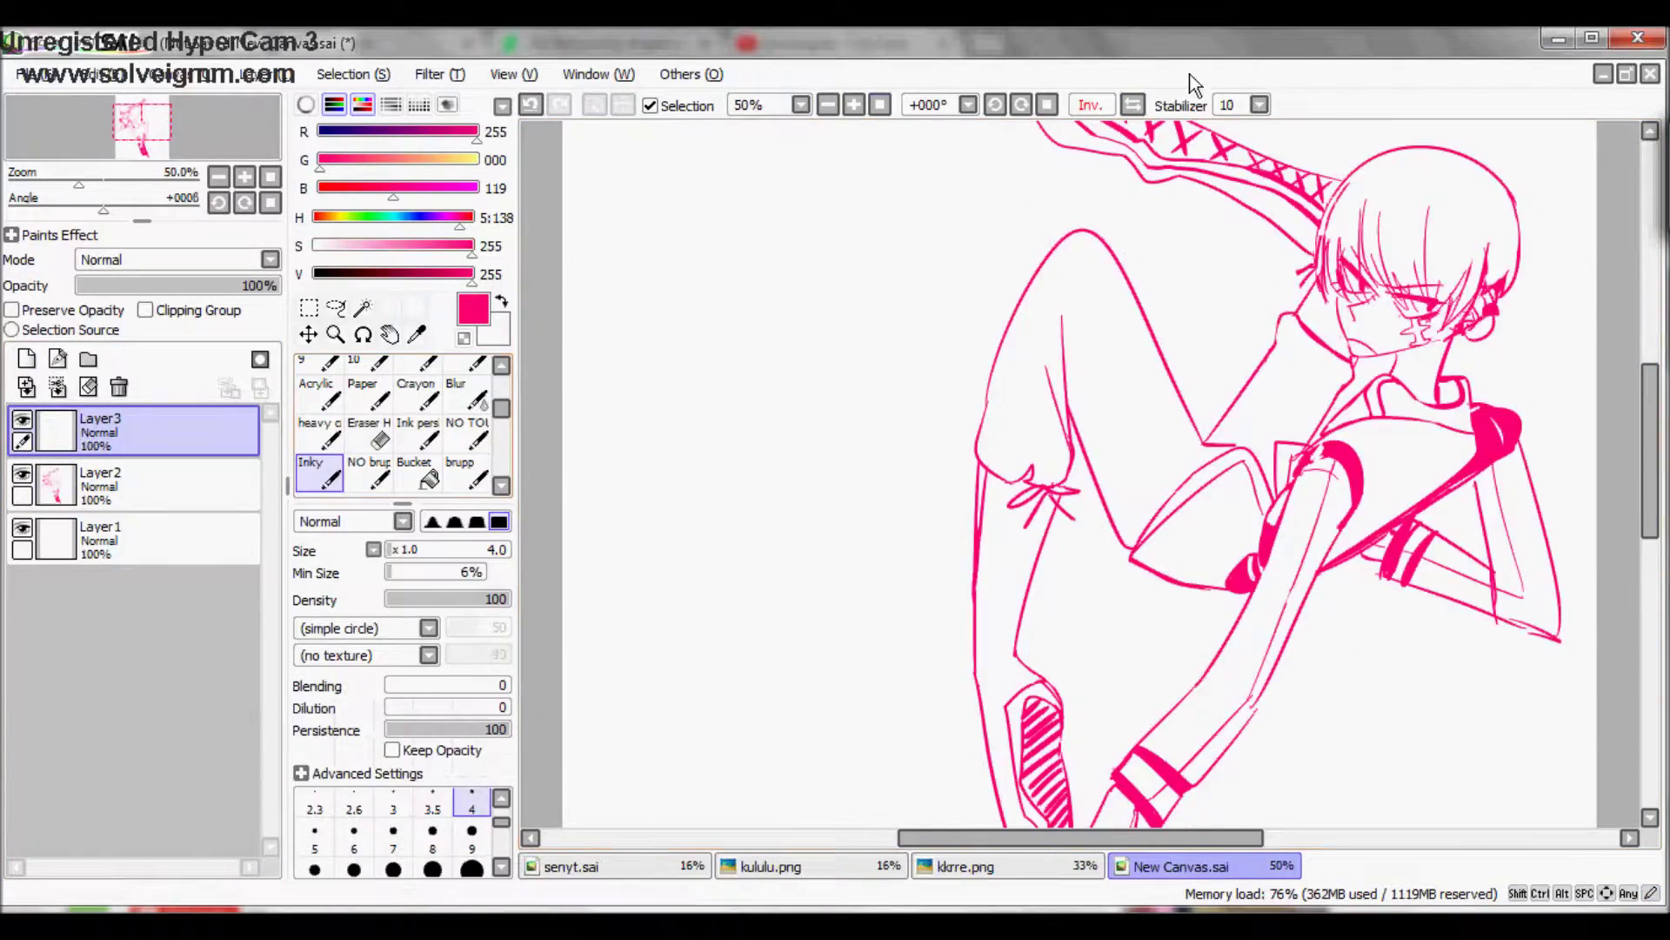
left_click(26, 359)
left_click(22, 528)
Step: Refine the far eye and the bangs around it on the duplicated line layer with the eraser at size 2
left_click(472, 729)
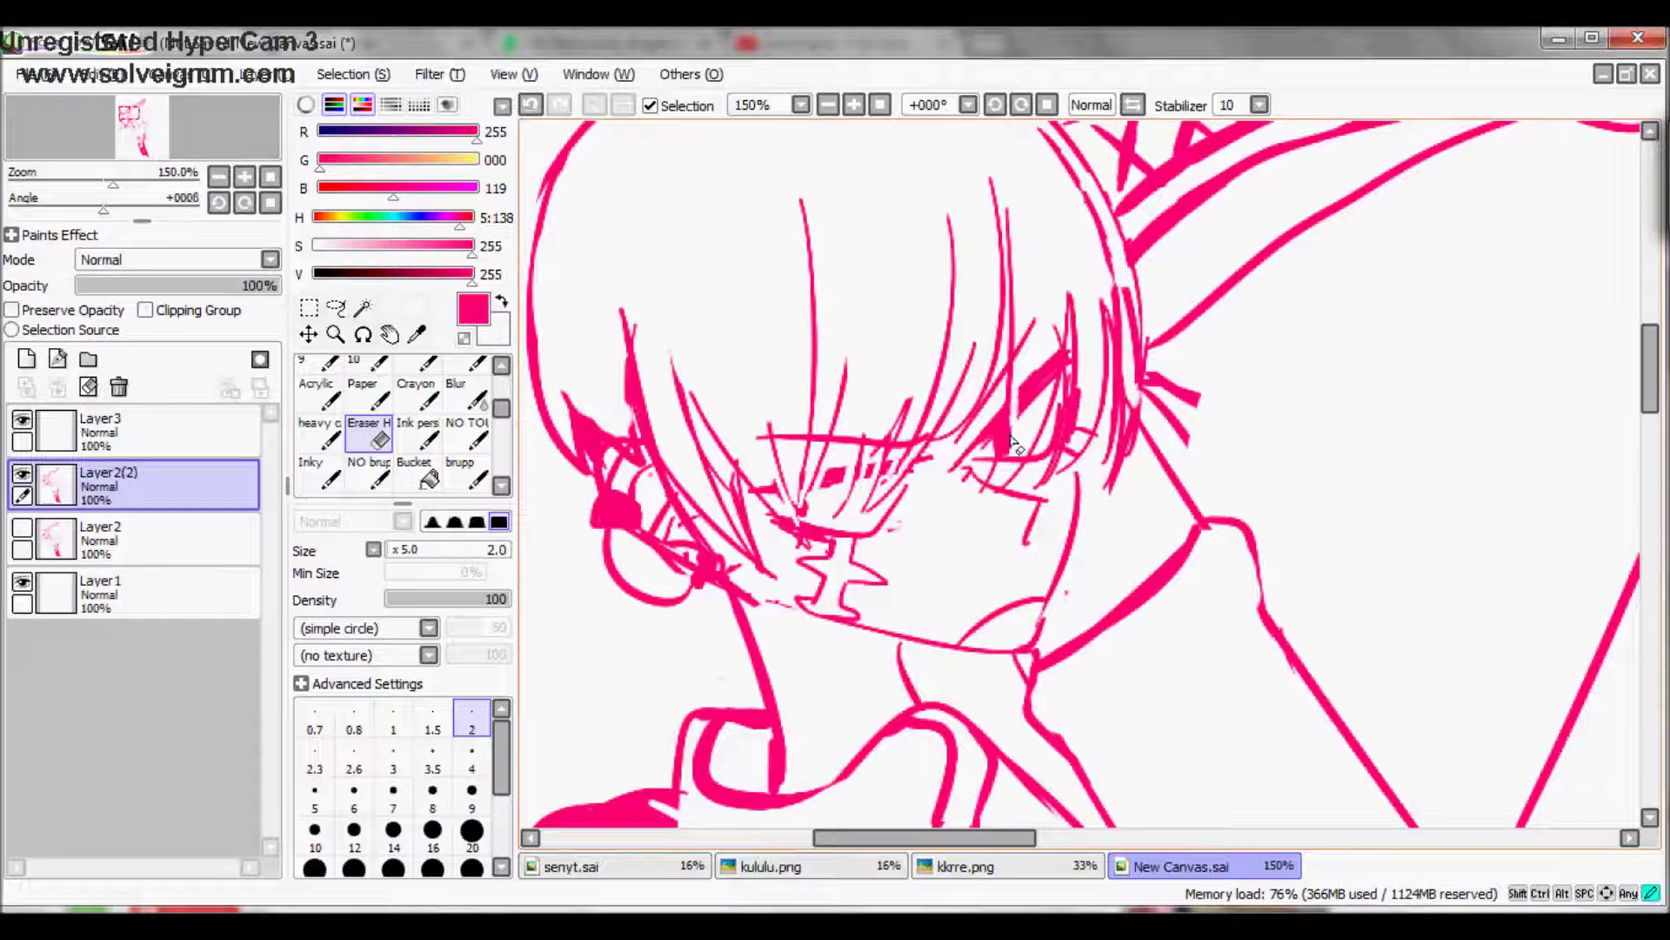
left_click(1131, 104)
left_click(1131, 104)
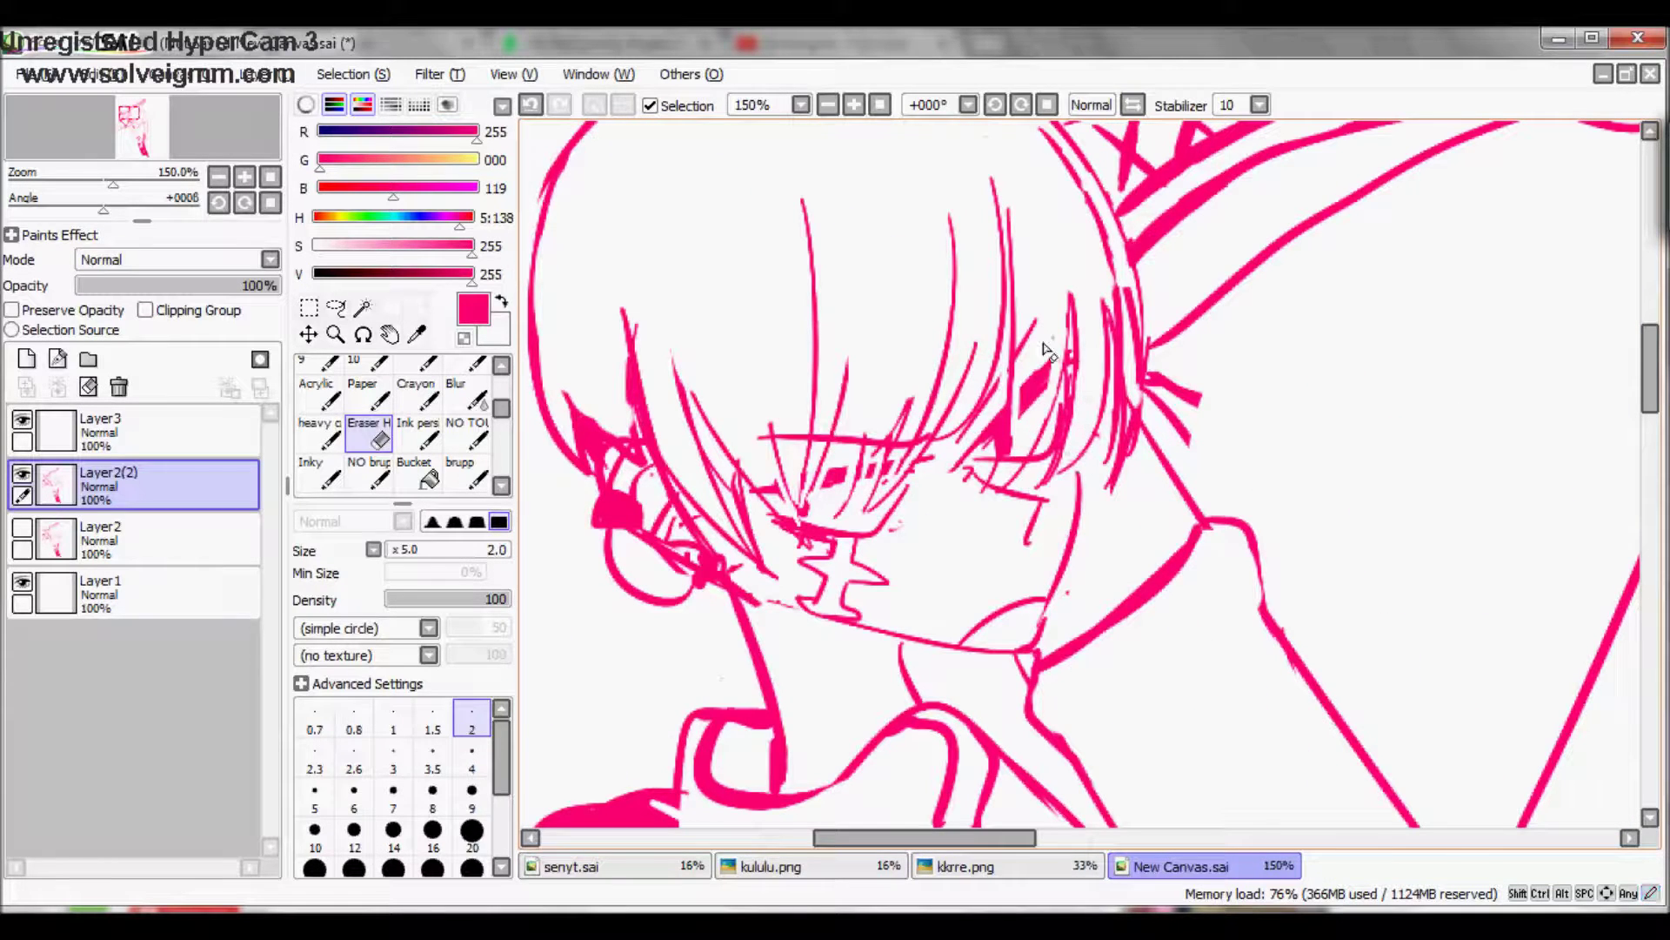
key("n")
key("e")
Step: Redraw the hair outline beside the face and join the hair tie strands to it with the Inky brush at size 4
left_click(1138, 106)
key("n")
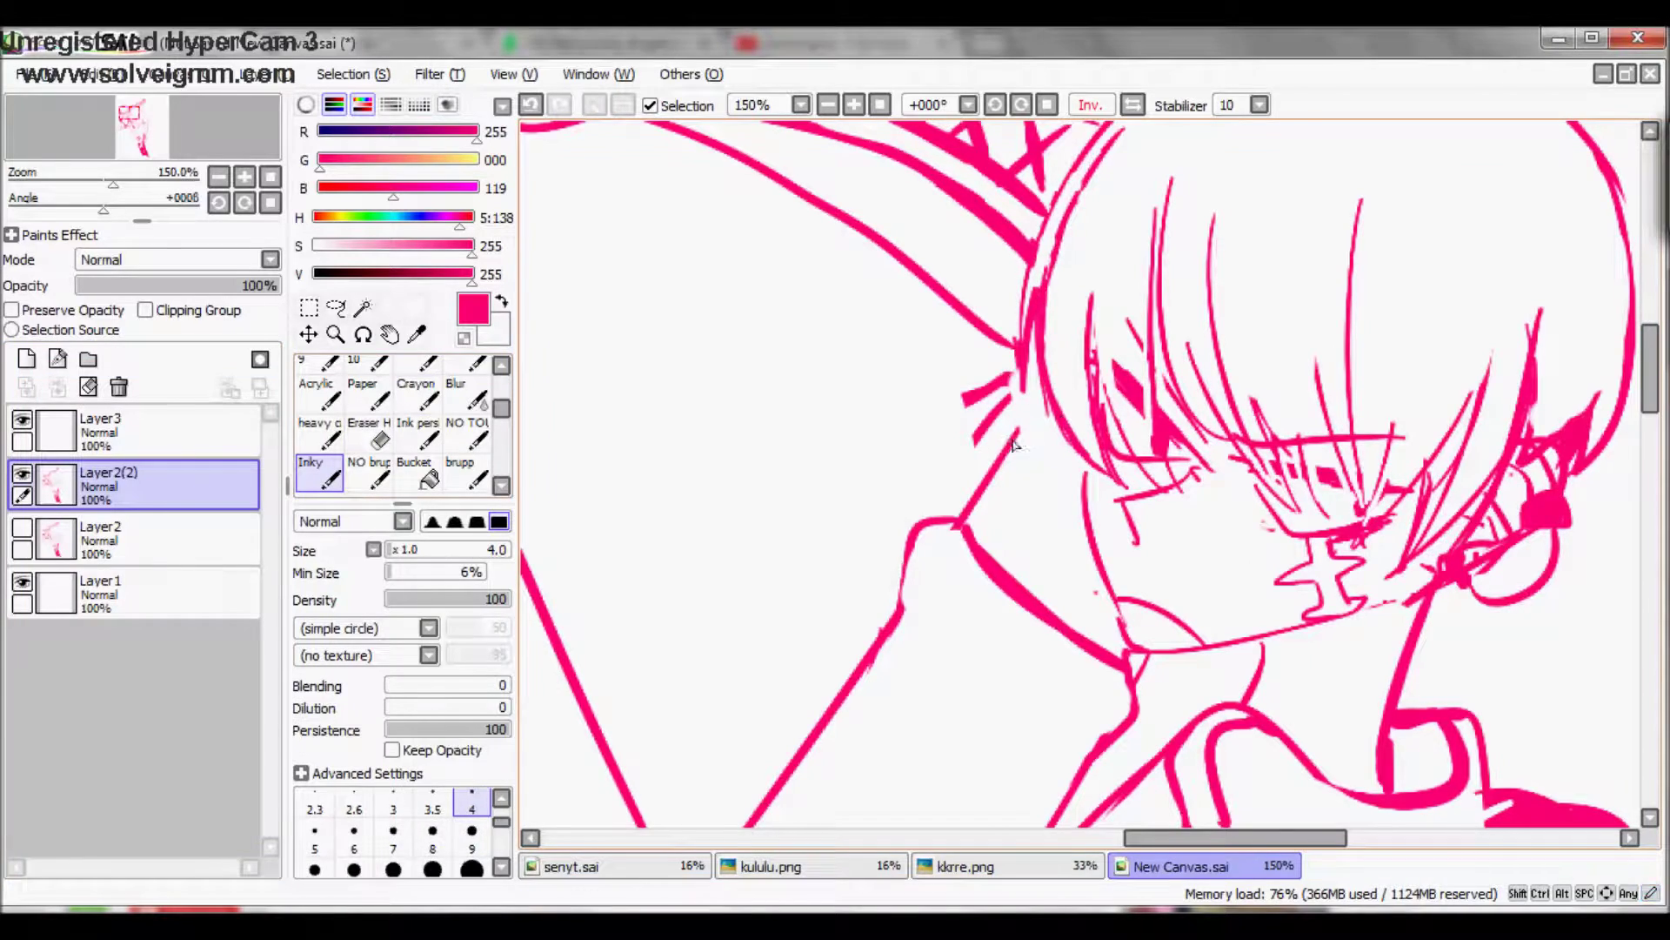
key("h")
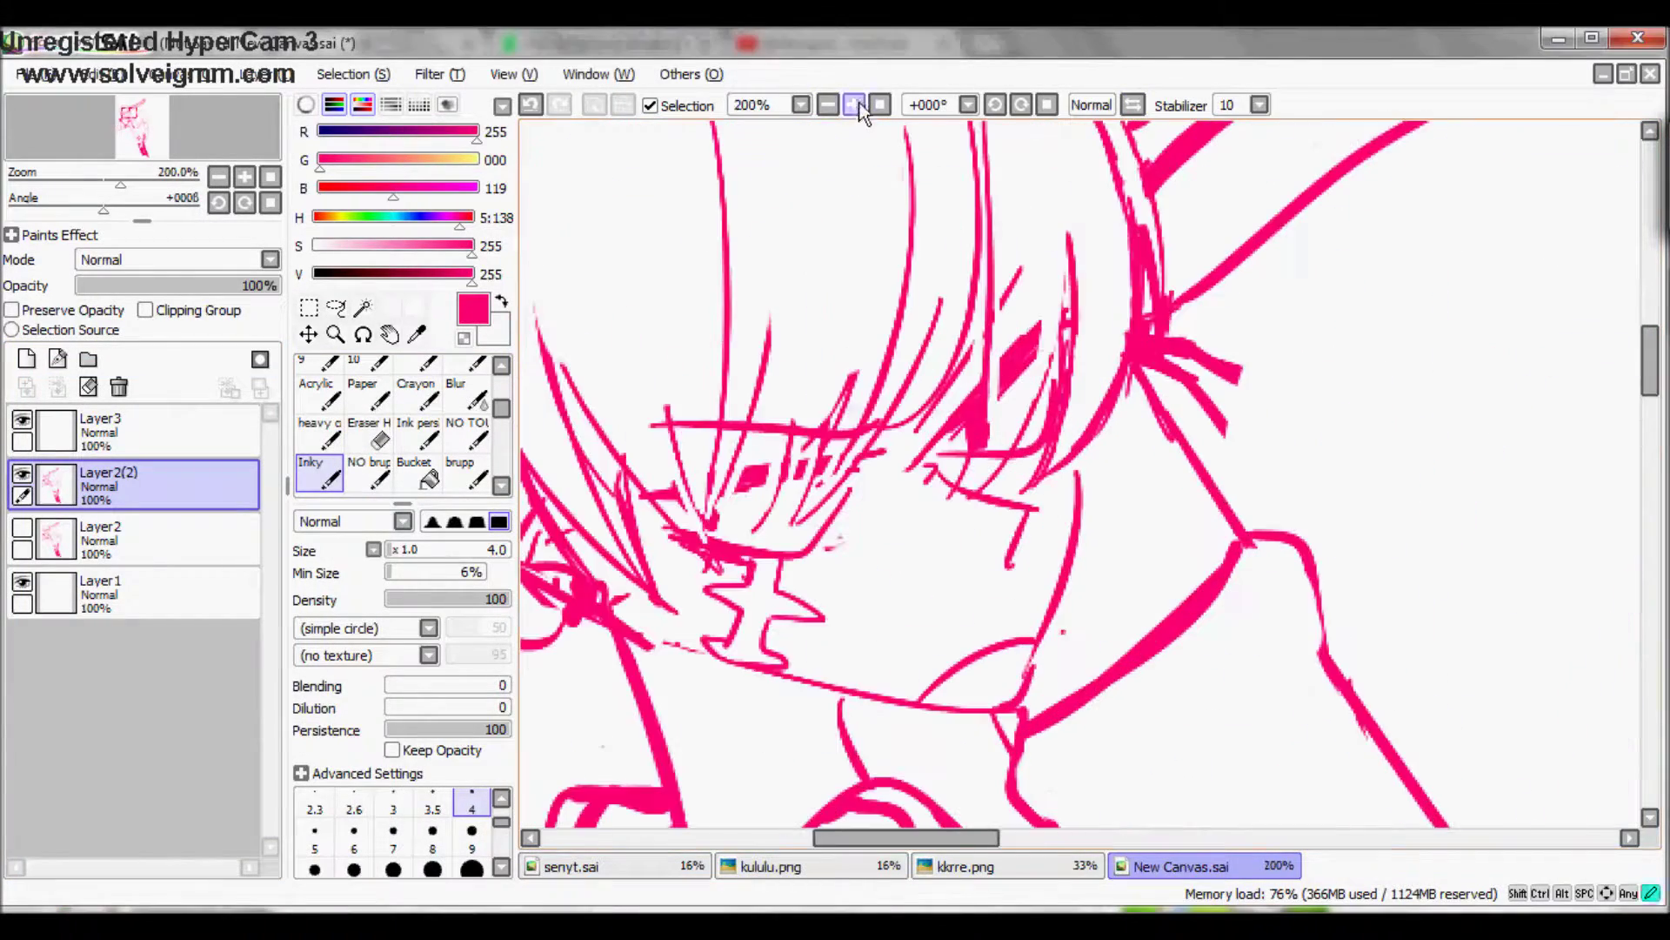
Step: Clean up and redraw the side locks, ear and jaw line near the earring with the eraser and Inky brush
key("e")
left_click(833, 106)
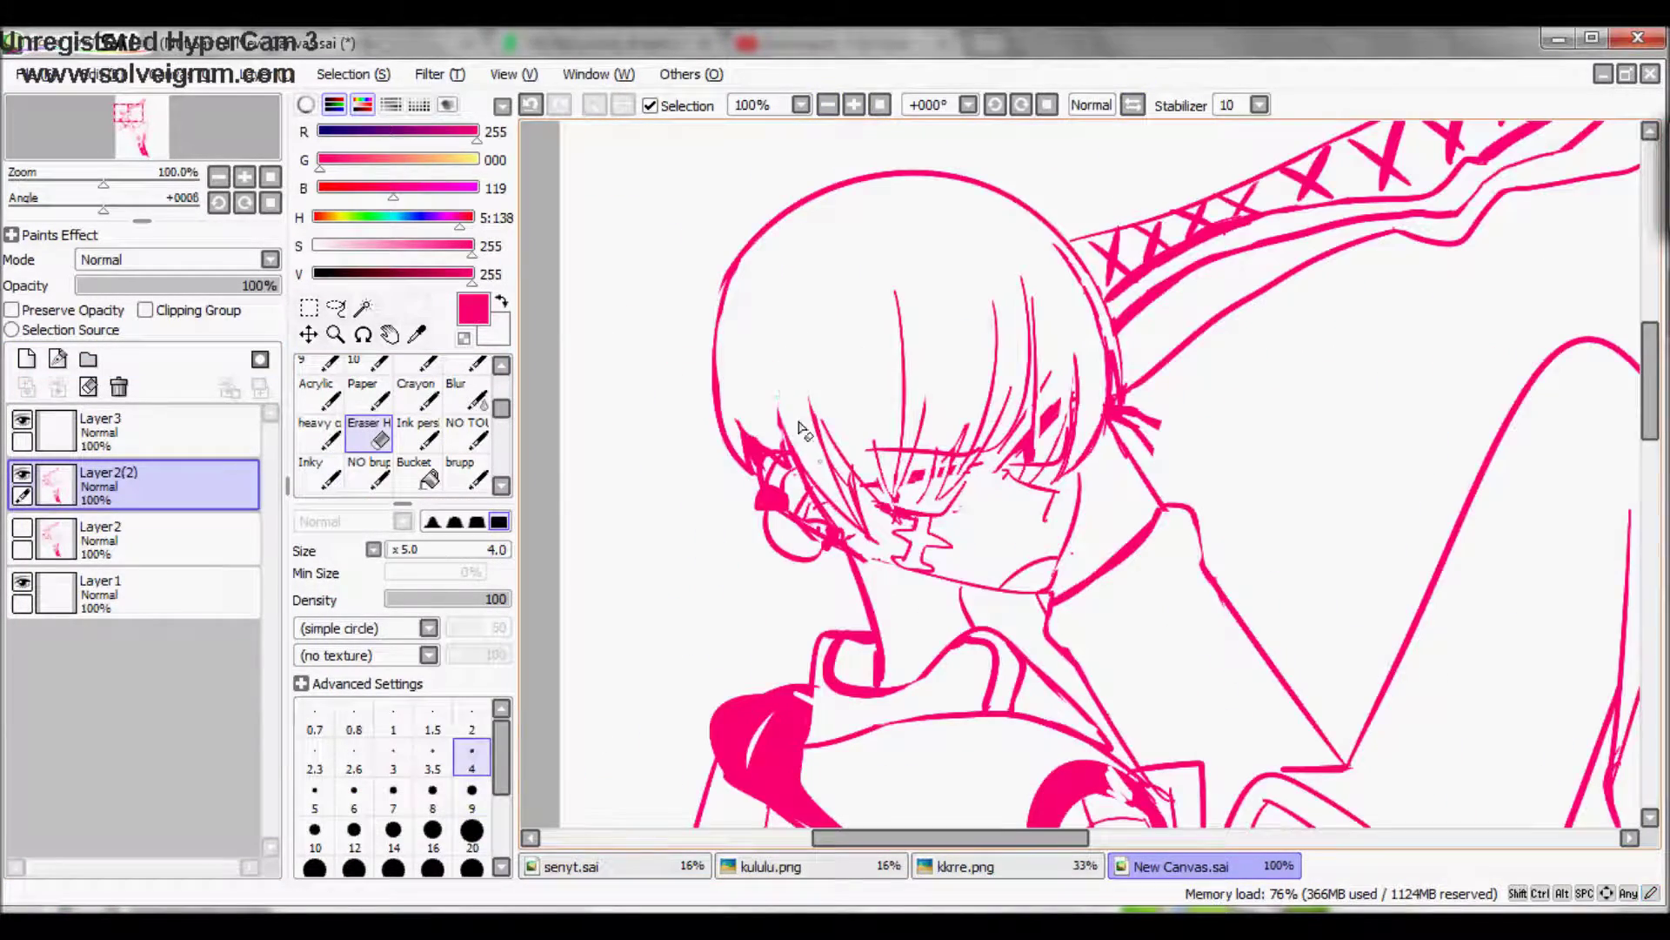
key("n")
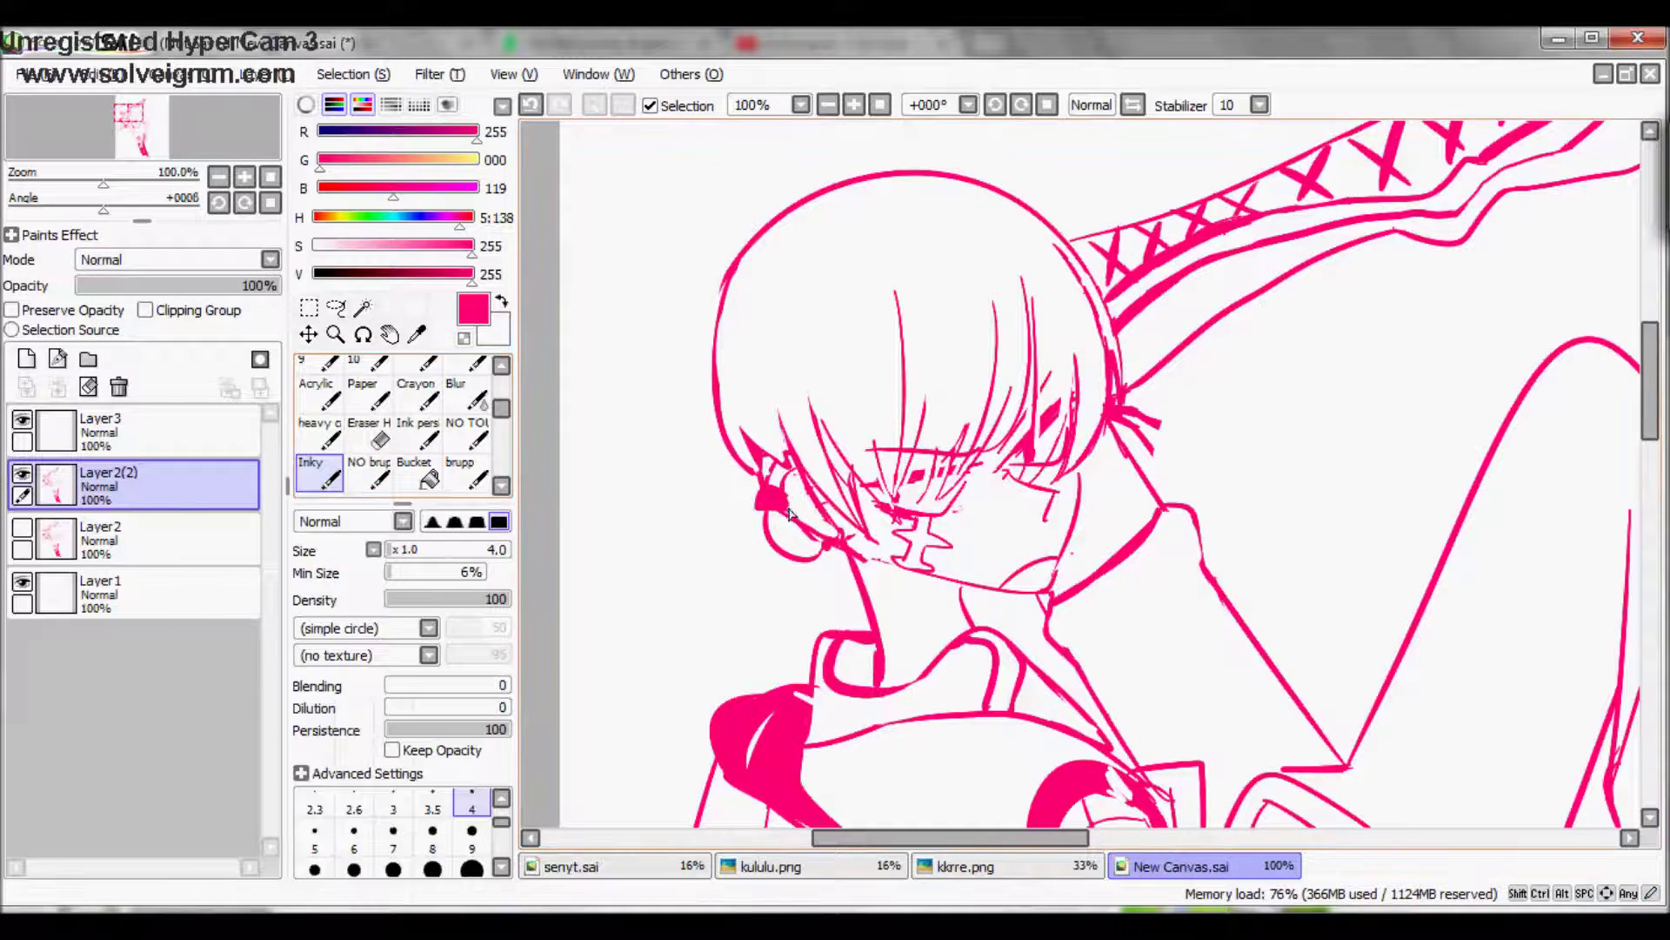
key("e")
key("n")
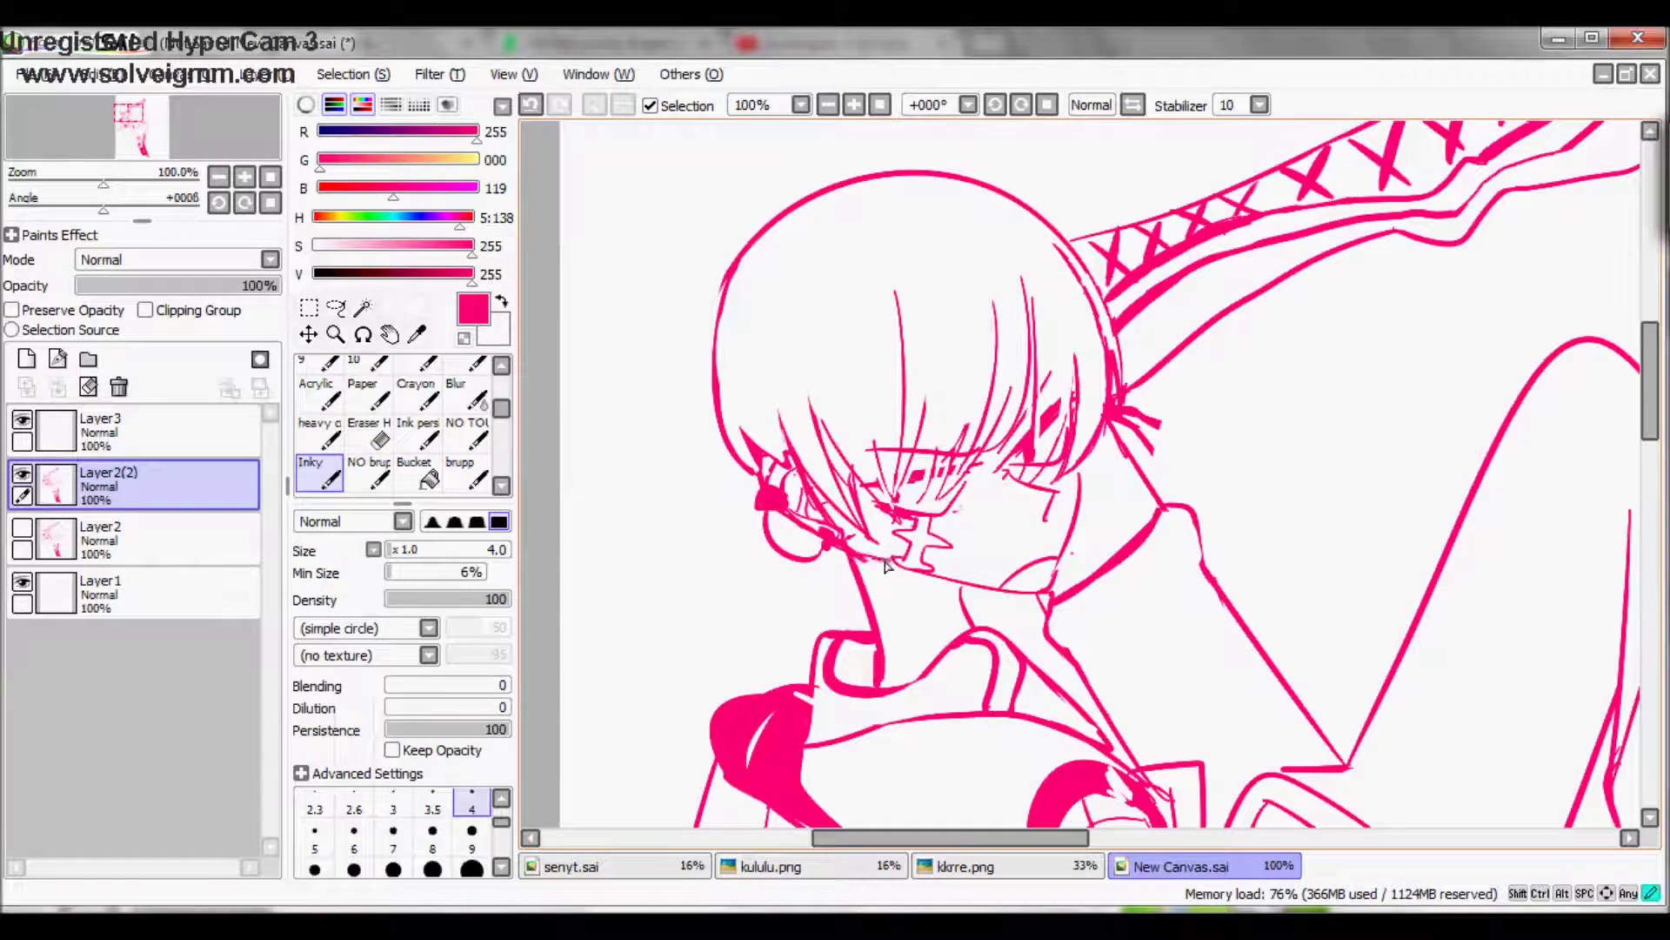
scroll(888, 564, "down", 1)
key("e")
Step: Group the existing layers into two folders and set up an empty layer beneath them for colour
left_click(100, 431)
left_click(87, 359)
double_click(100, 472)
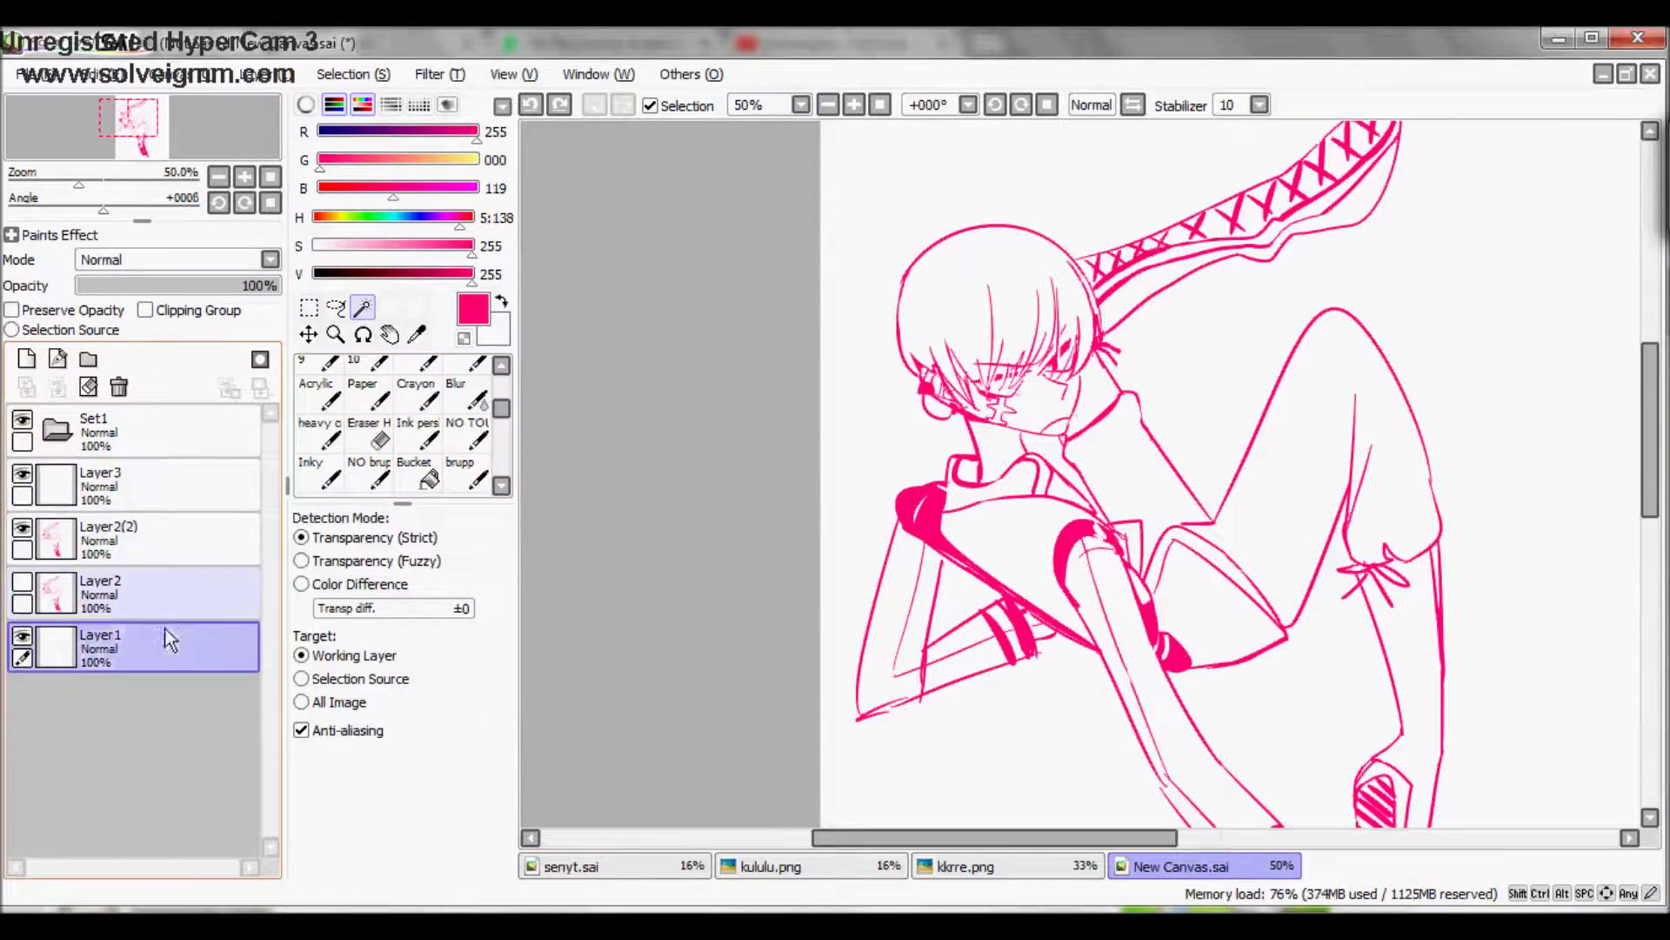
left_click(57, 477)
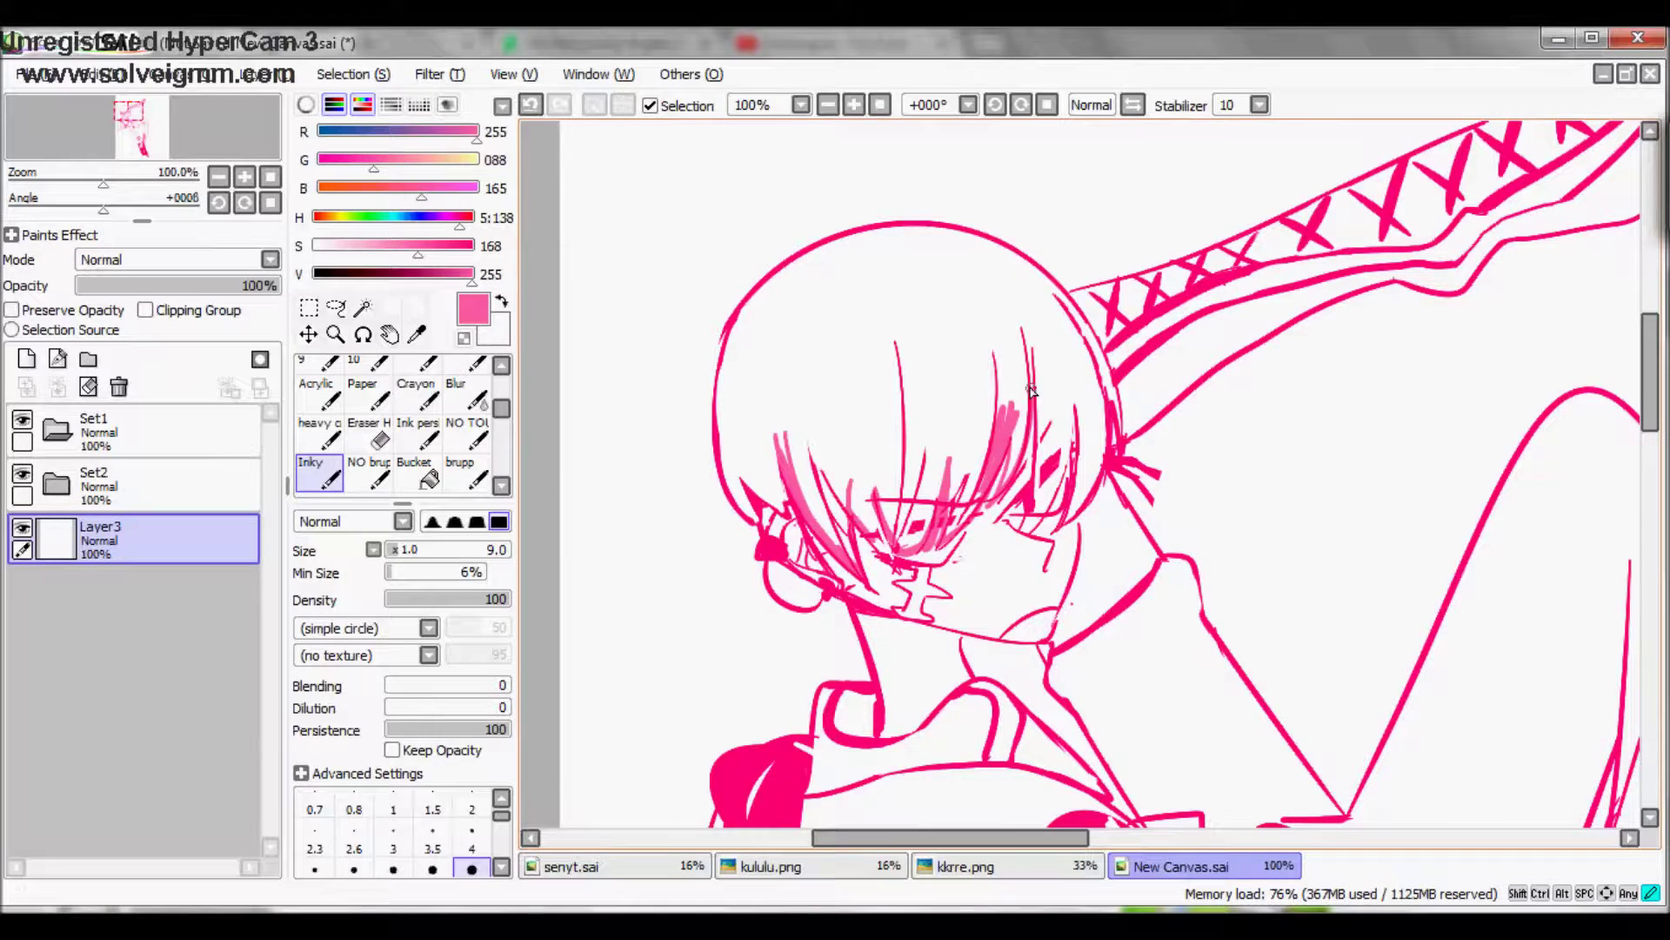
Step: Paint the front bangs in pink (RGB 255, 88, 165) with the Inky brush at size 20
scroll(1031, 391, "up", 3)
key("bracketright")
key("bracketright")
key("bracketright")
key("bracketright")
key("bracketright")
left_click_drag(766, 522, 688, 652)
left_click_drag(905, 139, 856, 356)
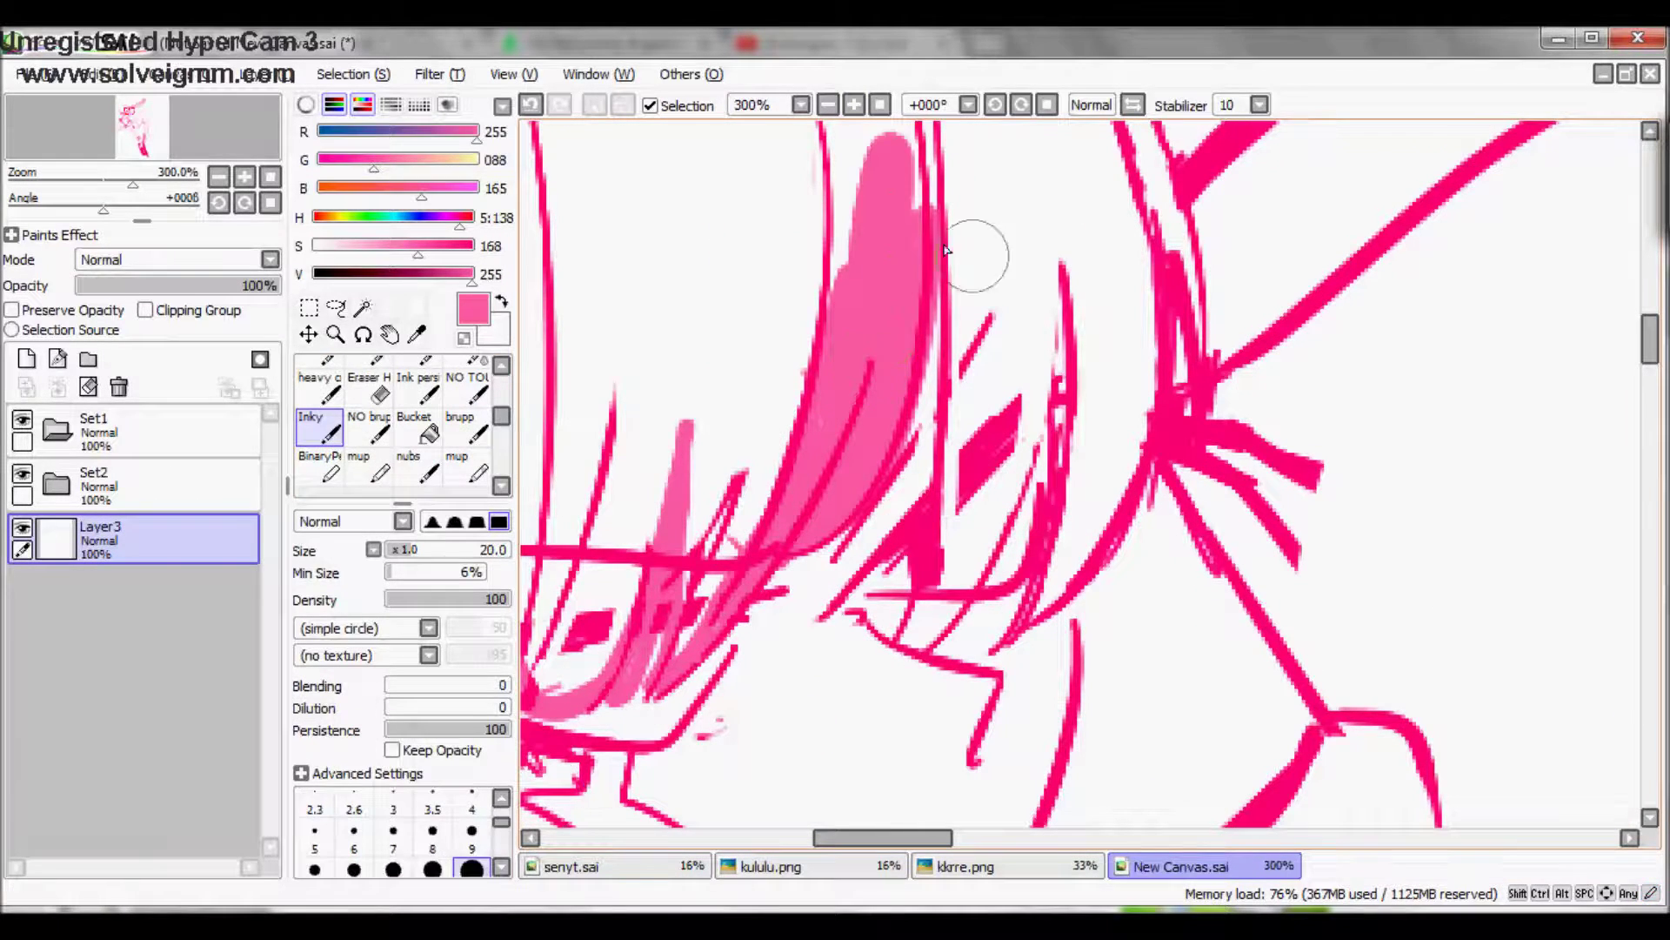
Step: Continue the pink along the hair beside the far eye and across the remaining lower bangs toward the ear
scroll(947, 251, "down", 1)
left_click_drag(1000, 261, 1009, 426)
left_click_drag(1022, 227, 1079, 487)
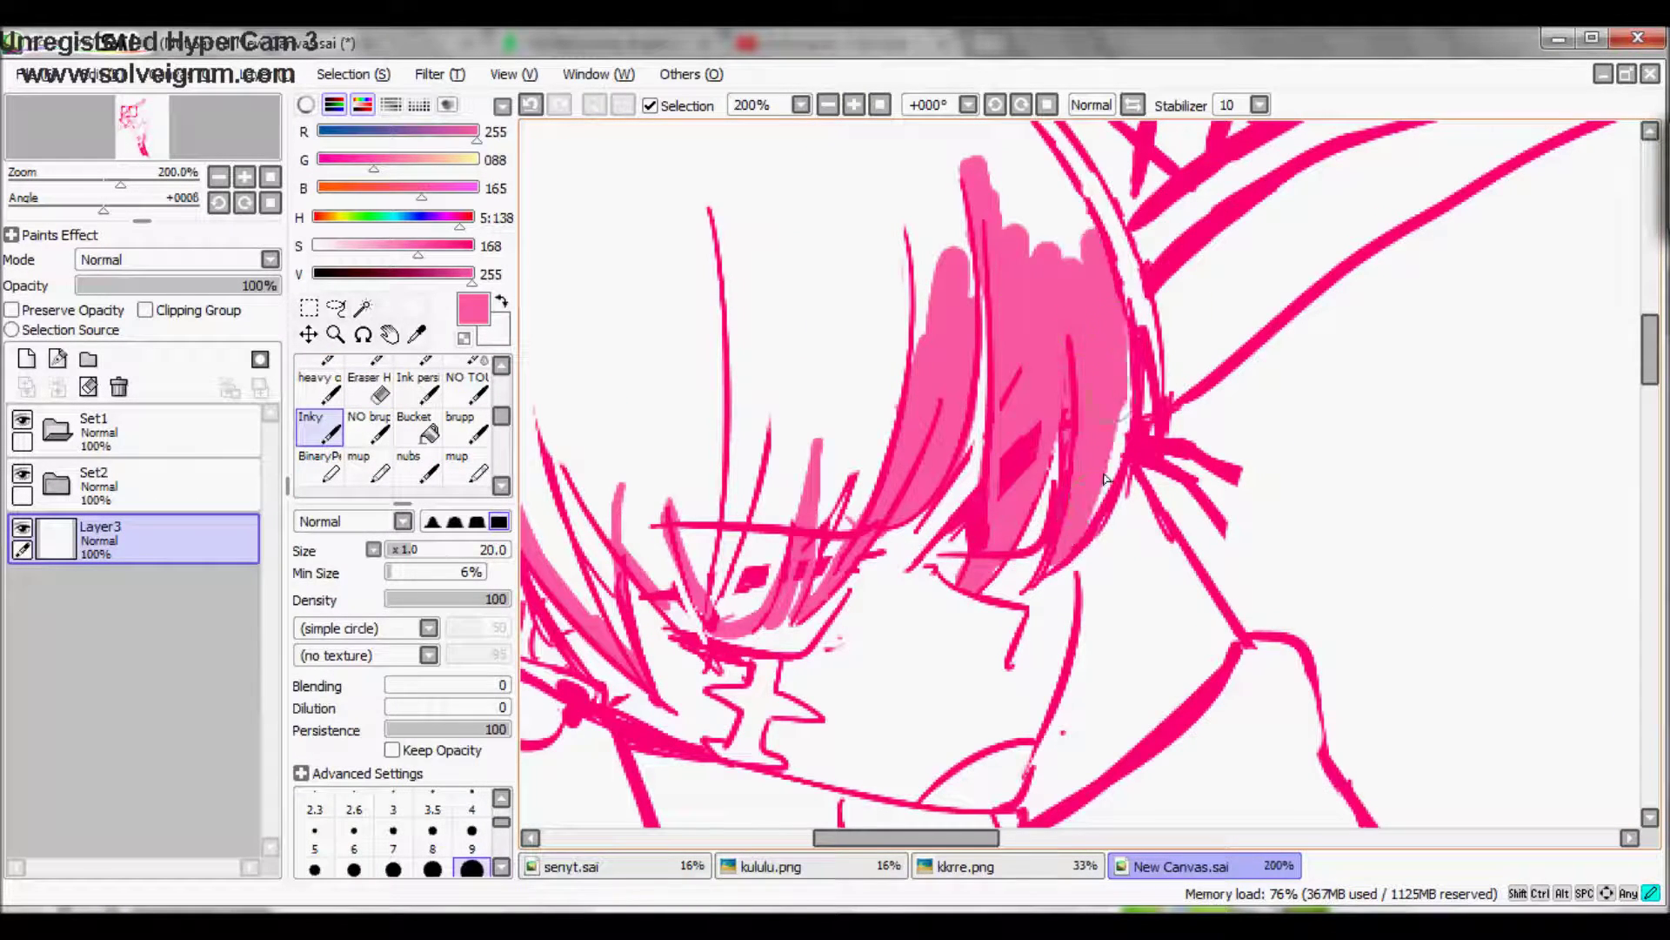
left_click_drag(1088, 330, 1123, 522)
scroll(996, 522, "down", 1)
left_click_drag(622, 400, 715, 570)
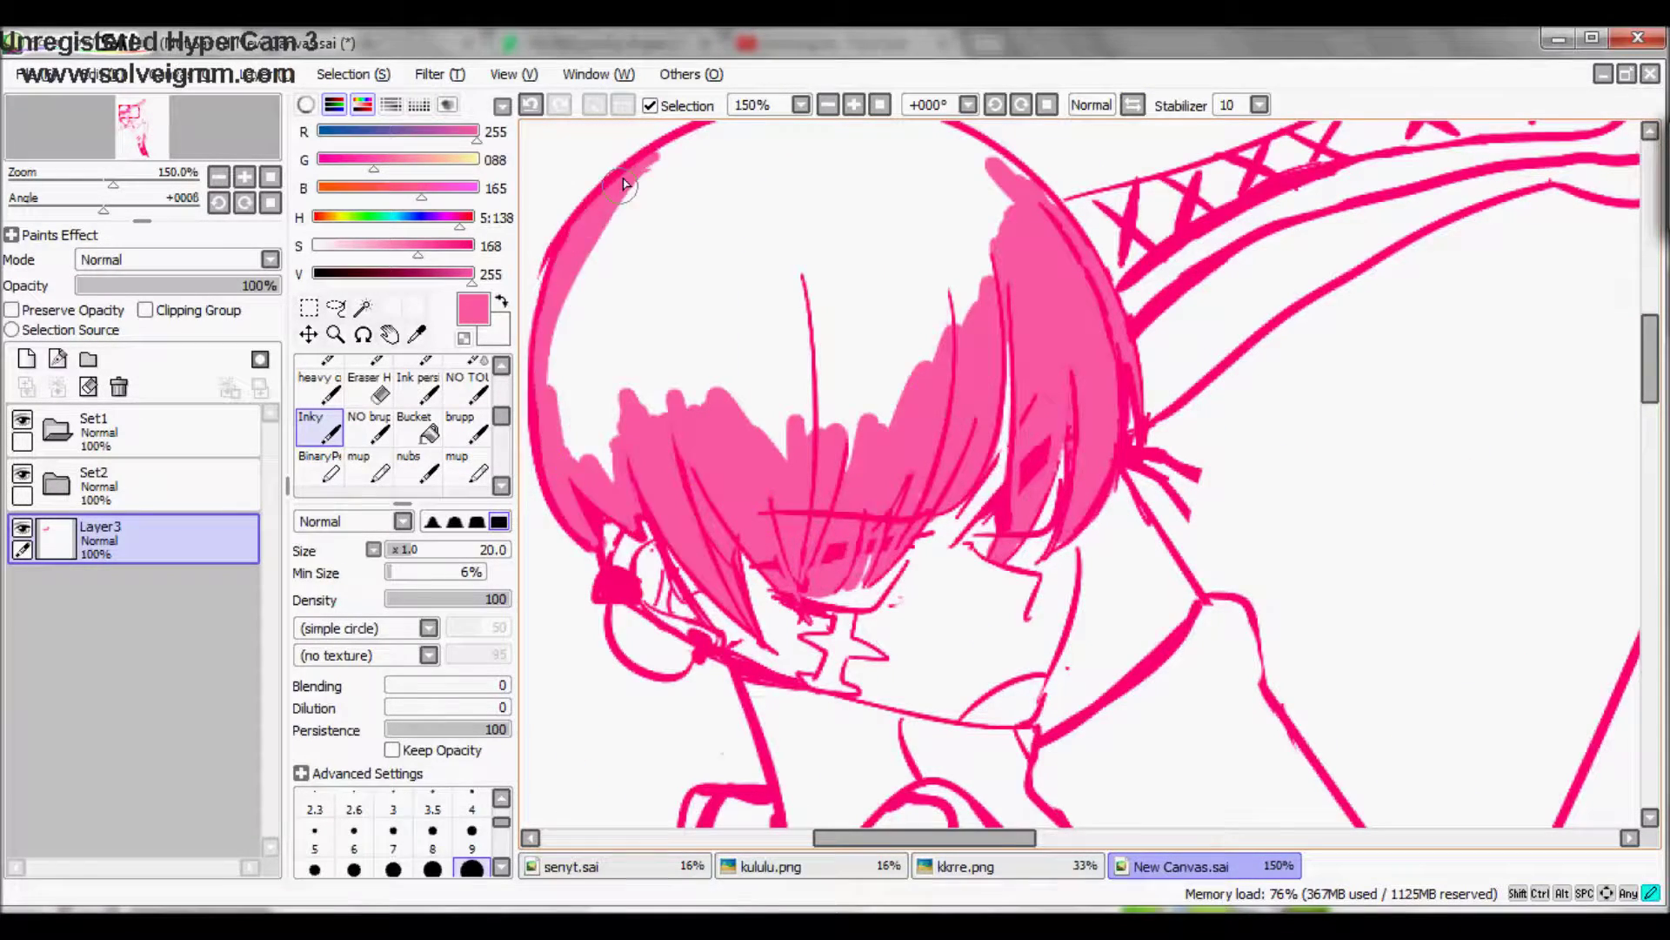
Step: Fill the rest of the hair with the same pink
scroll(624, 185, "down", 1)
key("b")
left_click(879, 366)
Step: Erase the pink overflow between the bangs around the eyes with the eraser at size 4
scroll(879, 365, "up", 2)
key("e")
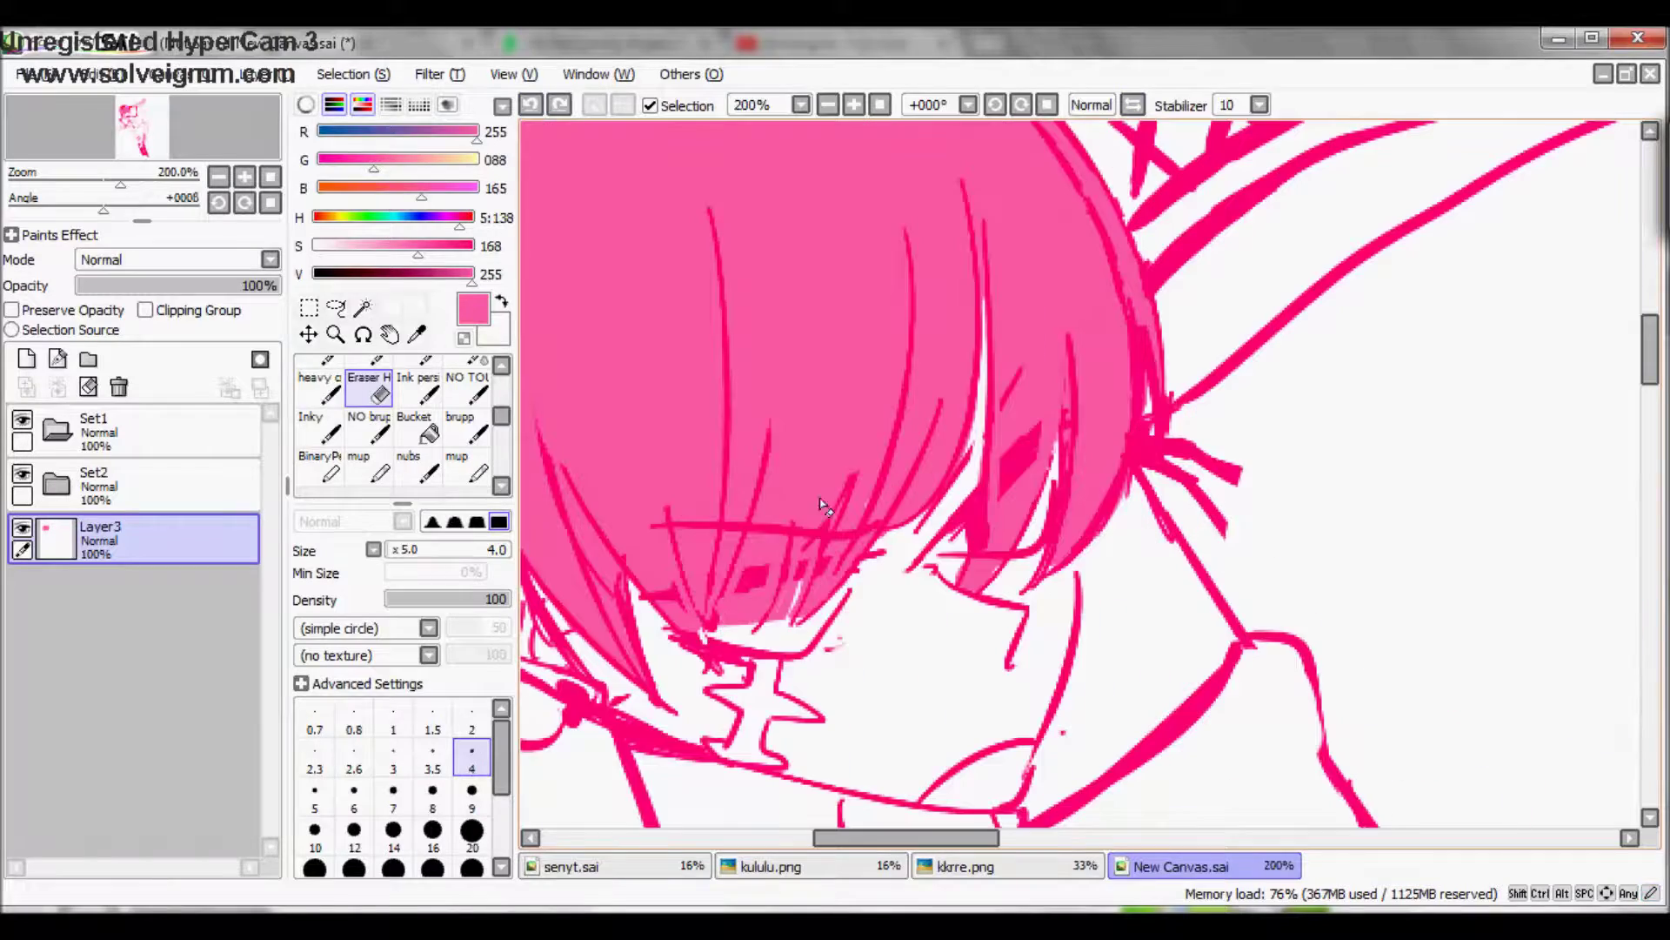
mouse_move(809, 578)
left_mouse_down()
mouse_move(778, 613)
mouse_move(1087, 651)
left_mouse_up()
key("ctrl+z")
scroll(1086, 652, "down", 1)
scroll(1086, 651, "up", 1)
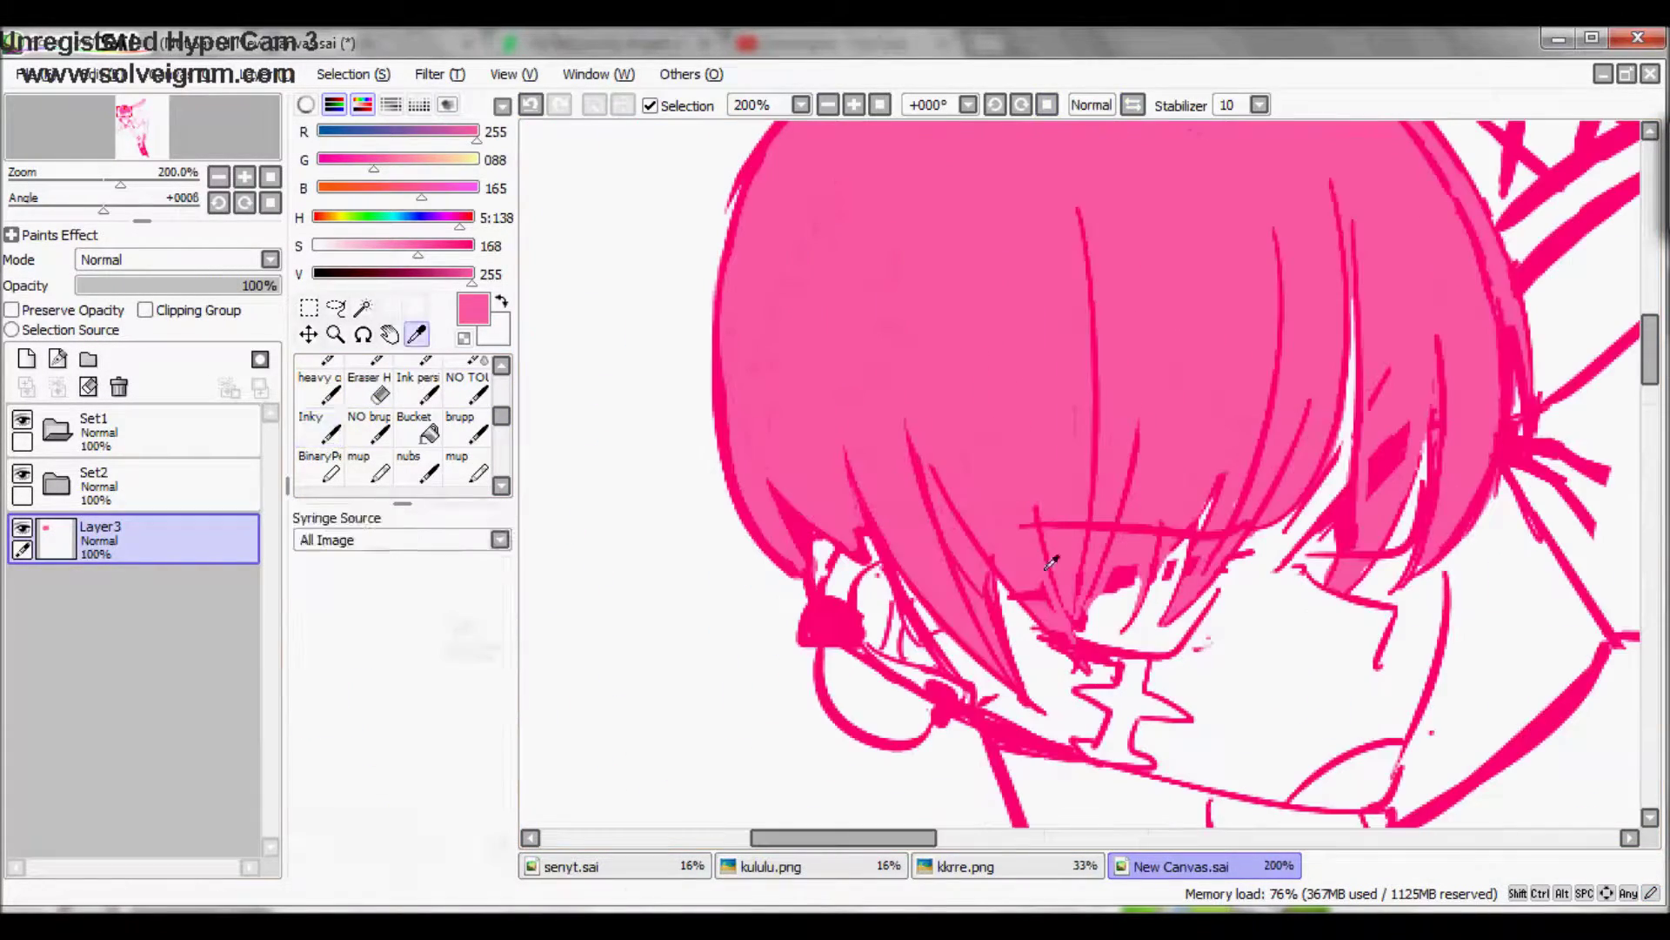
Step: Thicken the near eye's upper lash line on Layer2(2) with the Inky brush and trim it with the size 2 eraser
key("n")
left_click_drag(1218, 552, 1013, 596)
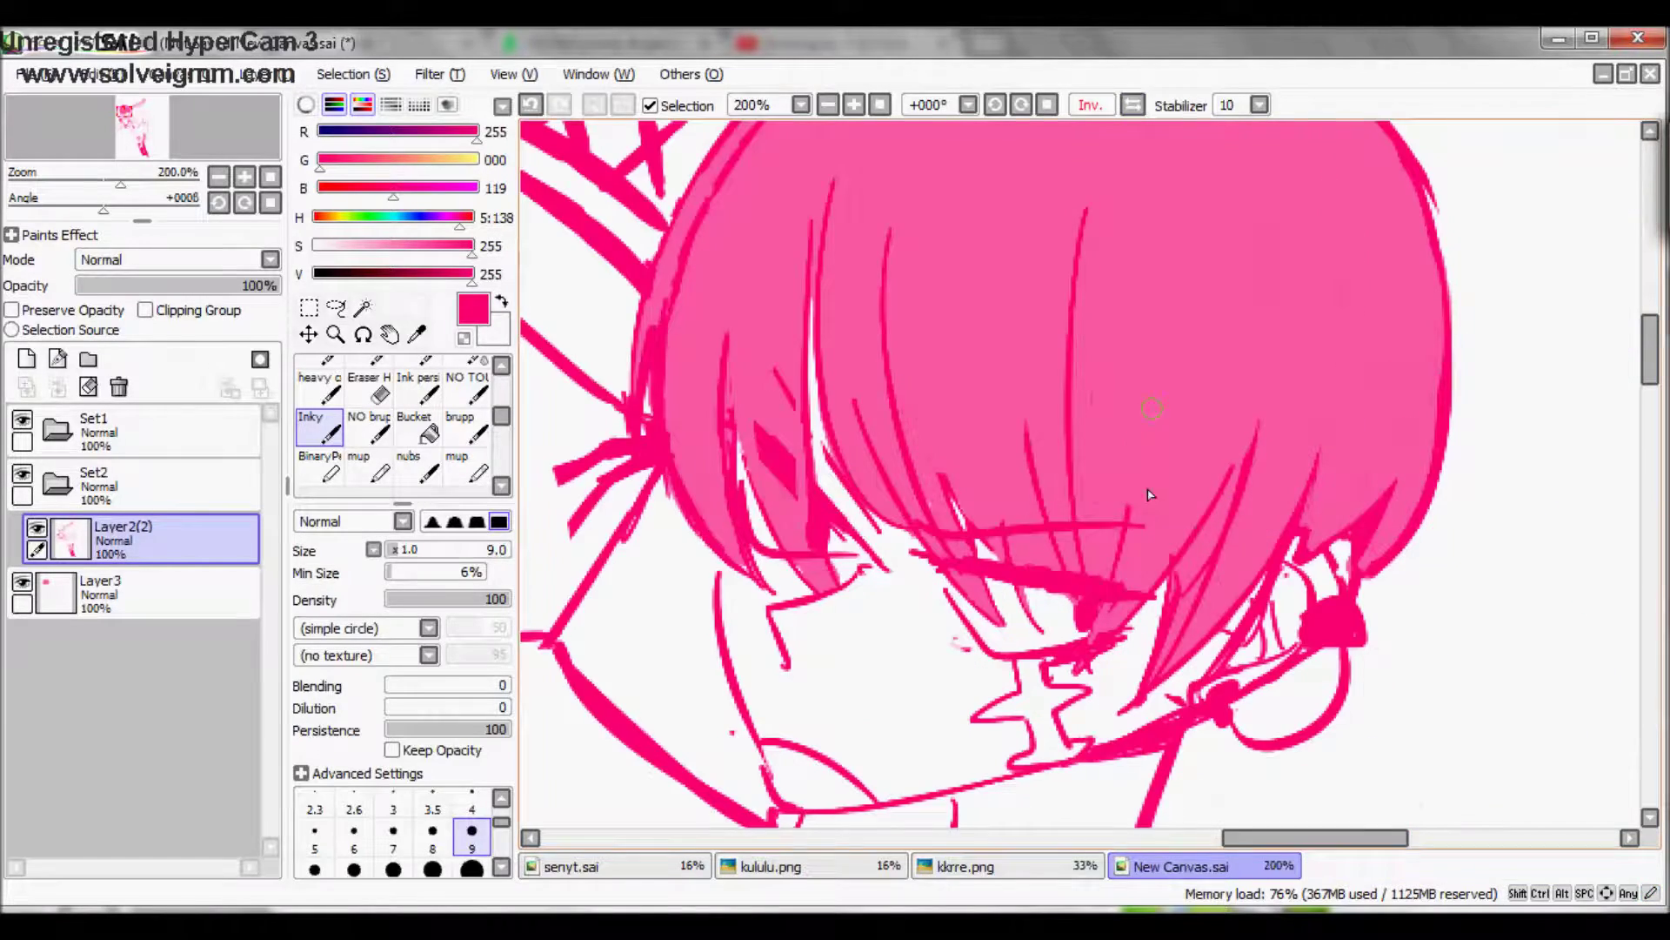
key("e")
key("h")
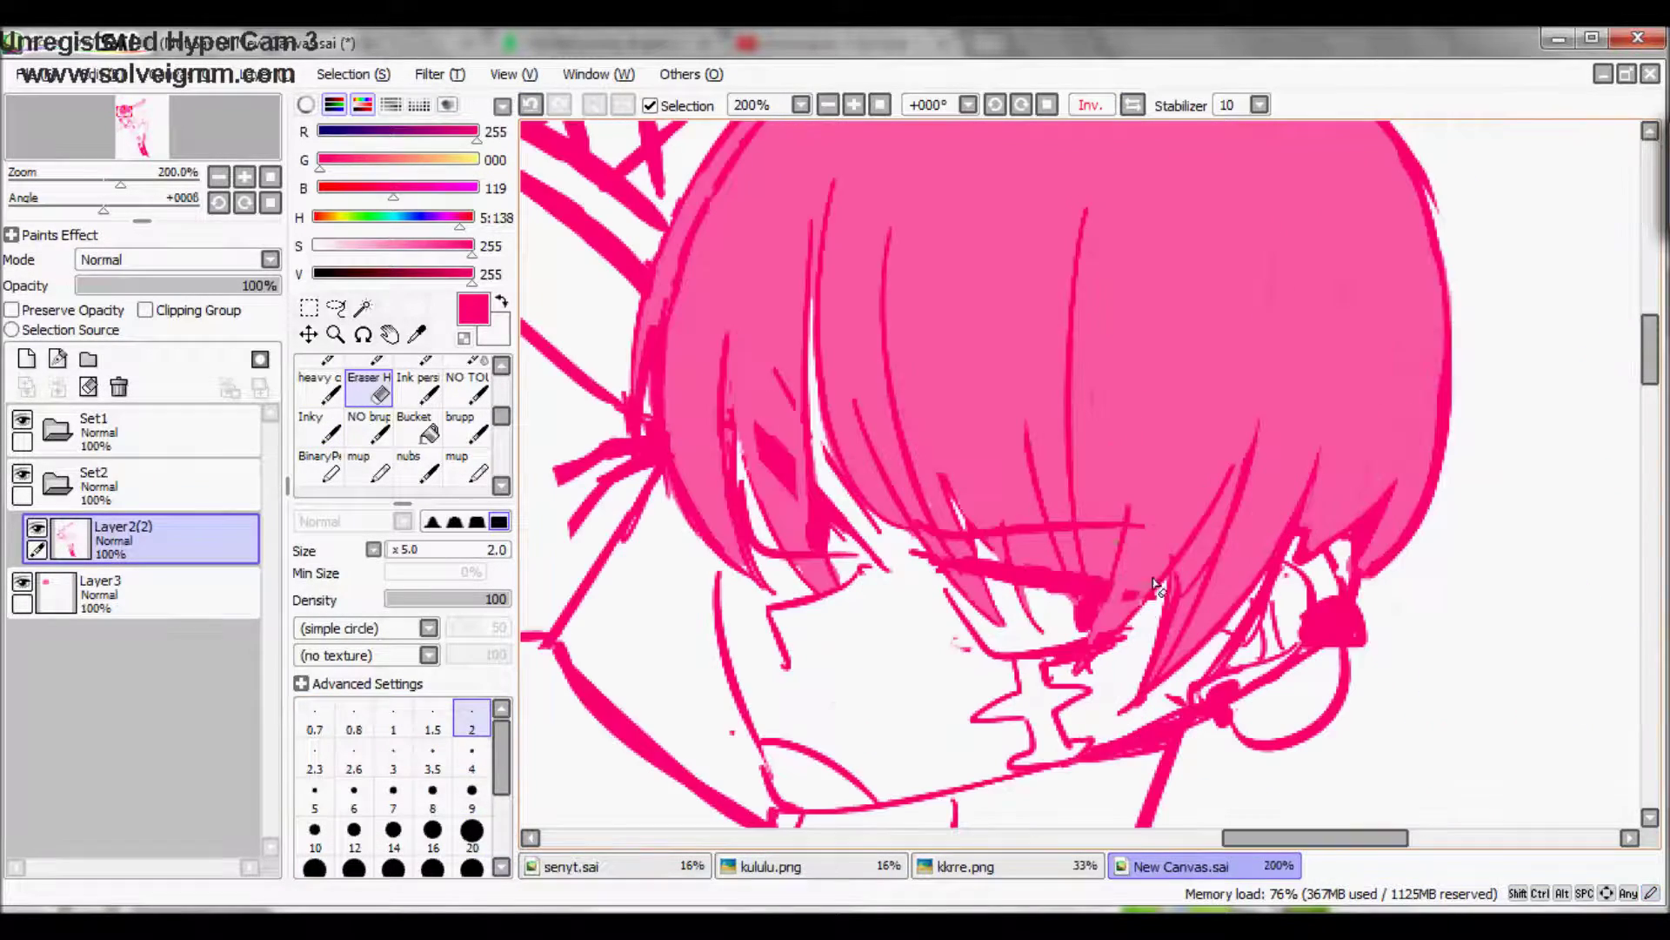
key("h")
key("h")
Step: Fill a new layer beneath the artwork with dark maroon as a contrasting backdrop
left_click(131, 591)
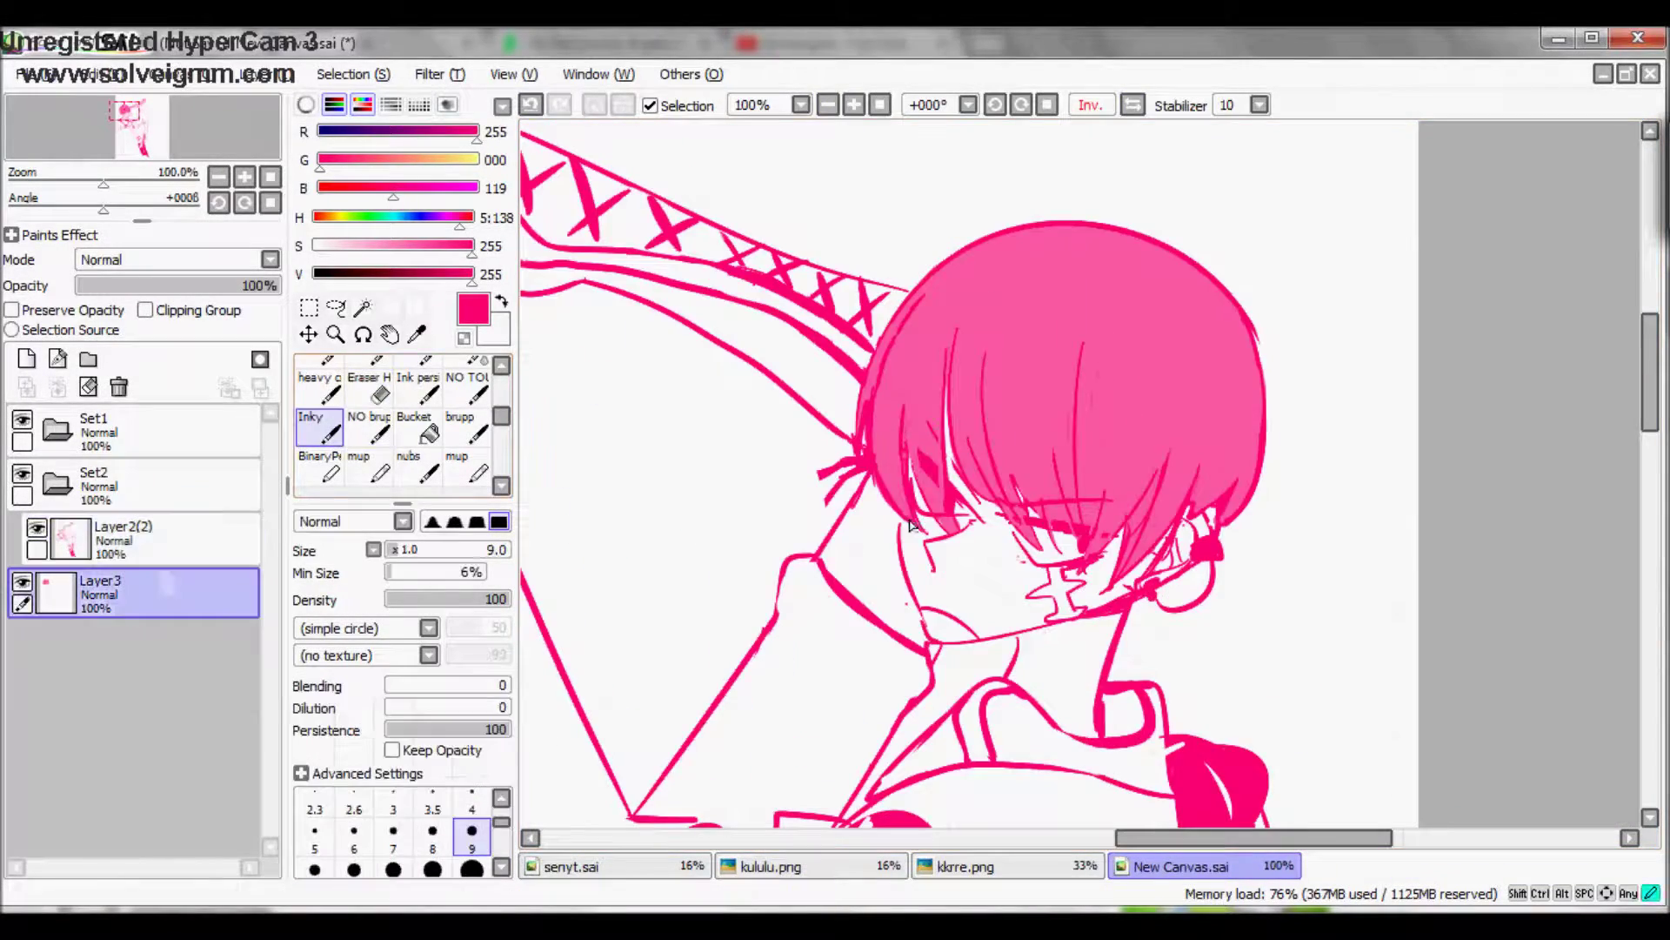
left_click_drag(471, 252, 418, 253)
left_click(414, 426)
Step: Touch up the pink hair edges around the eyes against the dark backdrop, using the eraser and Inky brush
key("e")
scroll(1044, 479, "up", 1)
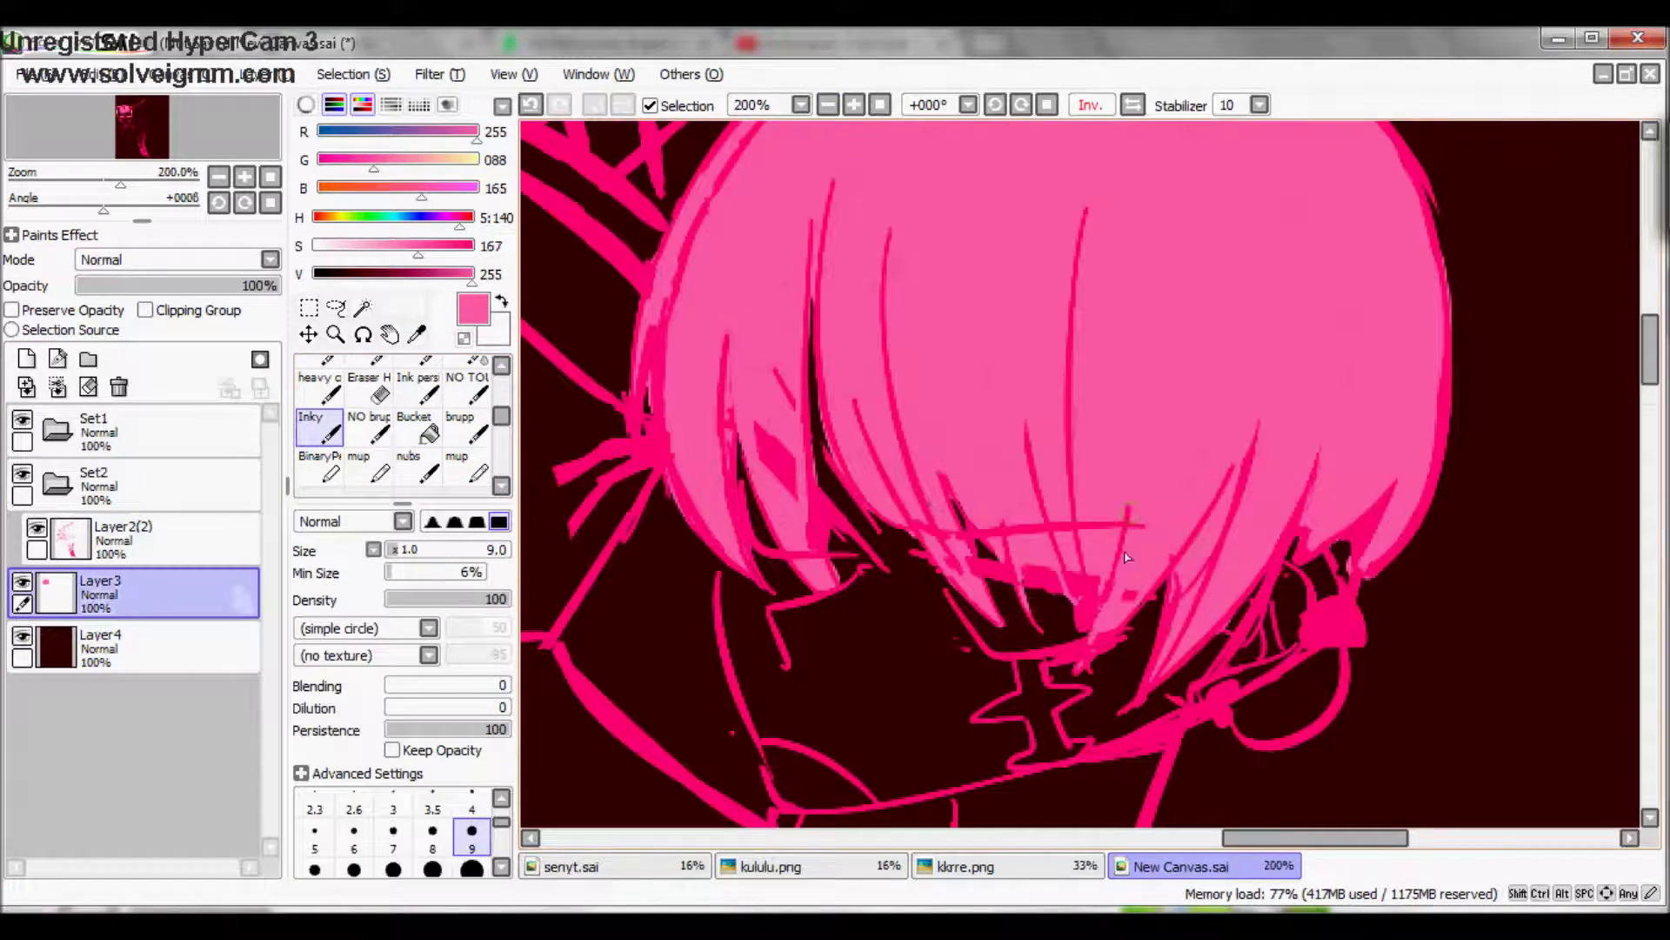
left_click(131, 592)
scroll(913, 400, "up", 1)
key("Up")
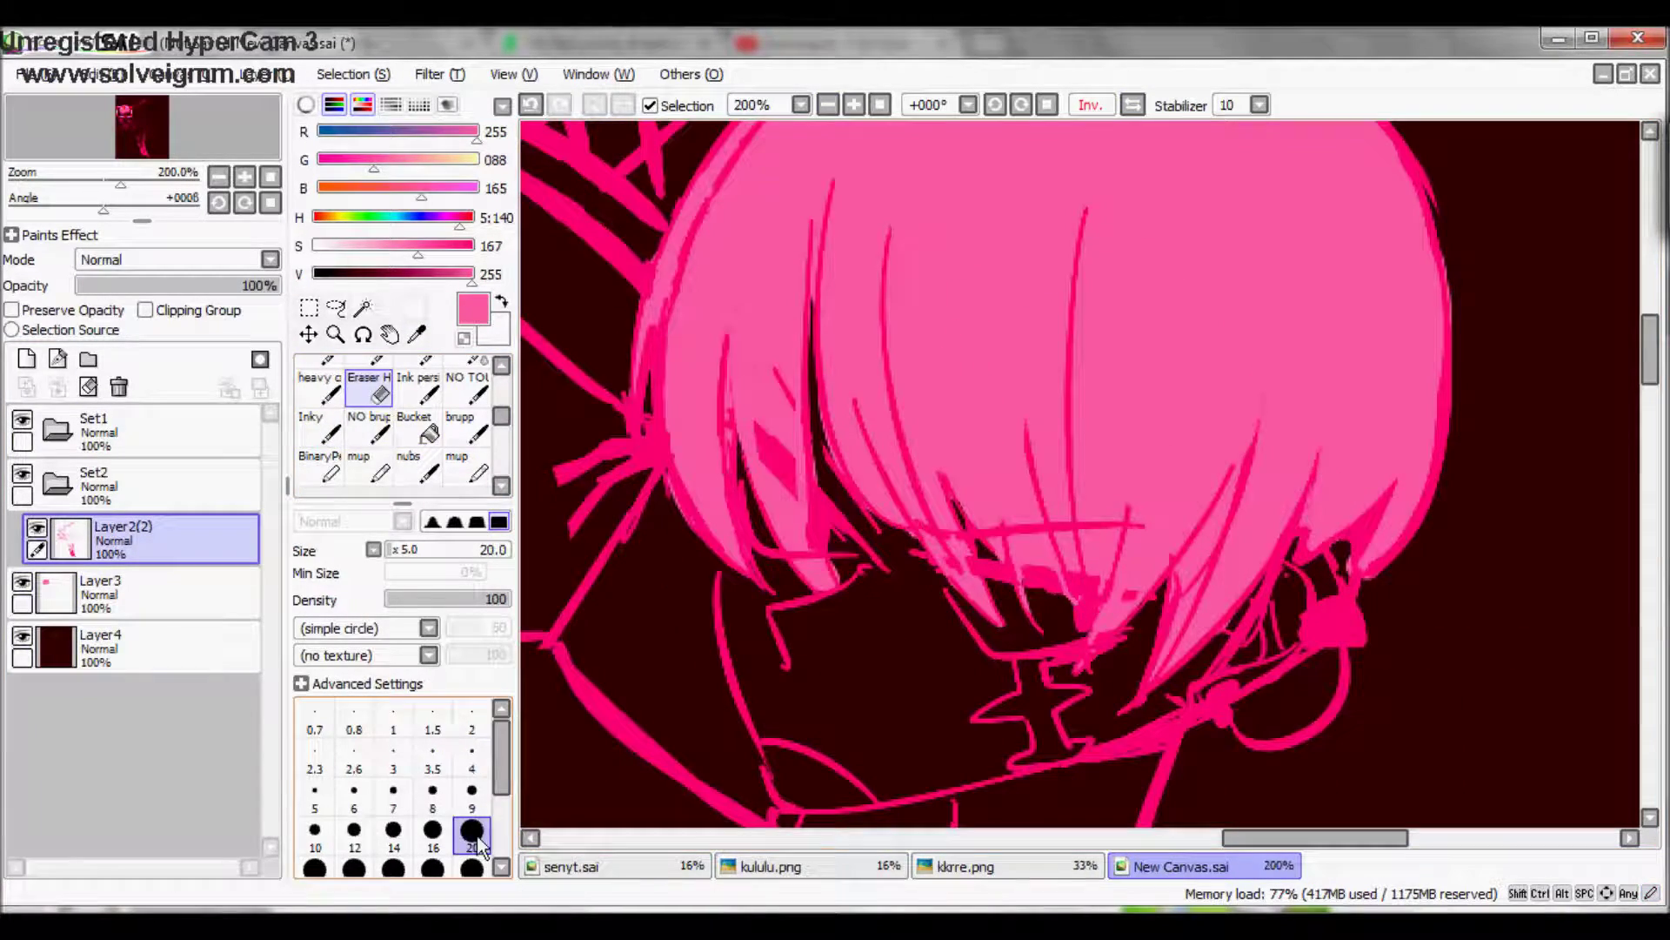
Step: Hide the dark backdrop layer and clean up the bent arm's elbow lines on Layer2(2) with the eraser and Inky brush
scroll(1011, 609, "down", 3)
key("h")
left_click(21, 635)
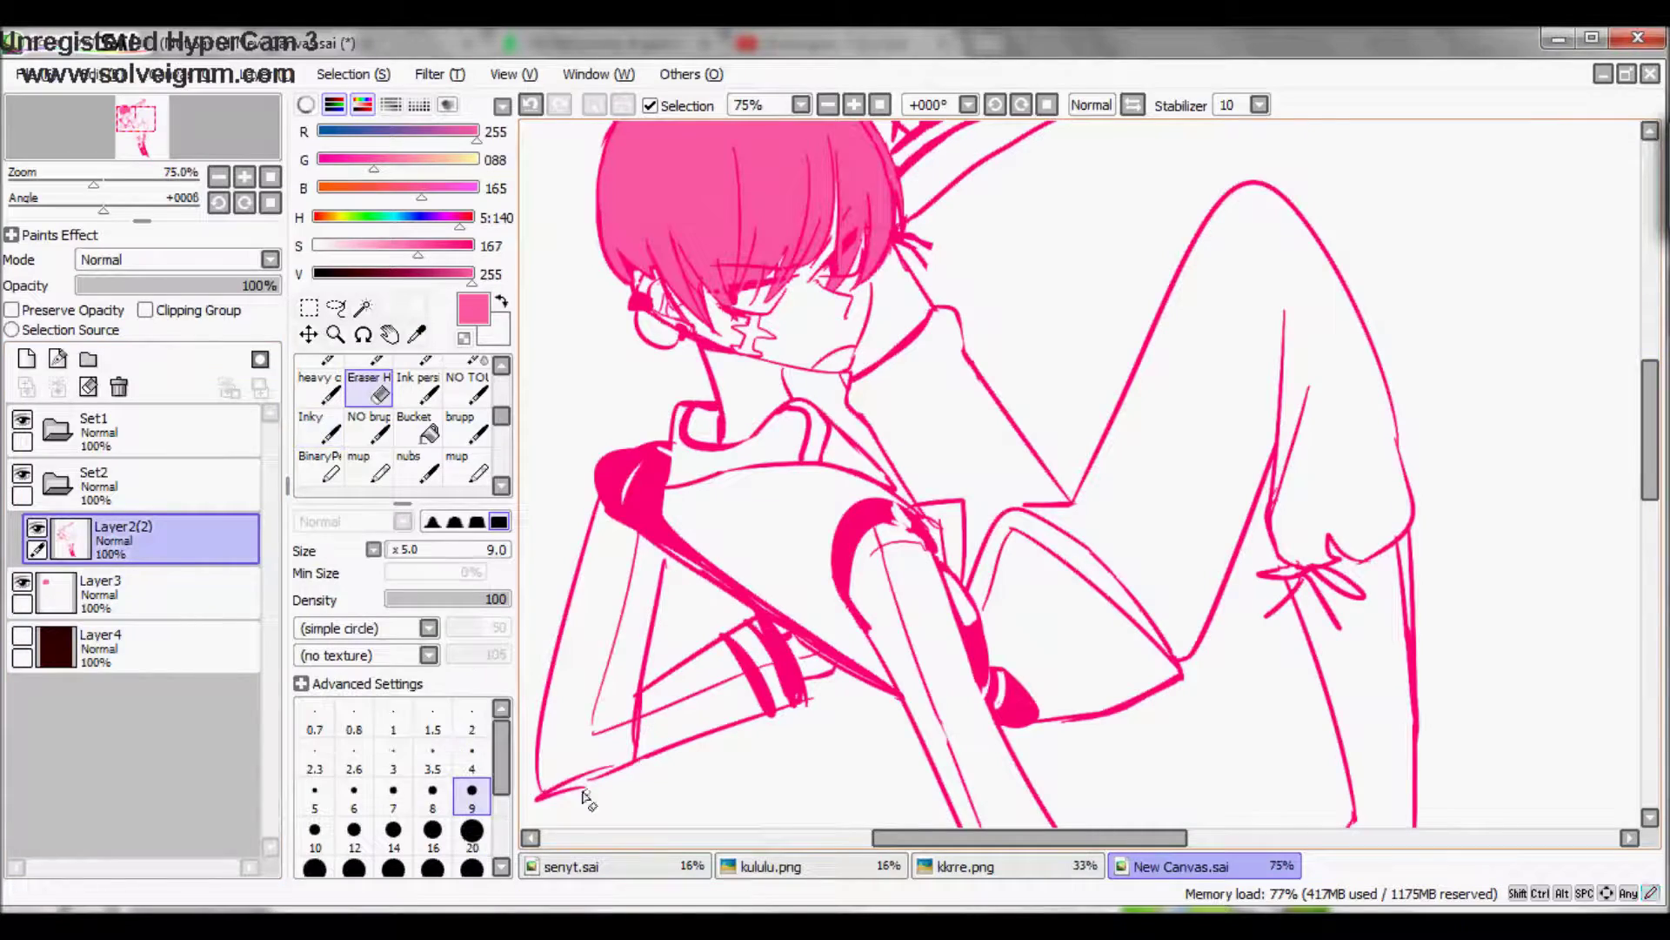
left_click(592, 778, "alt")
left_click(311, 427)
left_click(828, 104)
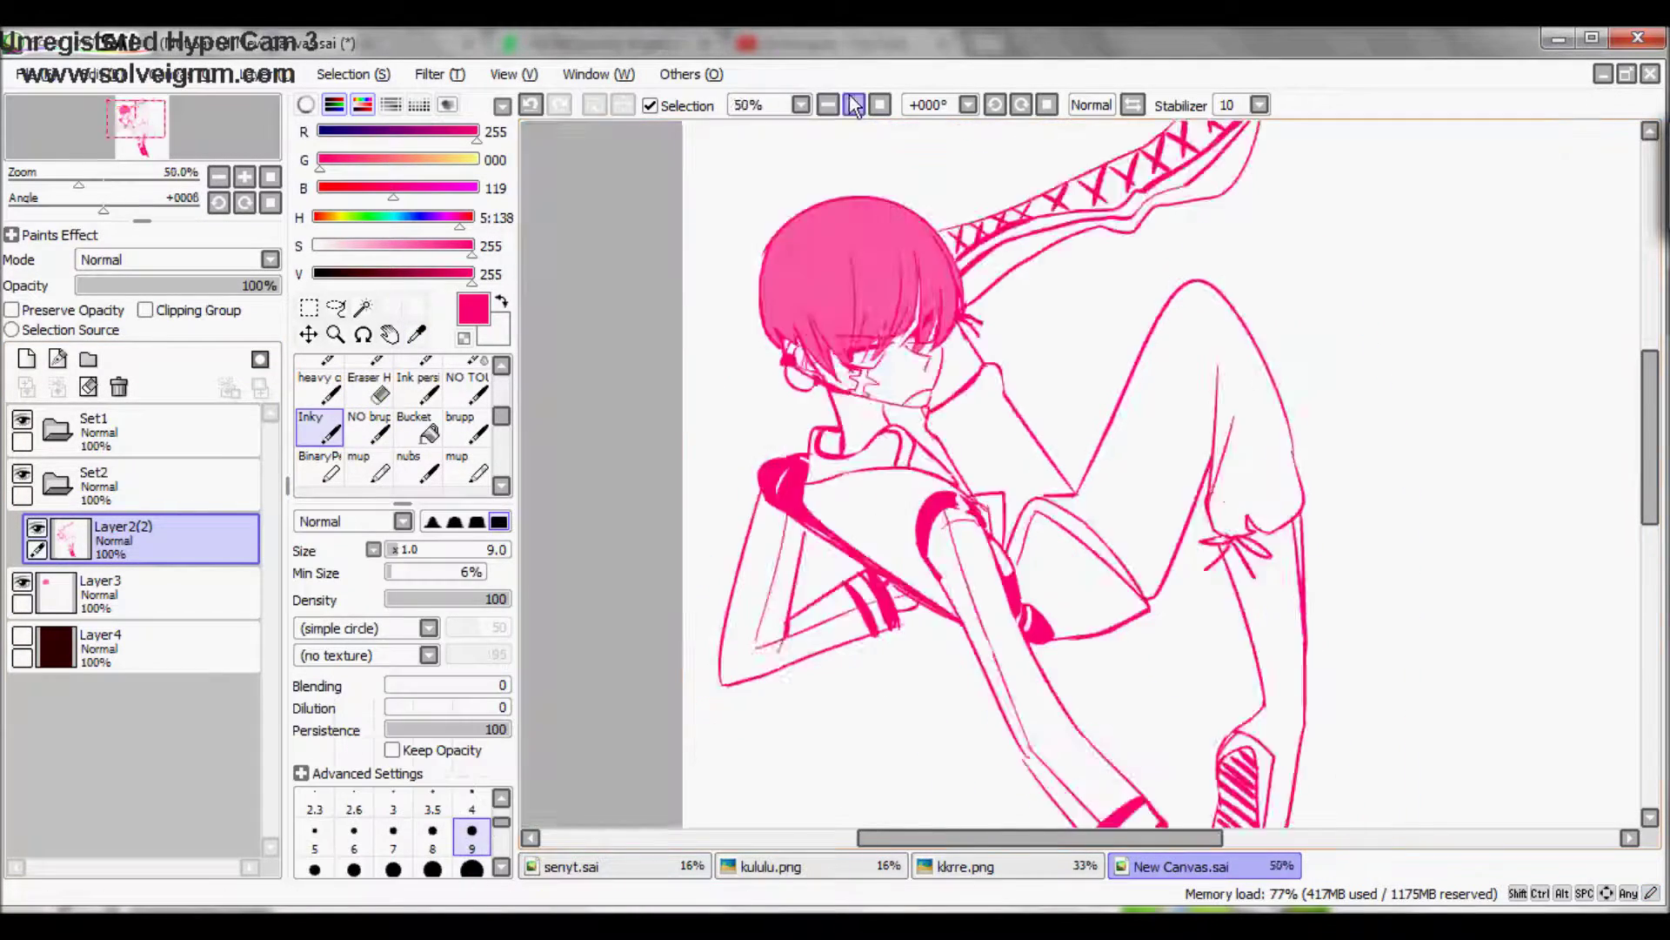
Step: Nest the Set2 folder inside Set1, move the hair colour layer in with it, and make Set1 the working layer
left_click(855, 104)
left_click(363, 307)
left_click(93, 426)
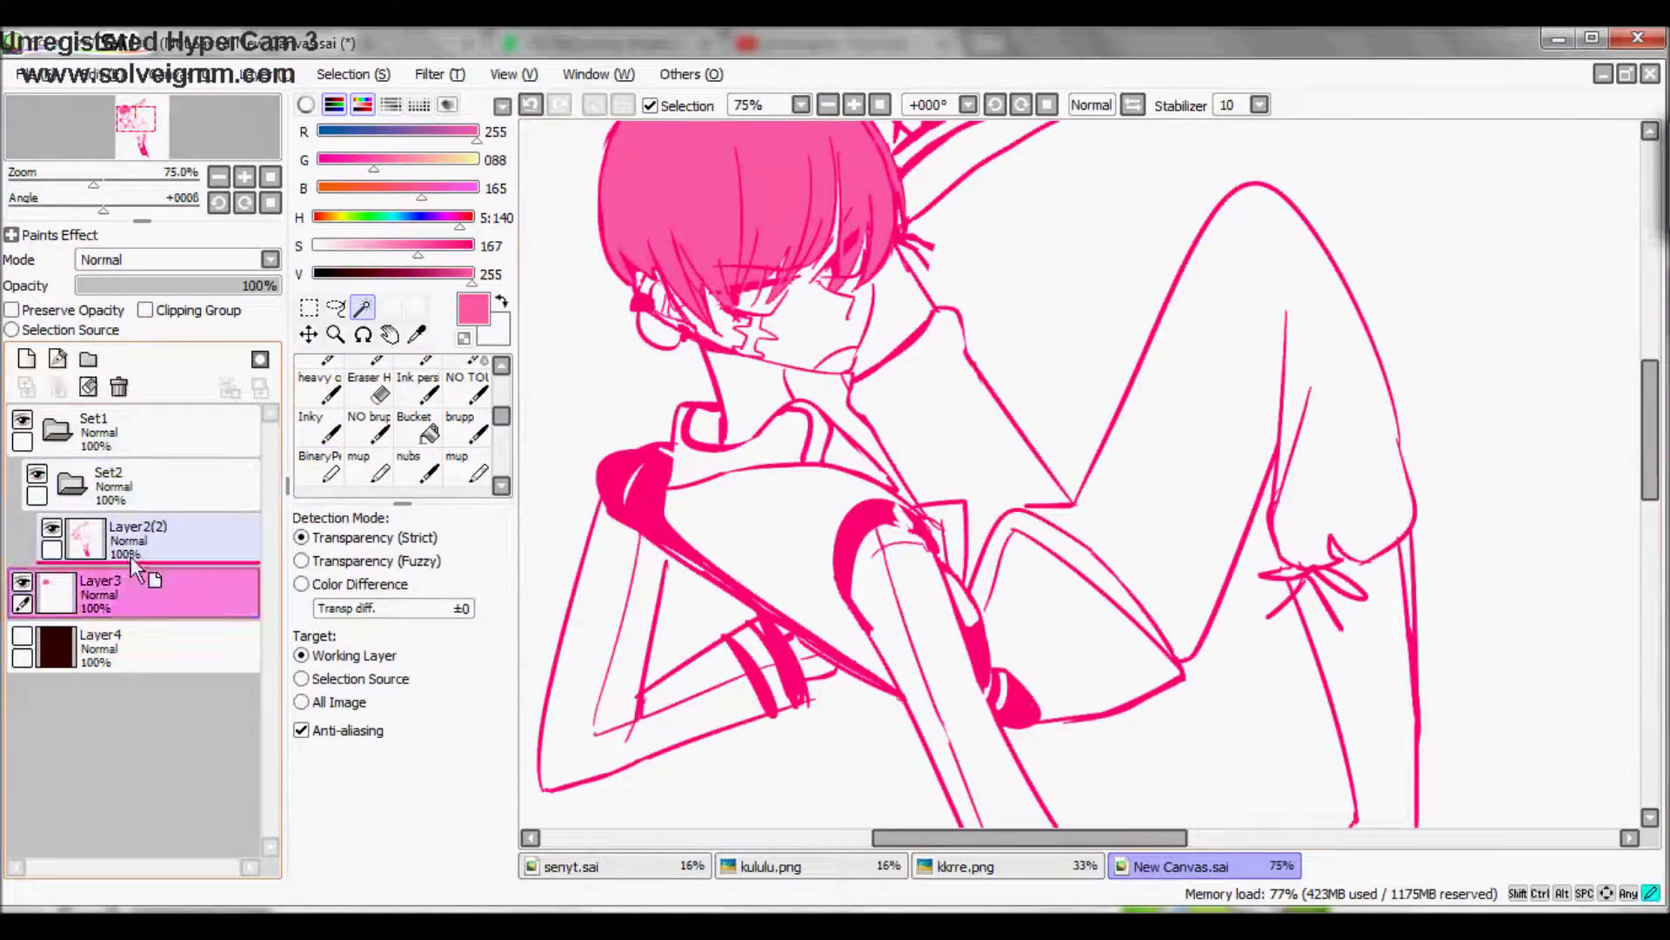
Step: Select the jacket body, hip section, lower leg and the area under the laced piece with the Magic Wand
left_click(783, 557)
left_click(927, 520)
scroll(928, 520, "down", 2)
left_click(1235, 317)
mouse_move(1224, 323)
left_mouse_down()
mouse_move(1088, 331)
mouse_move(957, 556)
left_mouse_up()
scroll(870, 488, "up", 1)
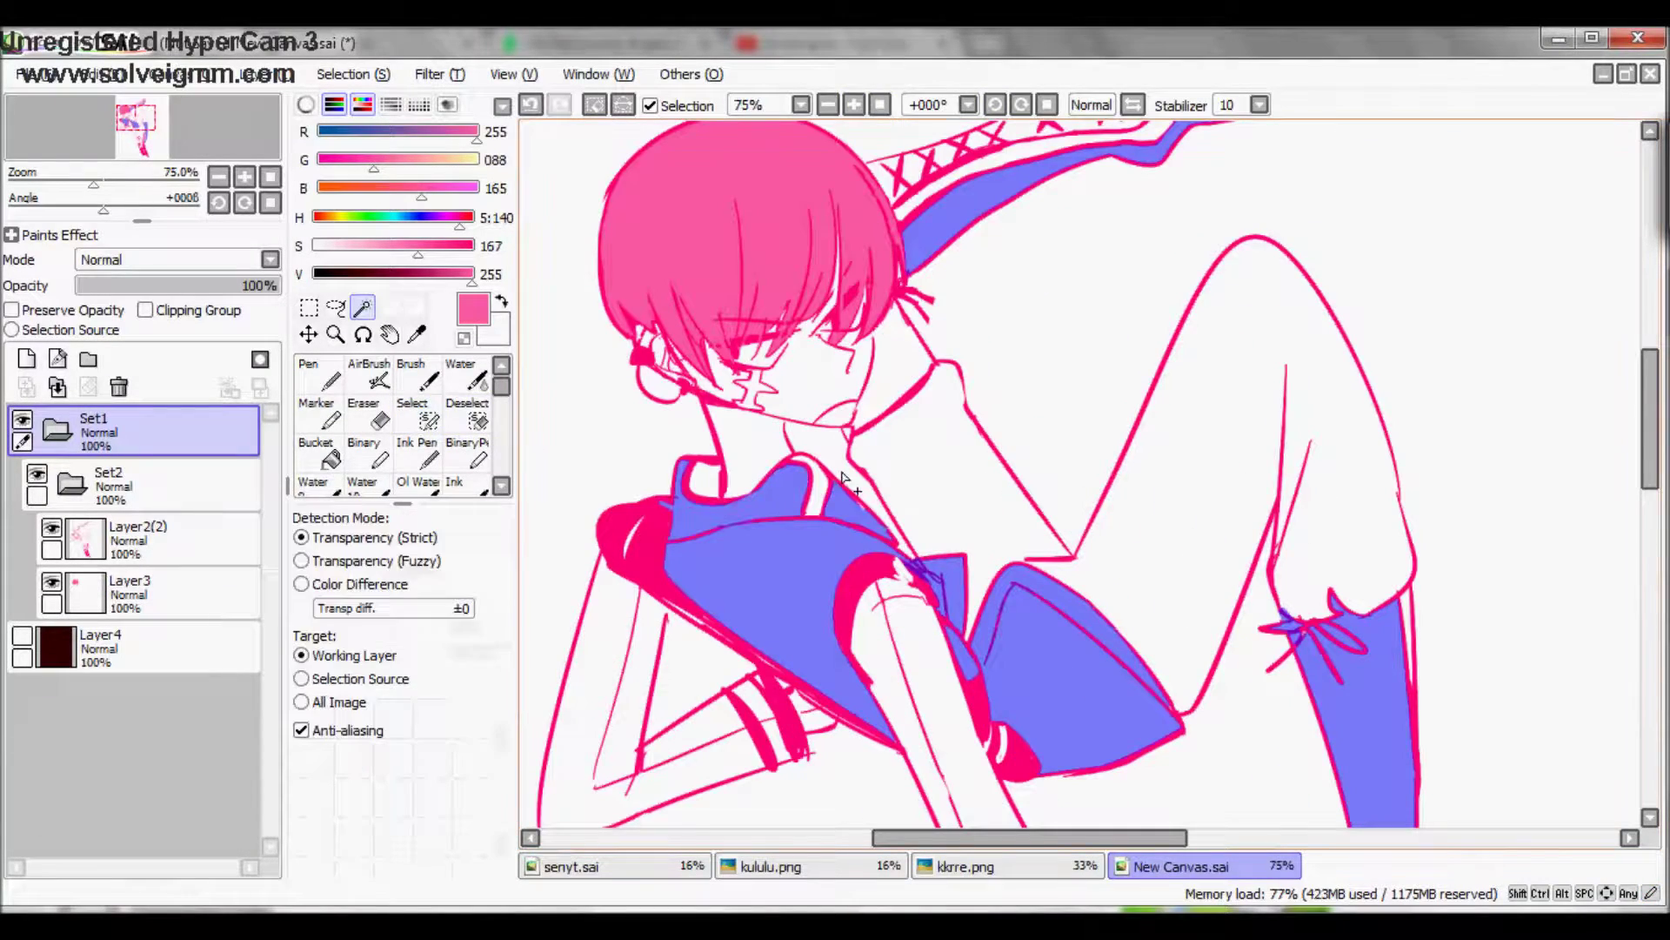
Step: Add both sleeves and the area behind the neck to the selection, patching gaps with the Select brush at size 9
left_click_drag(904, 715, 903, 272)
left_click(905, 273)
key("s")
scroll(735, 167, "down", 1)
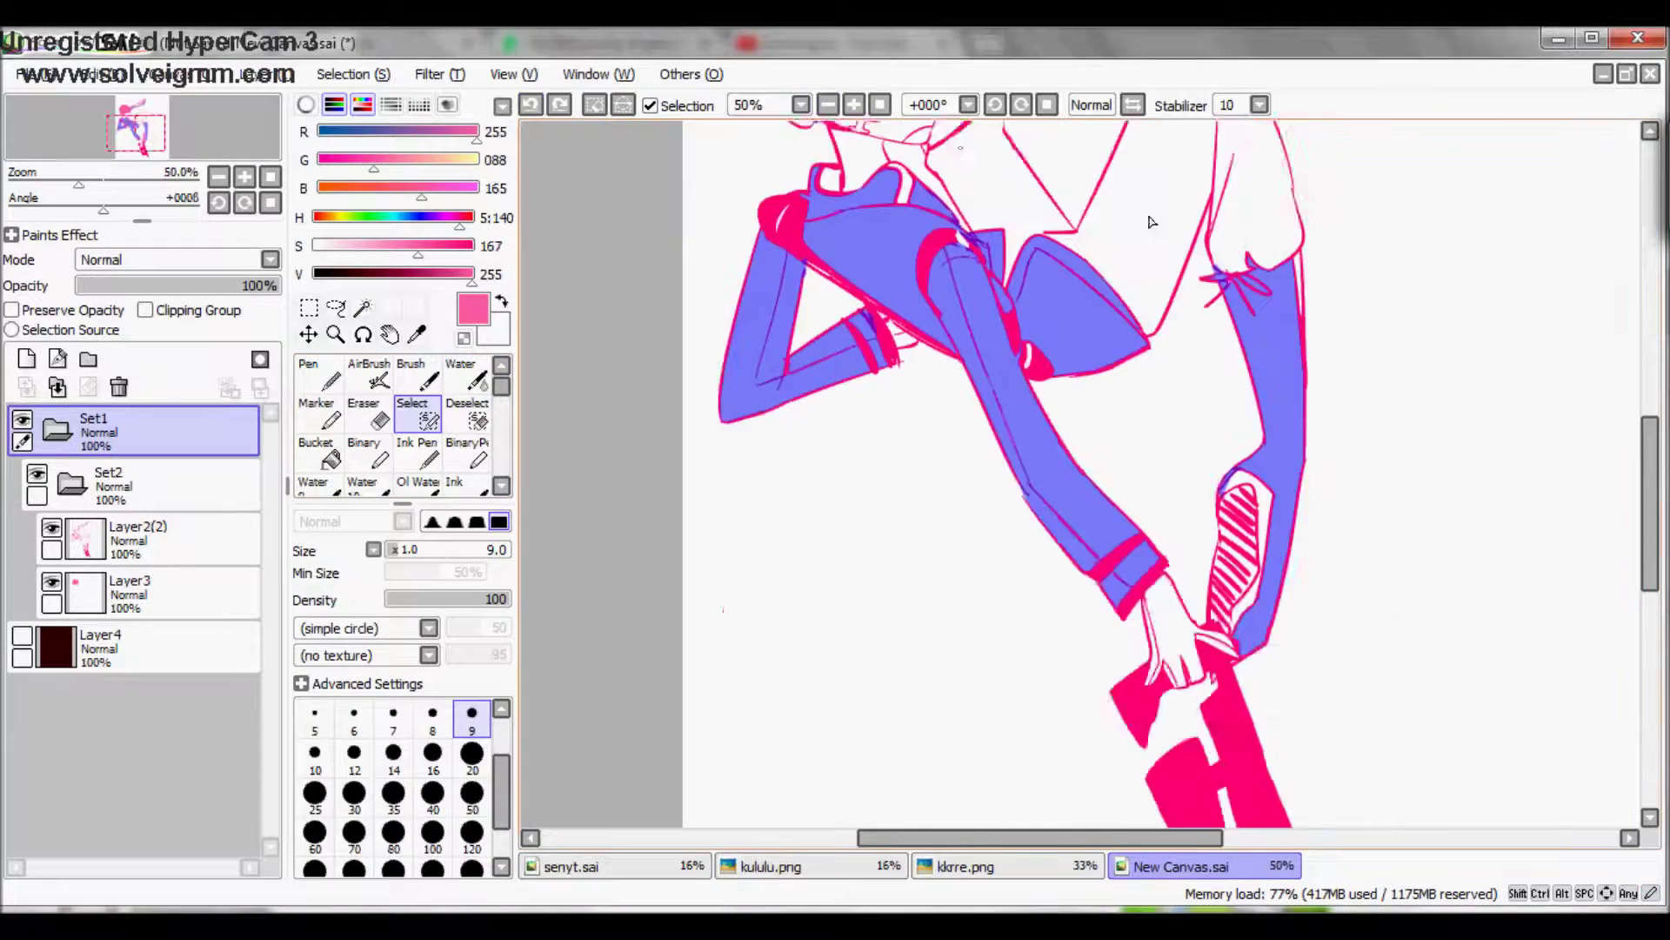
left_click_drag(1156, 223, 1156, 537)
left_click(363, 307)
left_click(952, 326)
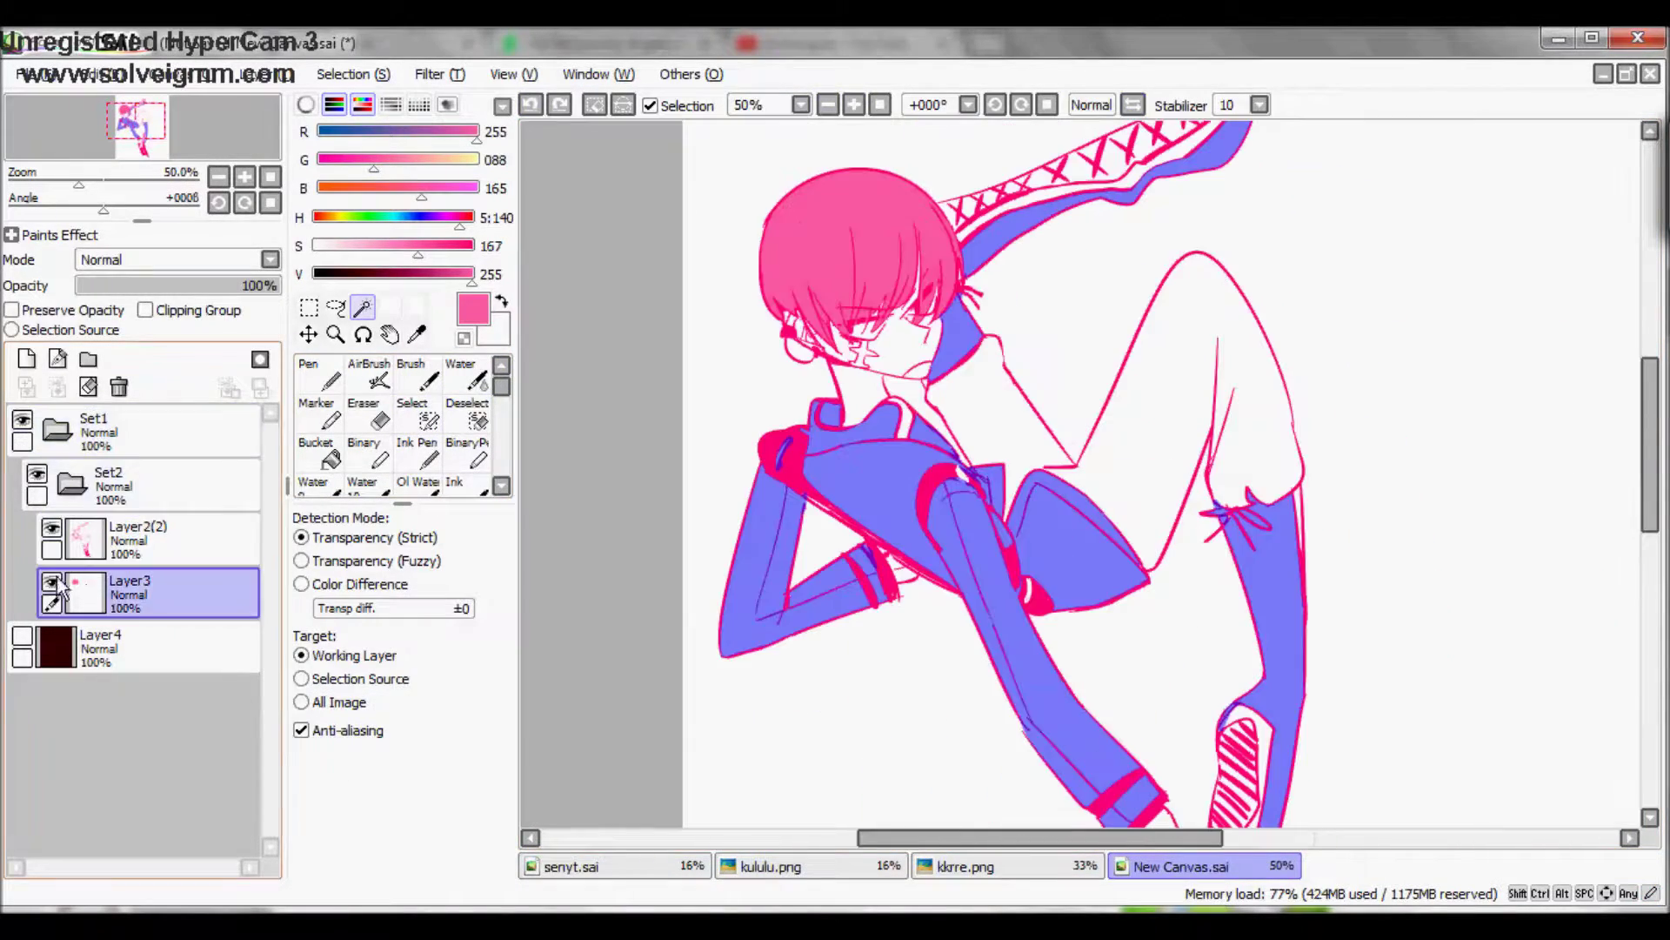
Step: Move Layer3 out of the Set2 folder and paint the selected clothing pink on a new layer above it with the size 500 Pen
left_click(57, 429)
left_click(56, 428)
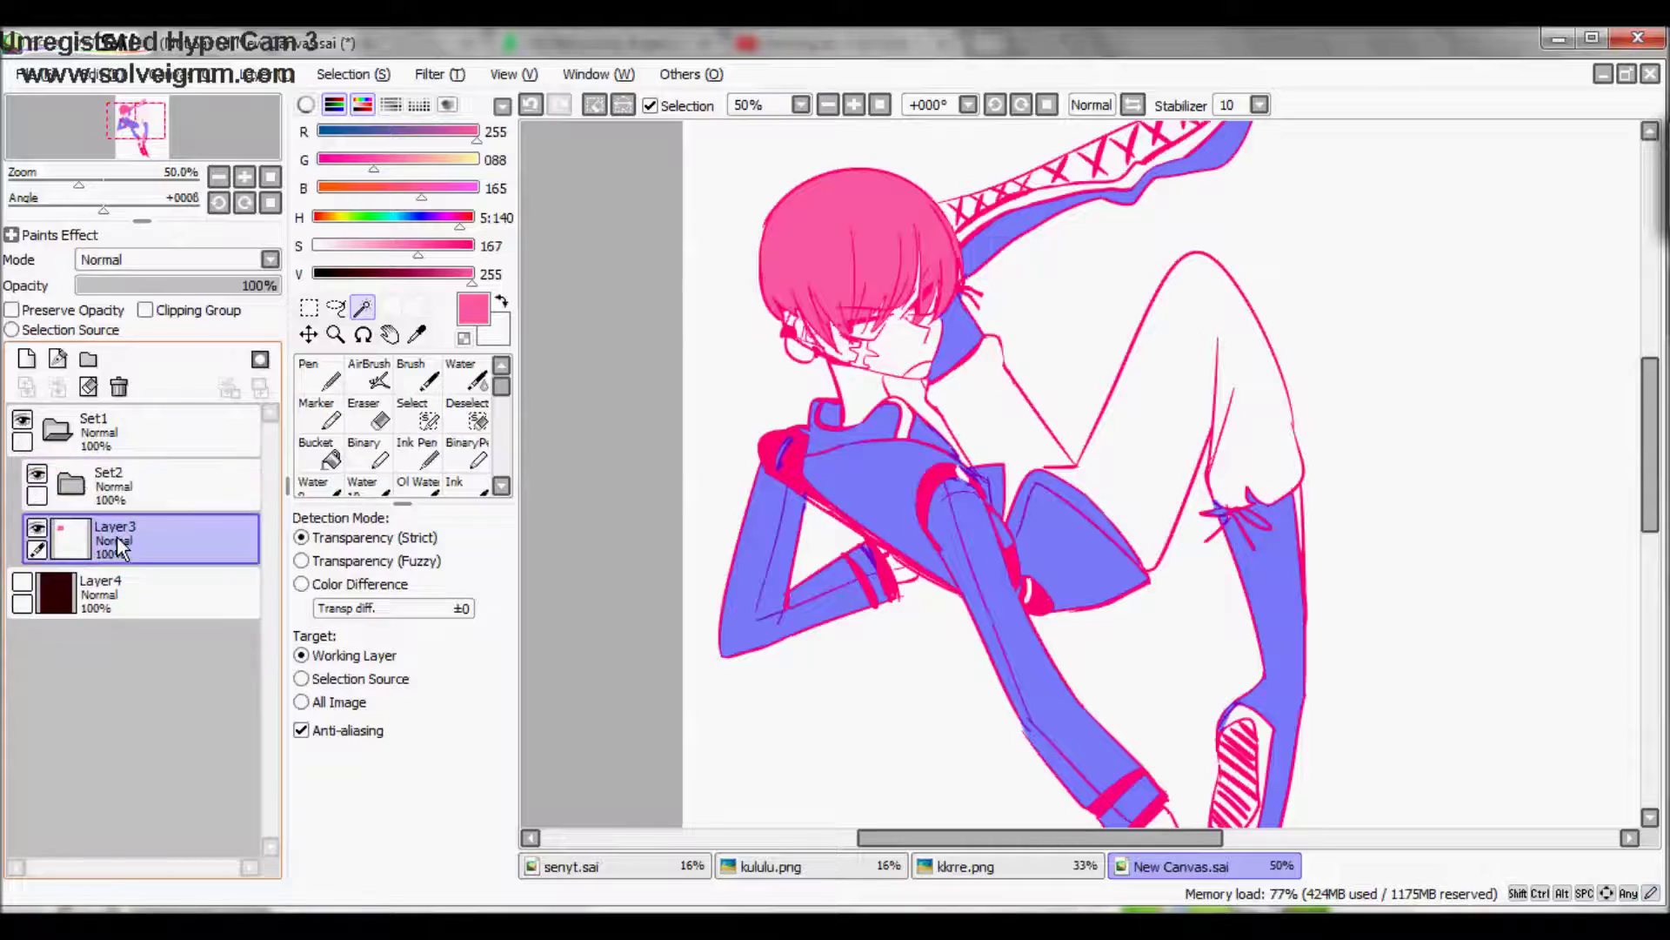
left_click(26, 359)
left_click(319, 379)
scroll(1014, 433, "down", 1)
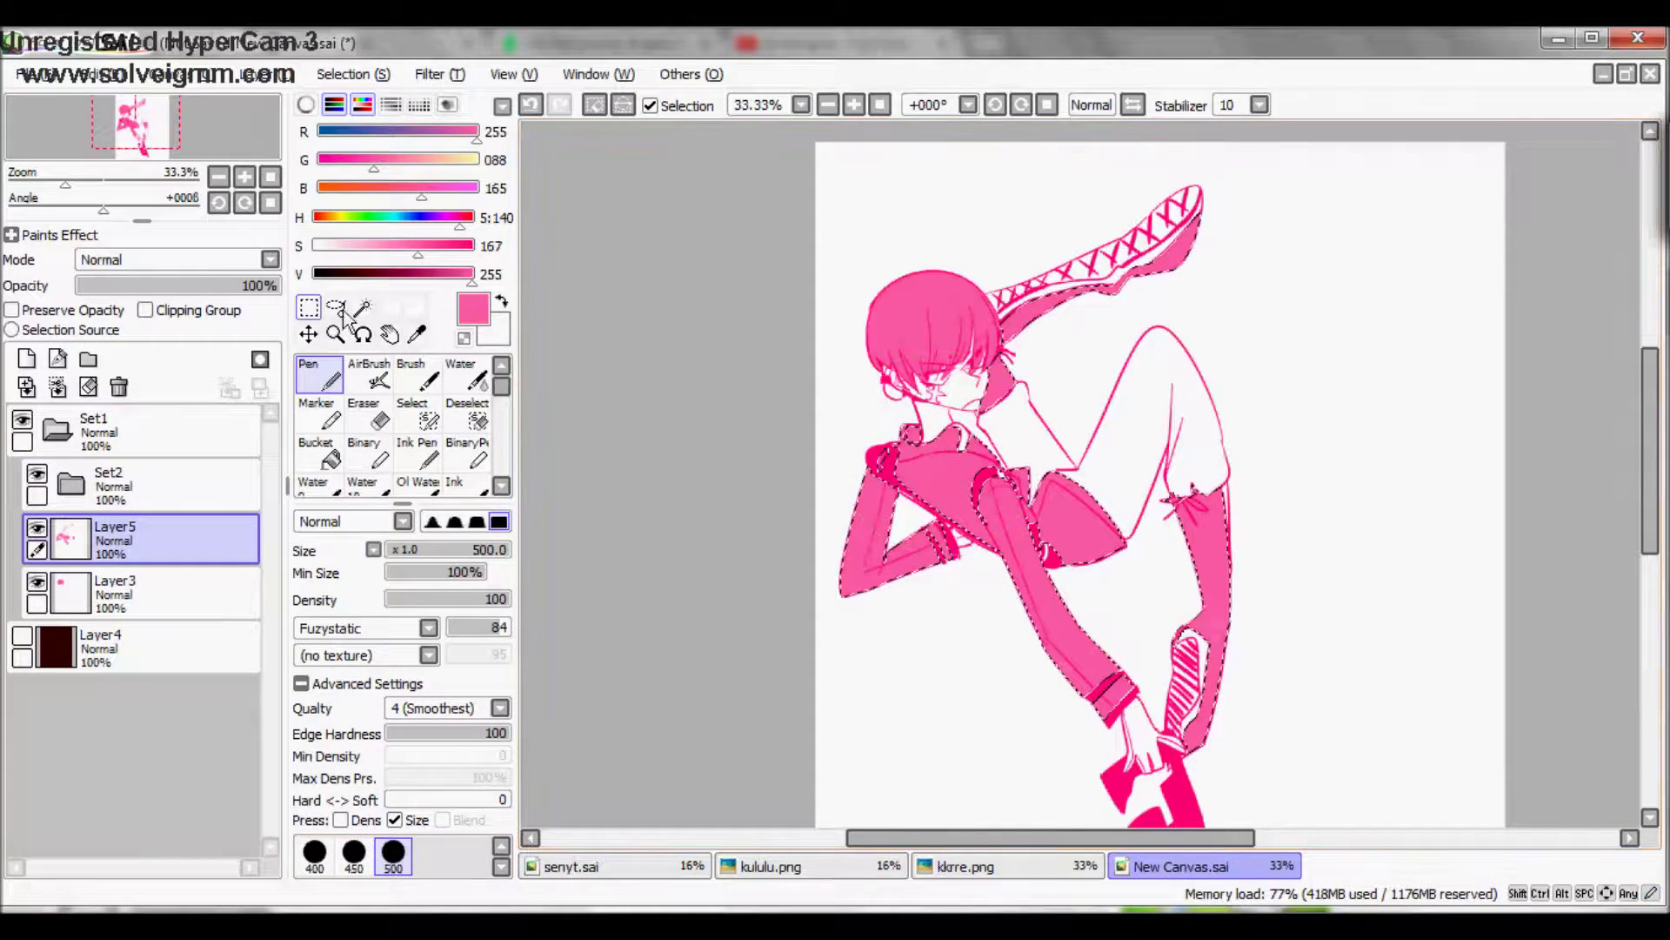
Step: Clear the clothing selection and save the canvas under the file name kdr
left_click(308, 307)
key("ctrl+d")
key("ctrl+s")
type("kdr")
key("Return")
Step: Shift the artwork's hue from pink towards red with the Hue and Saturation filter
key("n")
key("ctrl+u")
key("Escape")
key("ctrl+u")
left_click_drag(292, 322, 310, 321)
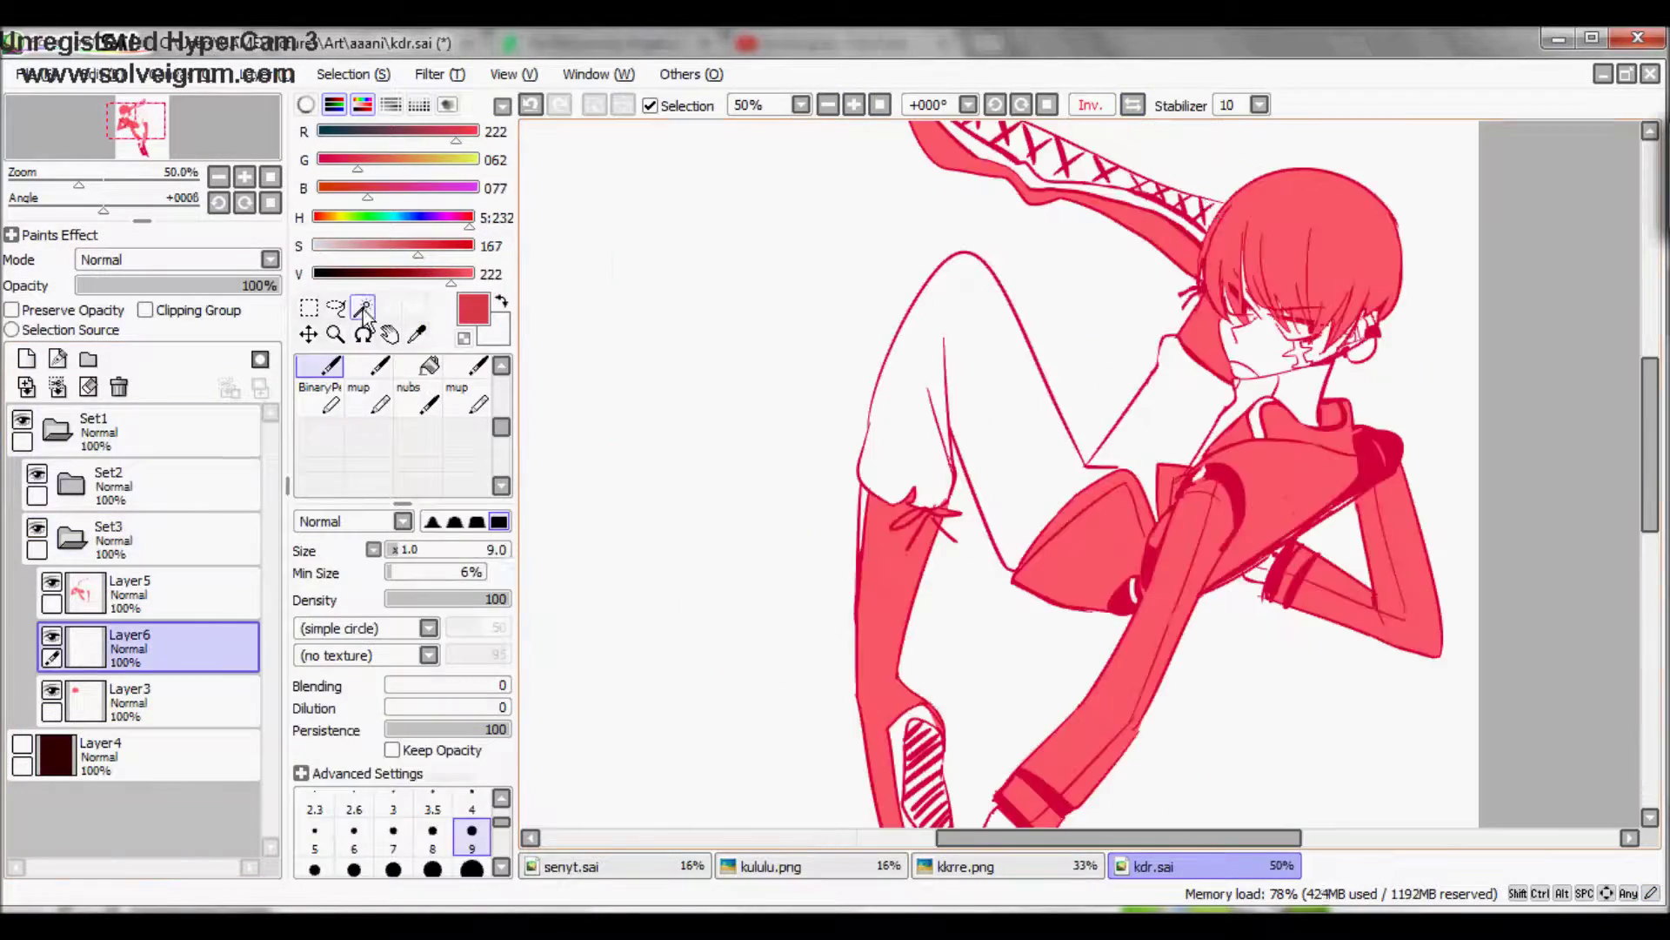
Step: Raise the saturation of the darker collar shading on Layer7 with the Hue and Saturation filter
left_click(829, 104)
left_click(413, 416)
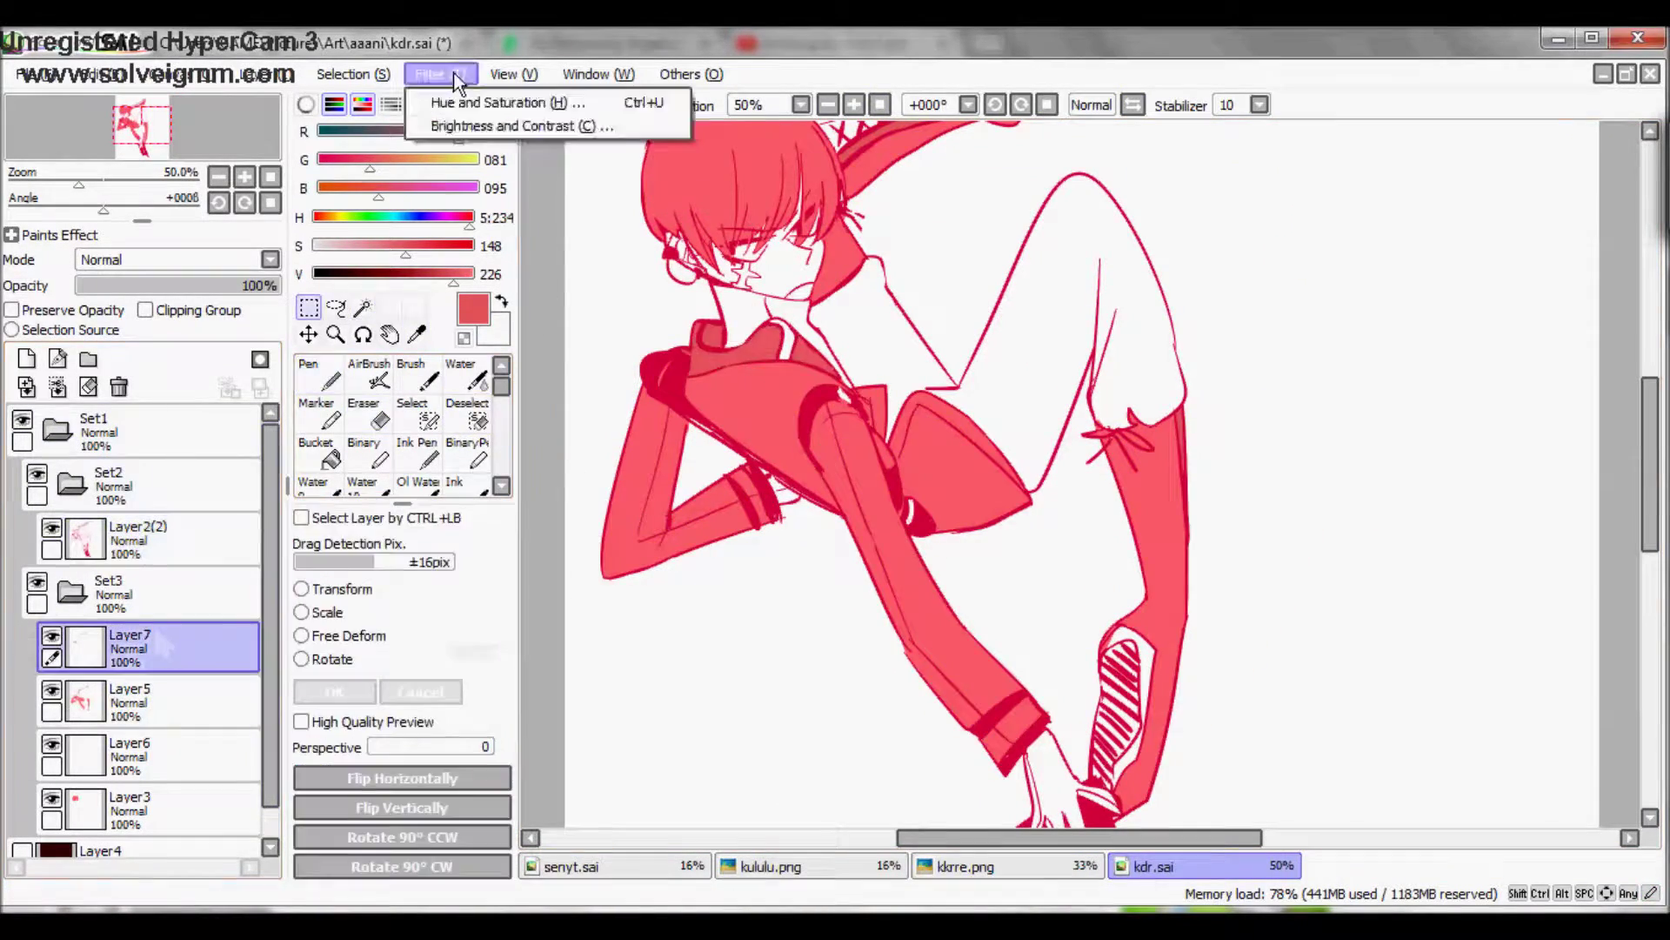
left_click(448, 101)
left_click_drag(292, 358, 411, 341)
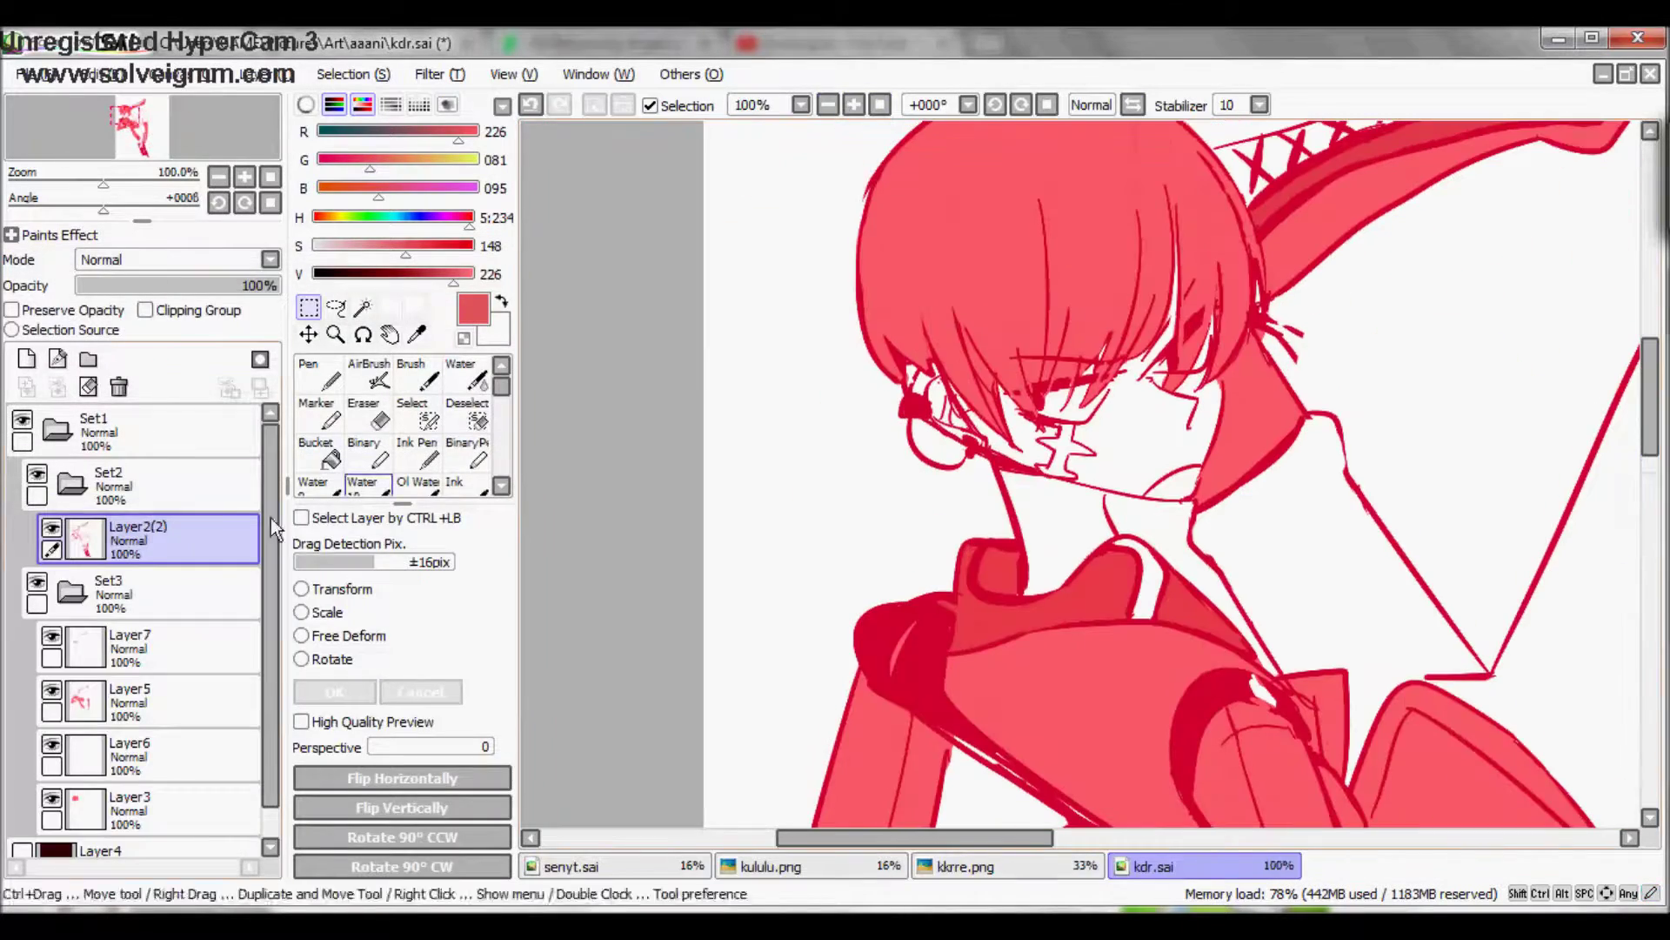
Step: Fill the cheek mark red on Layer8 with the size 9 Inky brush, tidy the earring hoop's line art and check the mirrored view
left_click(331, 383)
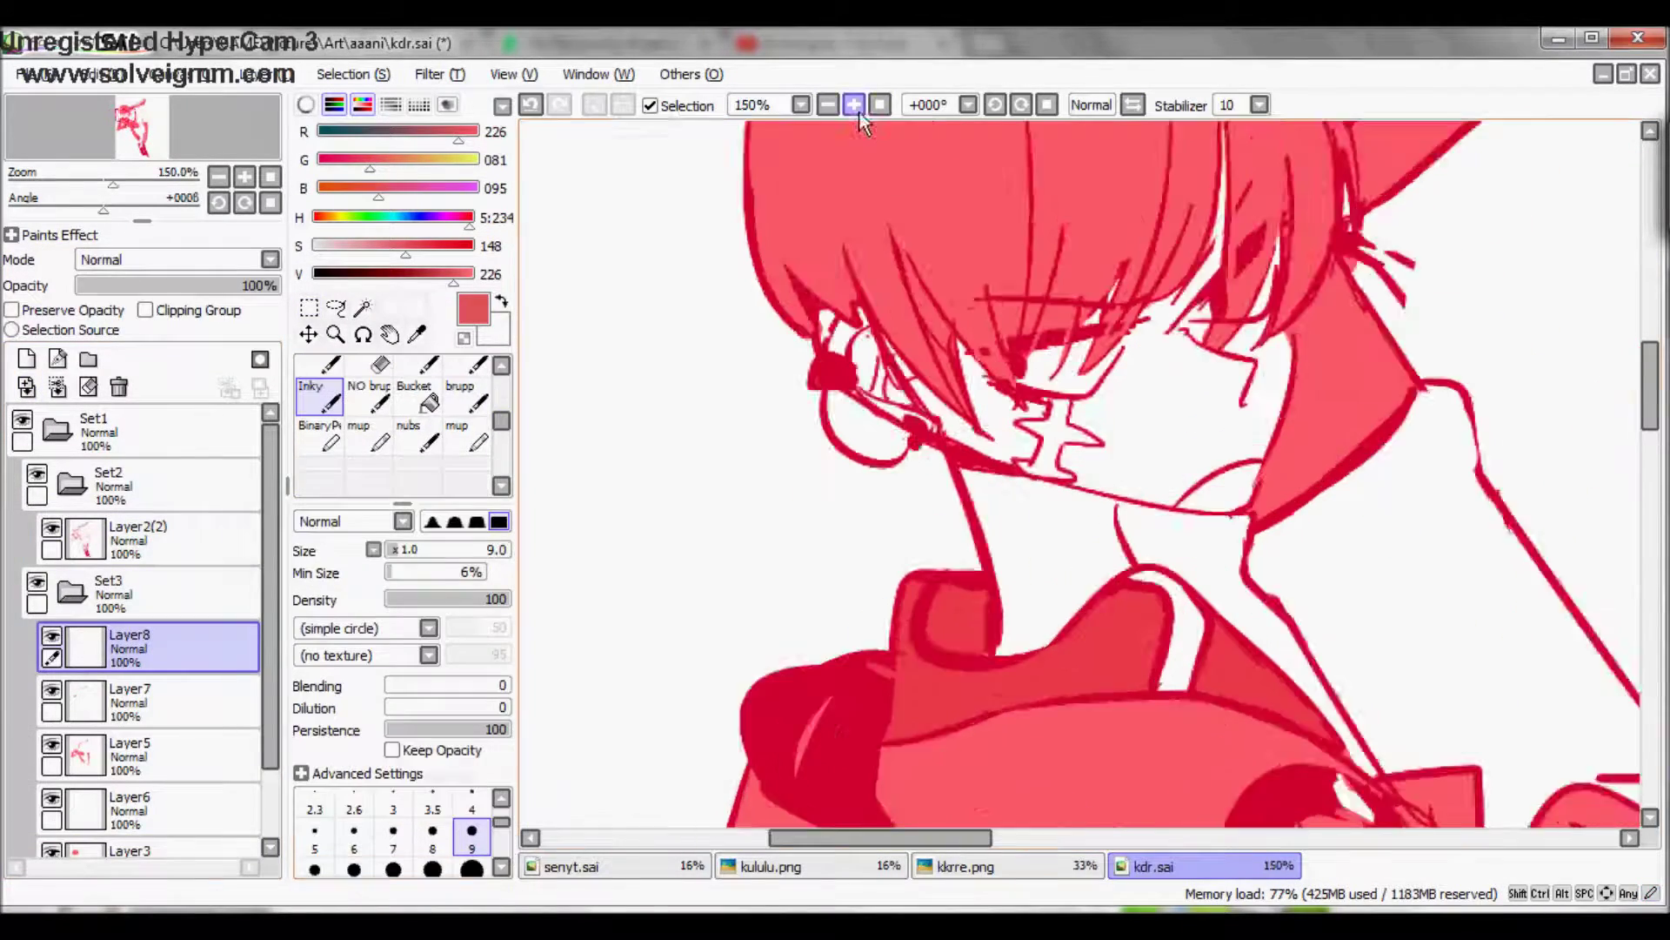
left_click_drag(1078, 391, 1047, 461)
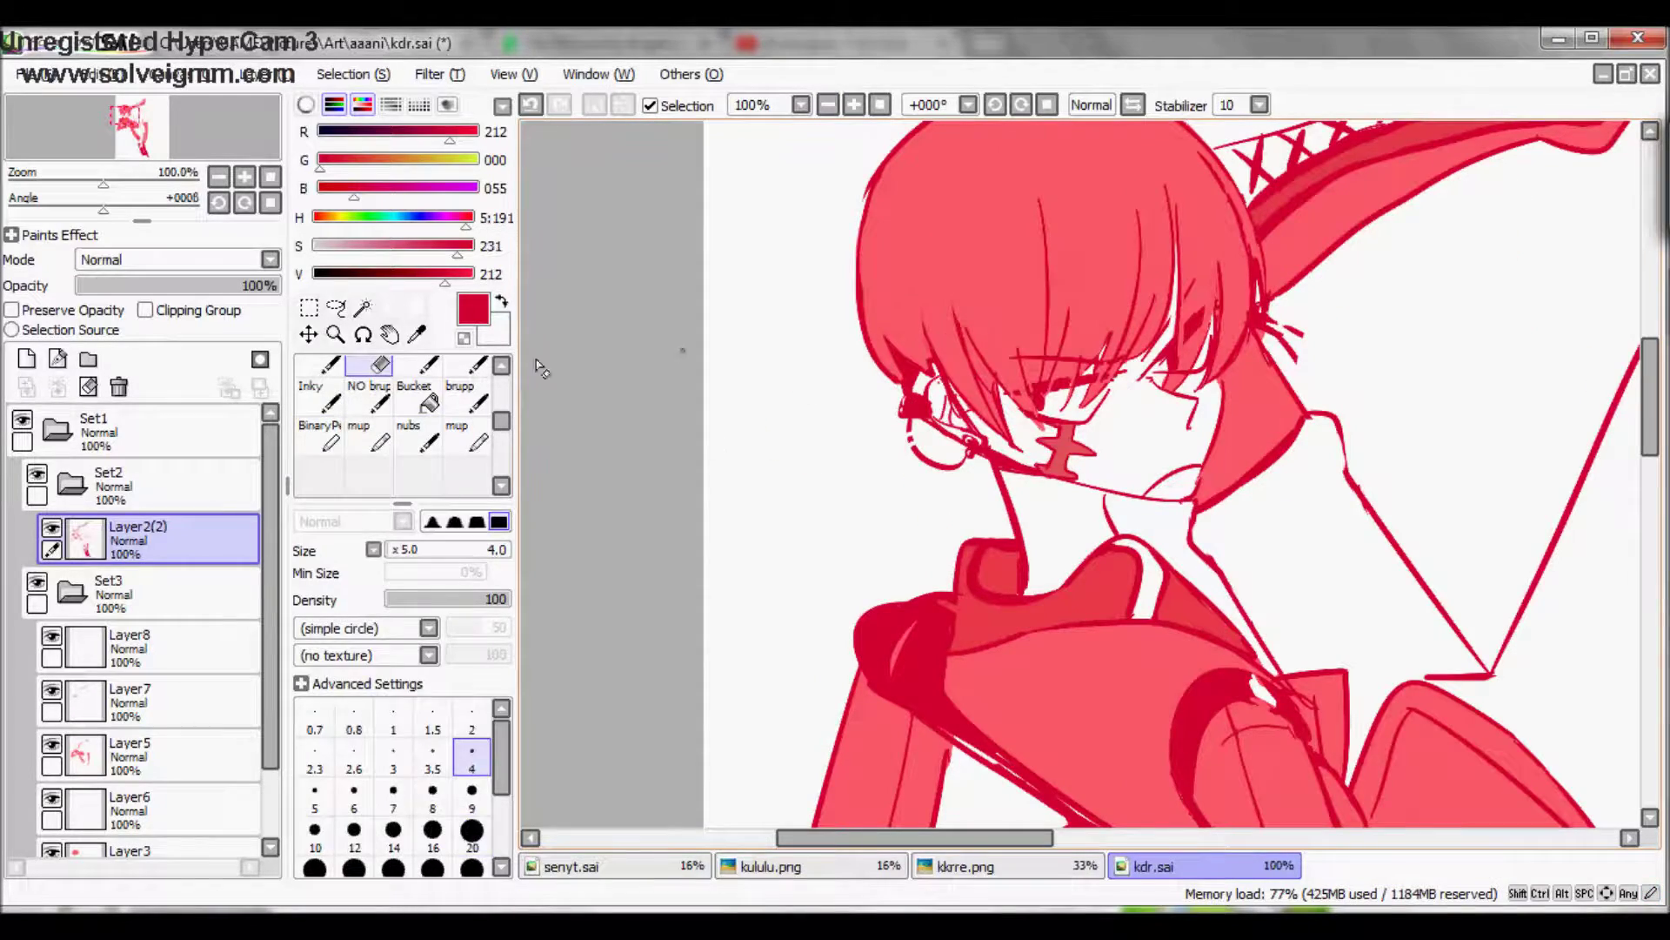
left_click(222, 779)
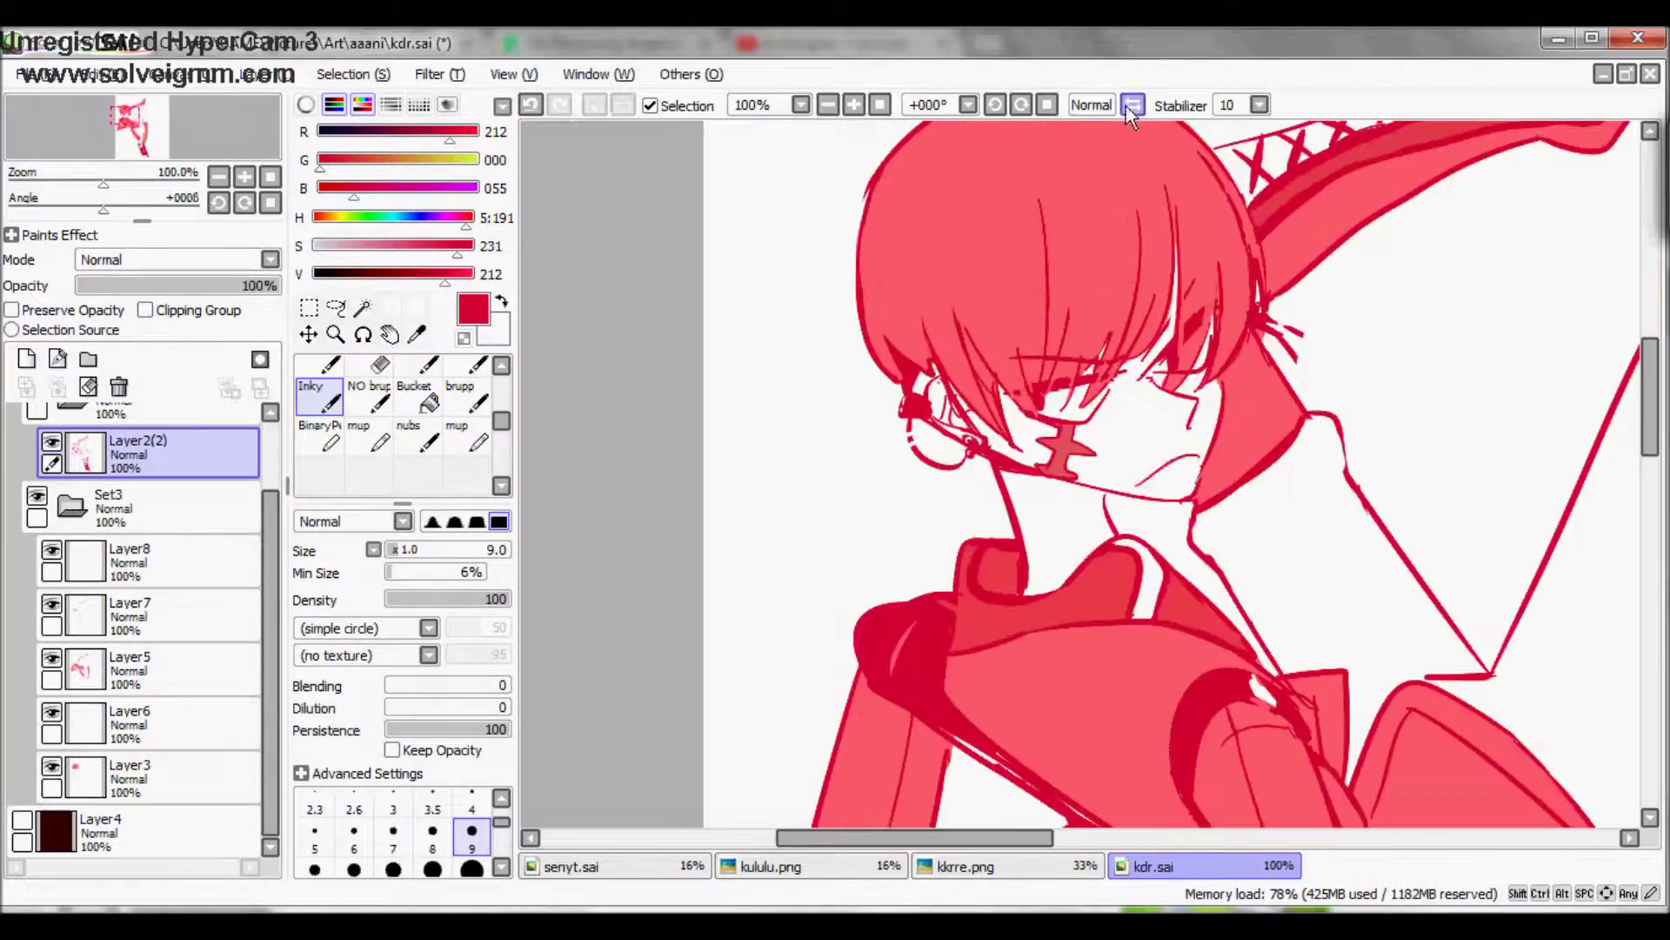
left_click(1131, 105)
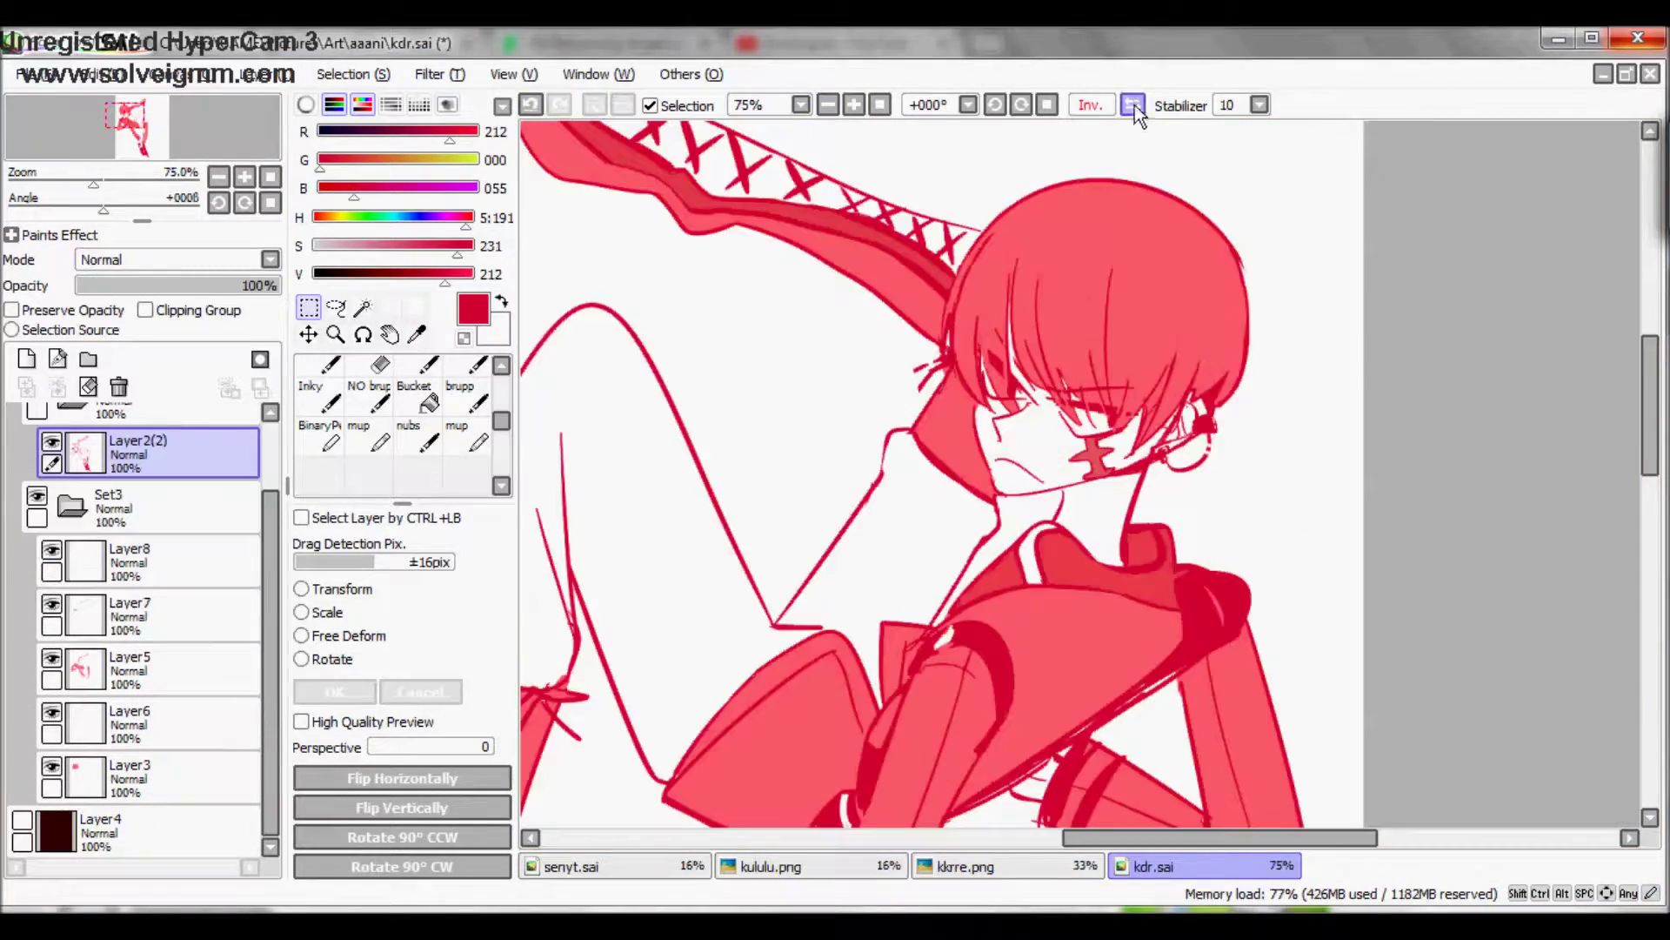
left_click(1133, 105)
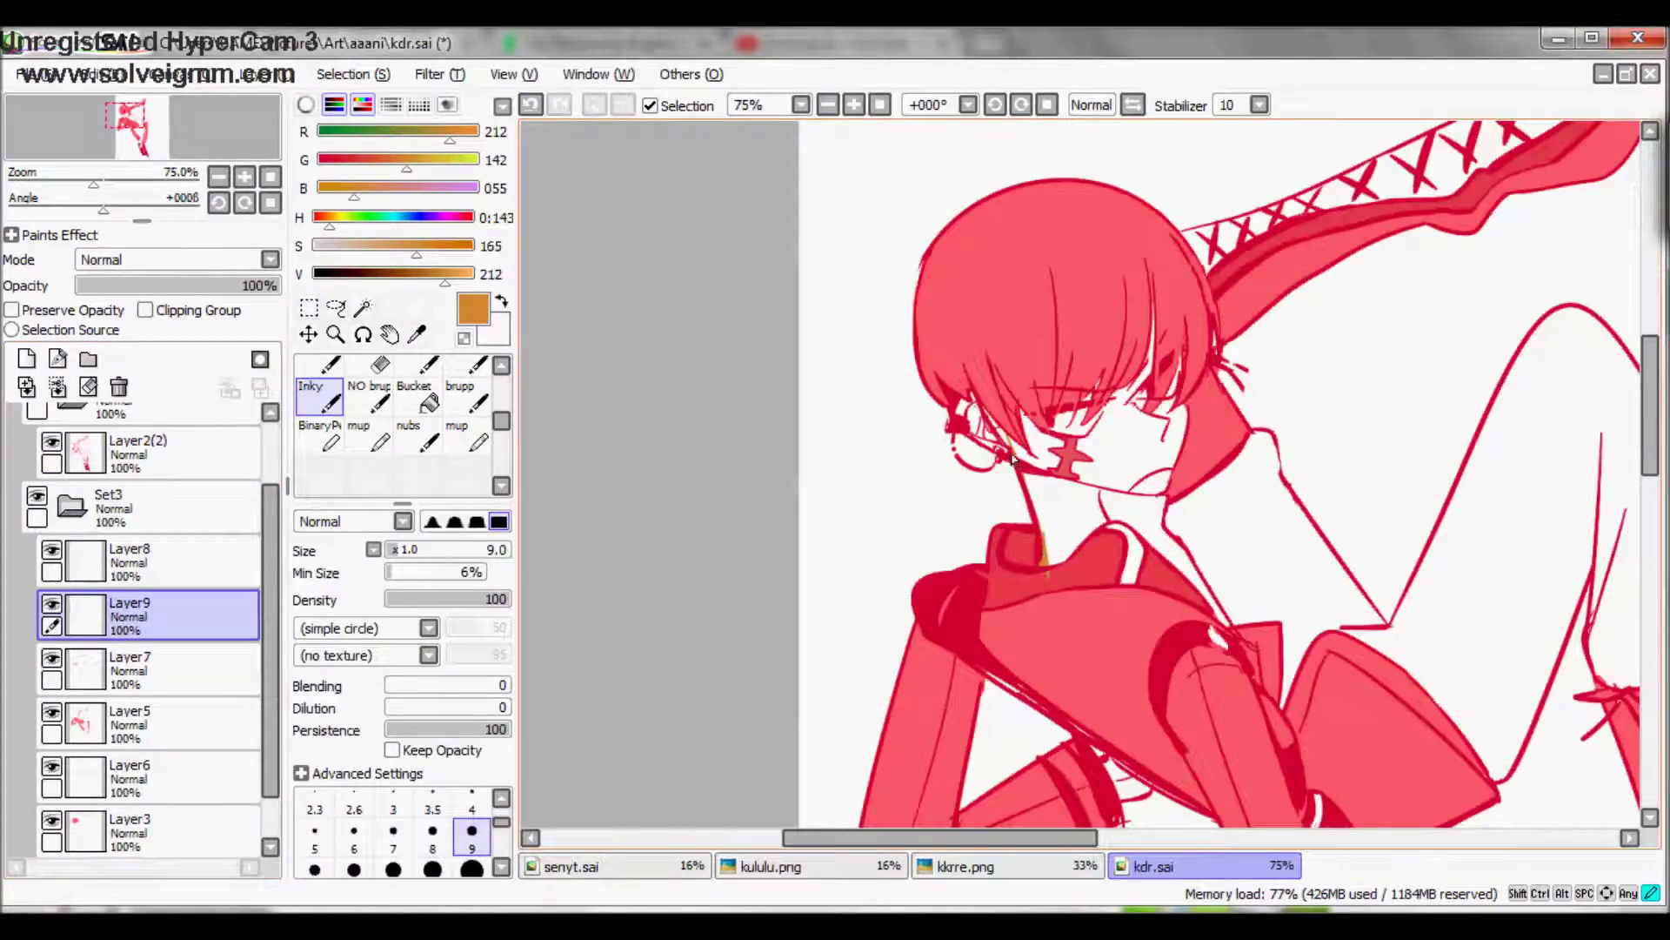
Step: Move Layer9 below Layer3 and paint the face and neck orange-brown on it with the Inky brush at size 20
scroll(238, 589, "down", 1)
left_click_drag(156, 592, 156, 783)
left_click(471, 869)
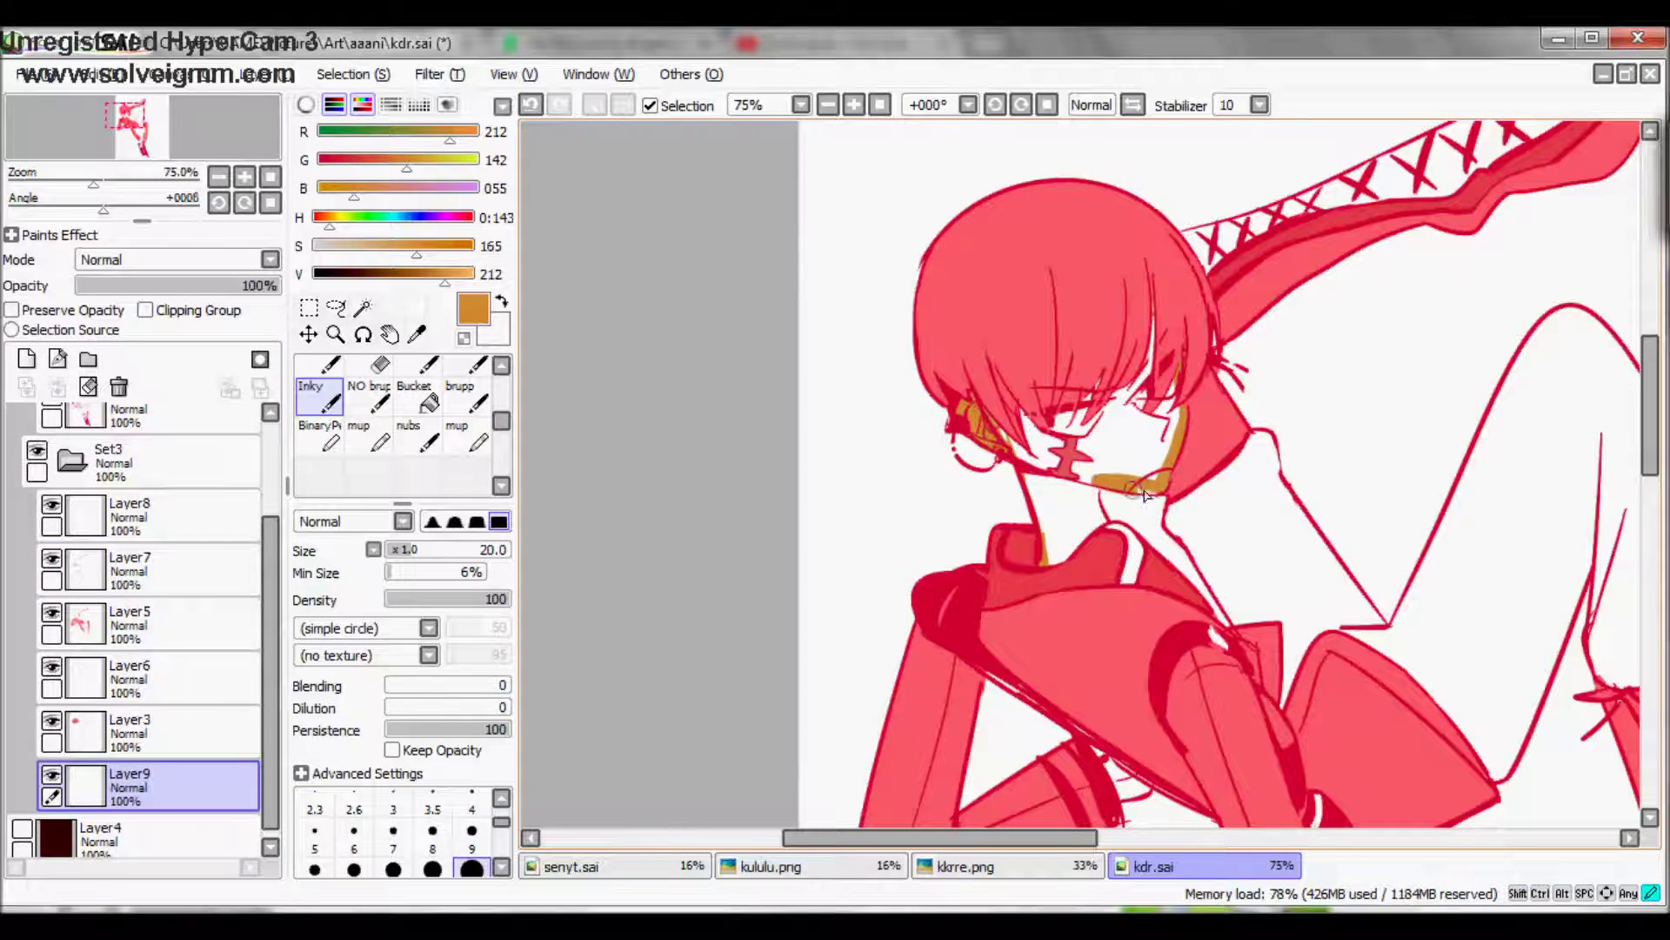
left_click_drag(1044, 409, 1122, 487)
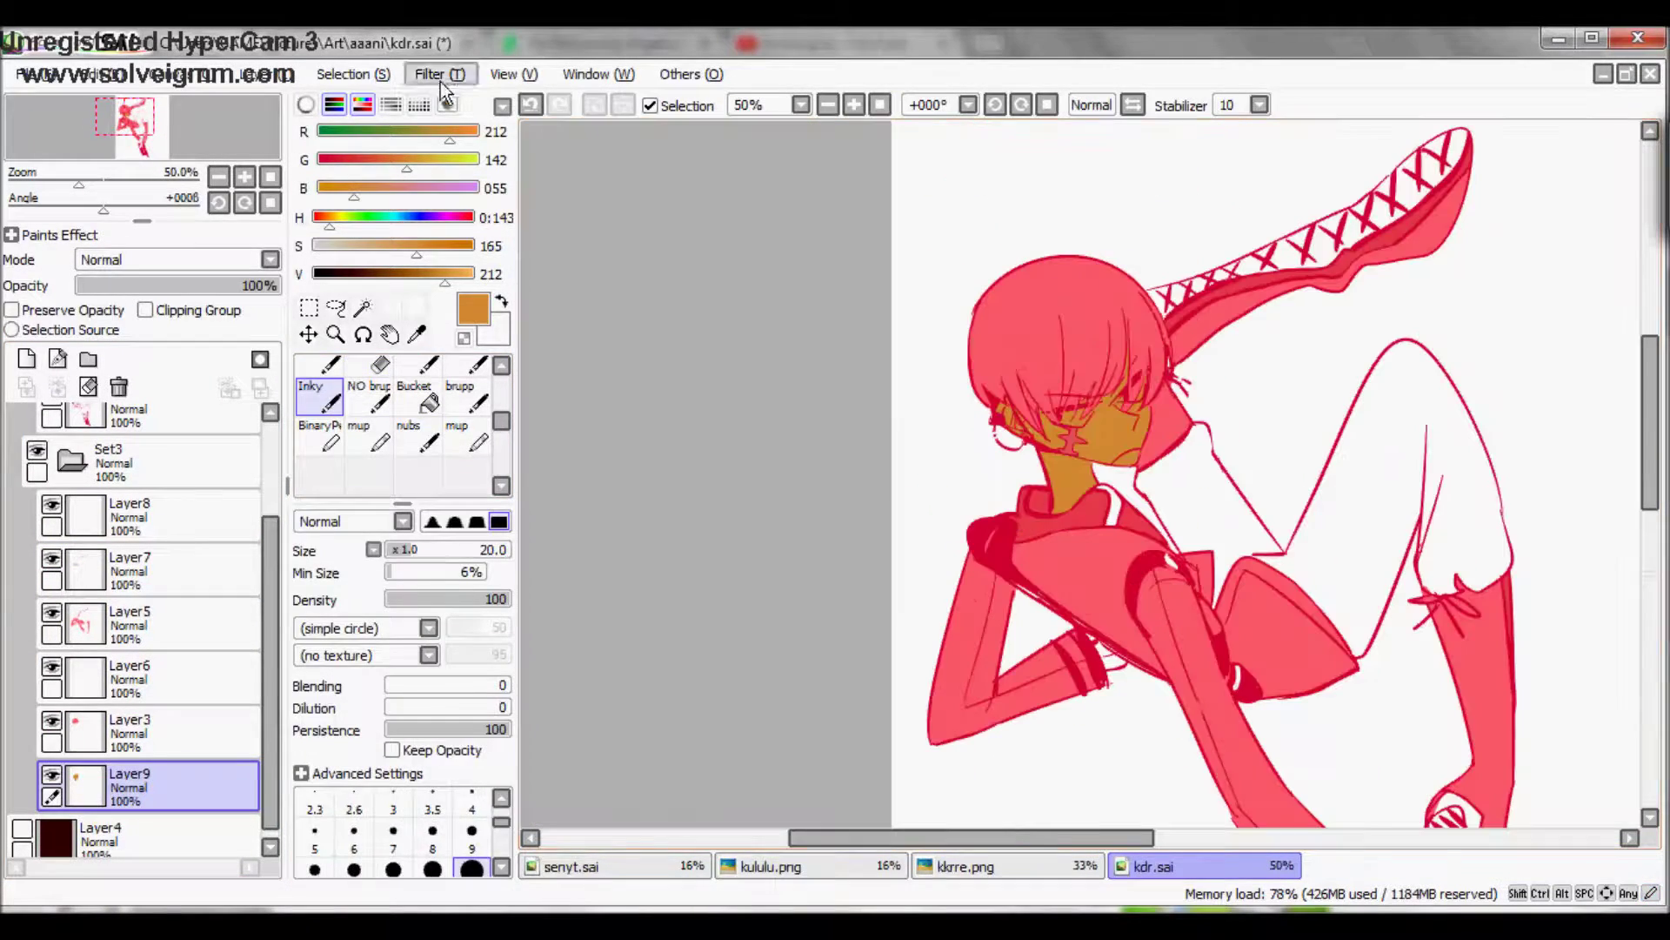
Step: Adjust the skin colour on Layer9 with Hue and Saturation, using hue -10 and luminescence +19
left_click(429, 74)
left_click(482, 108)
left_click_drag(292, 361, 249, 362)
left_click_drag(293, 396, 352, 397)
left_click_drag(292, 324, 273, 324)
left_click_drag(249, 362, 268, 362)
left_click_drag(352, 398, 331, 399)
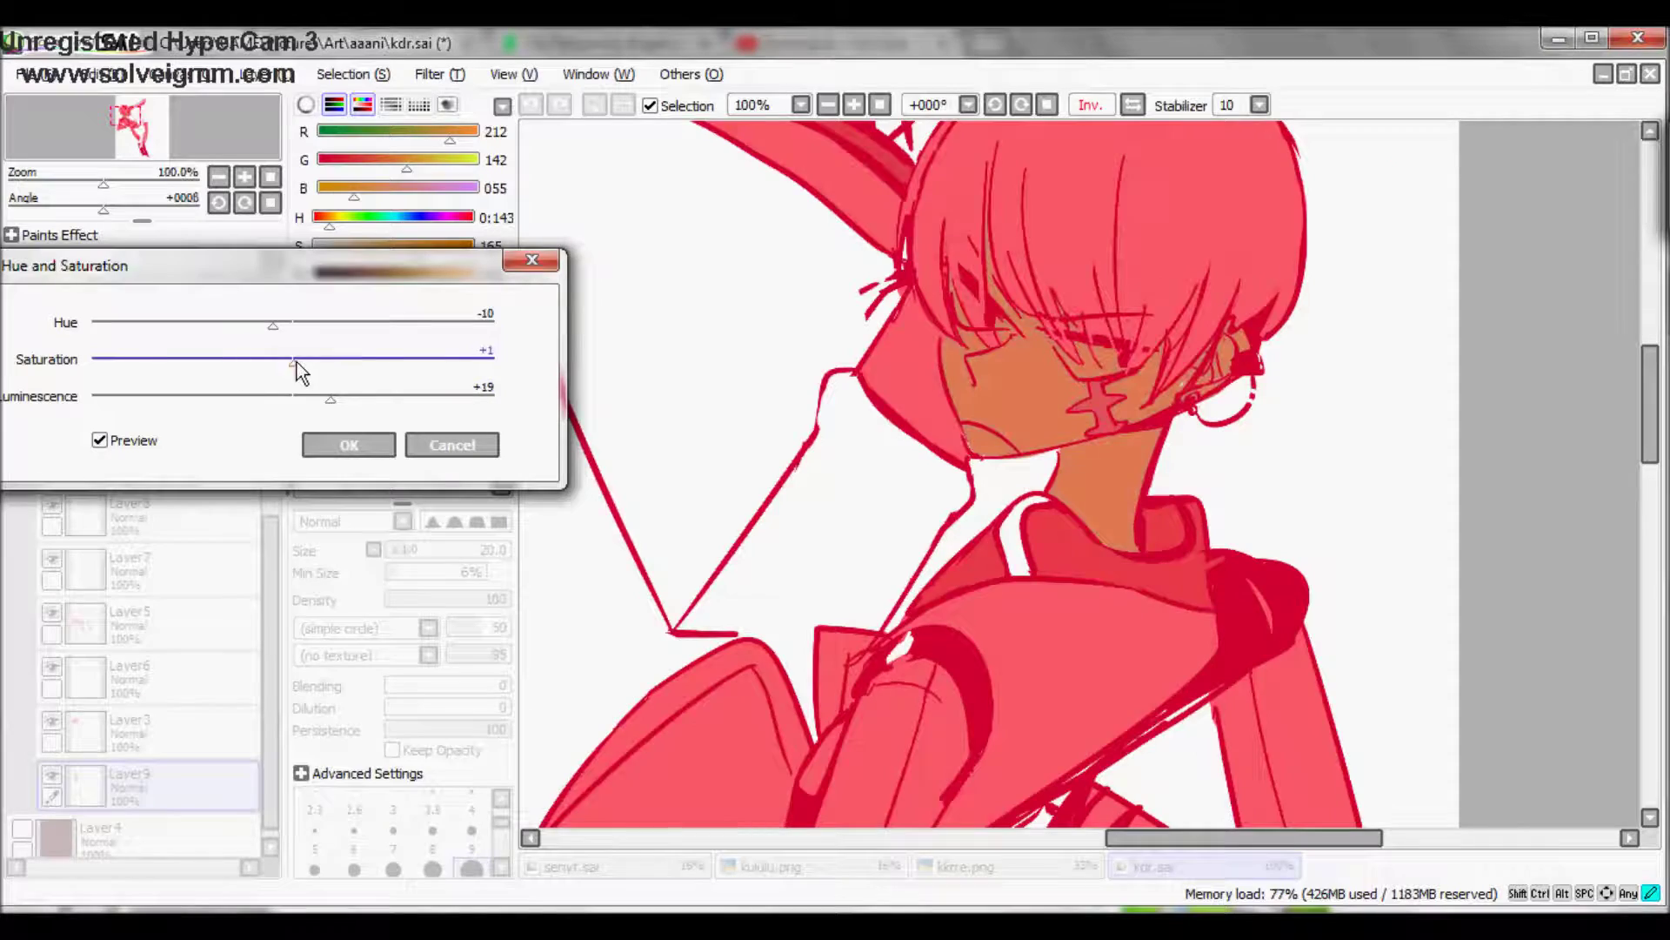
left_click(349, 445)
Step: Set the cheek-mark layer above the skin to Multiply and raise its luminescence with Hue and Saturation
key("h")
key("h")
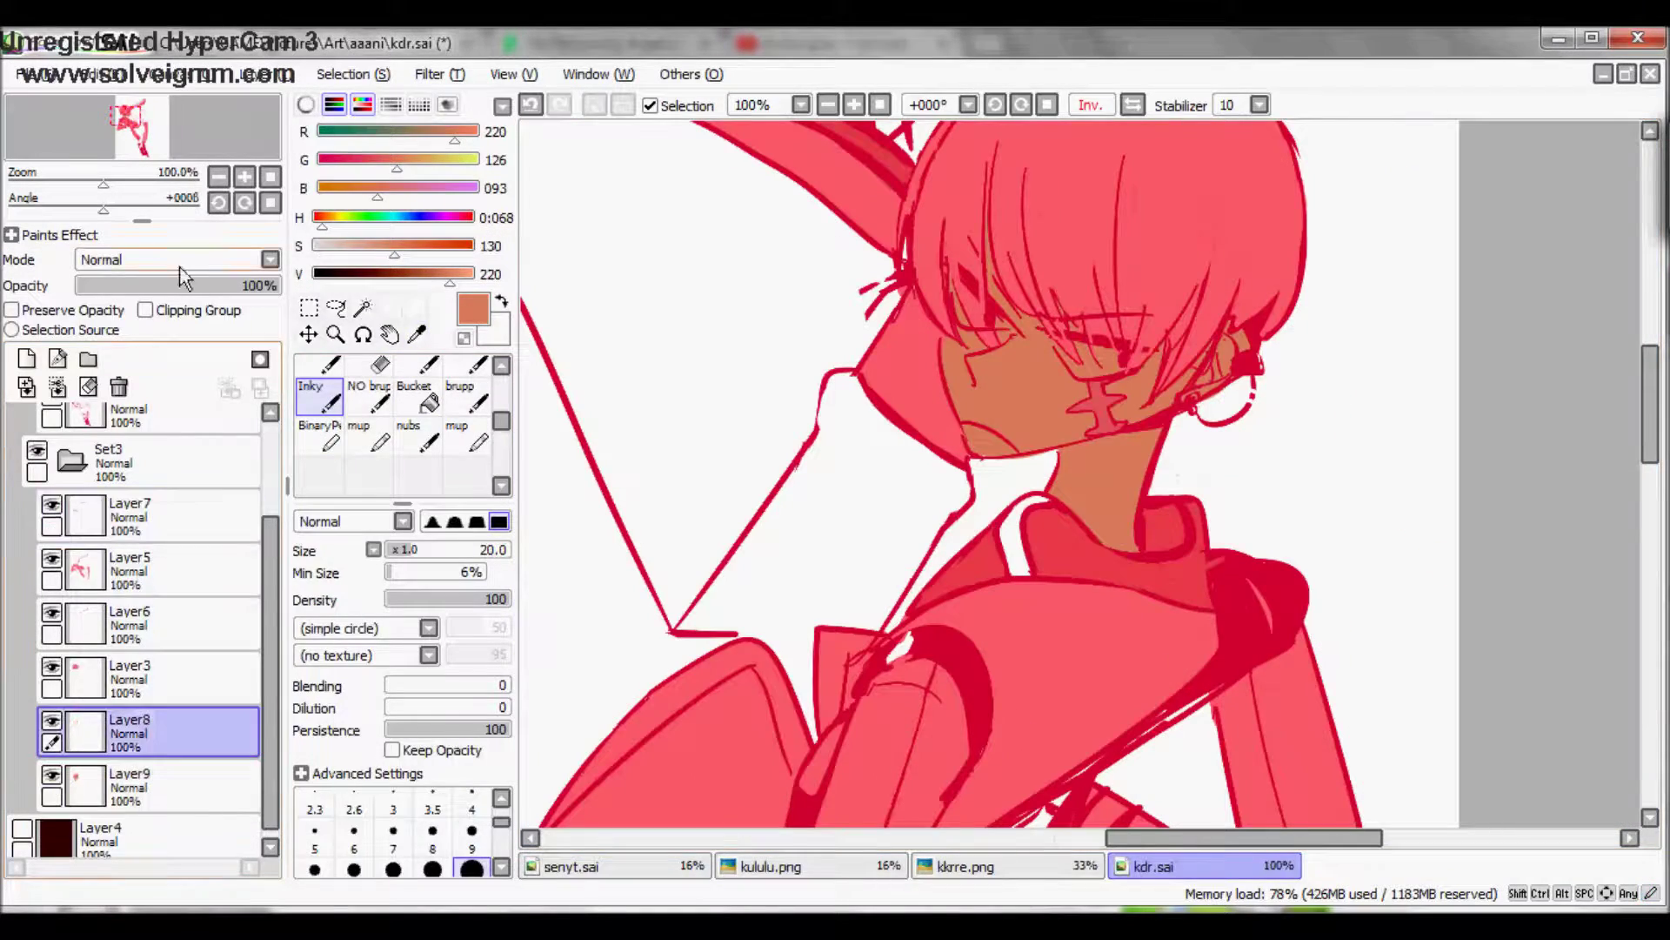
left_click(430, 74)
left_click(482, 108)
left_click_drag(292, 394, 426, 391)
left_click(349, 445)
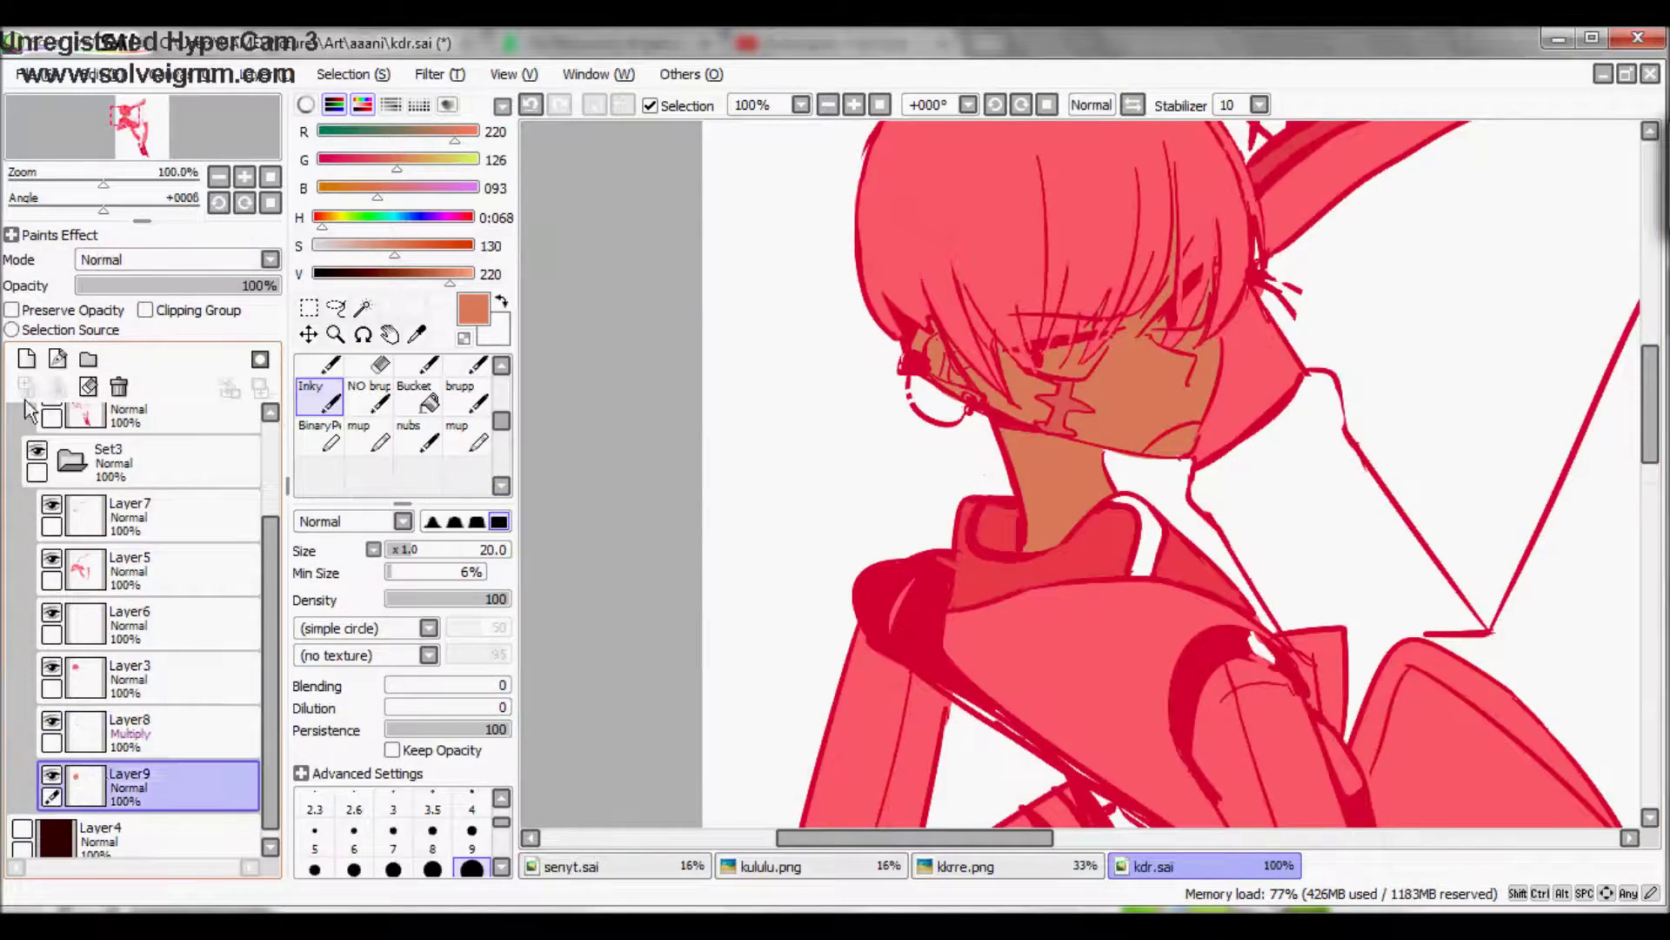
Step: Paint the whites of both eyes on Layer10 above the skin layer, alternating the Inky brush and the eraser
key("e")
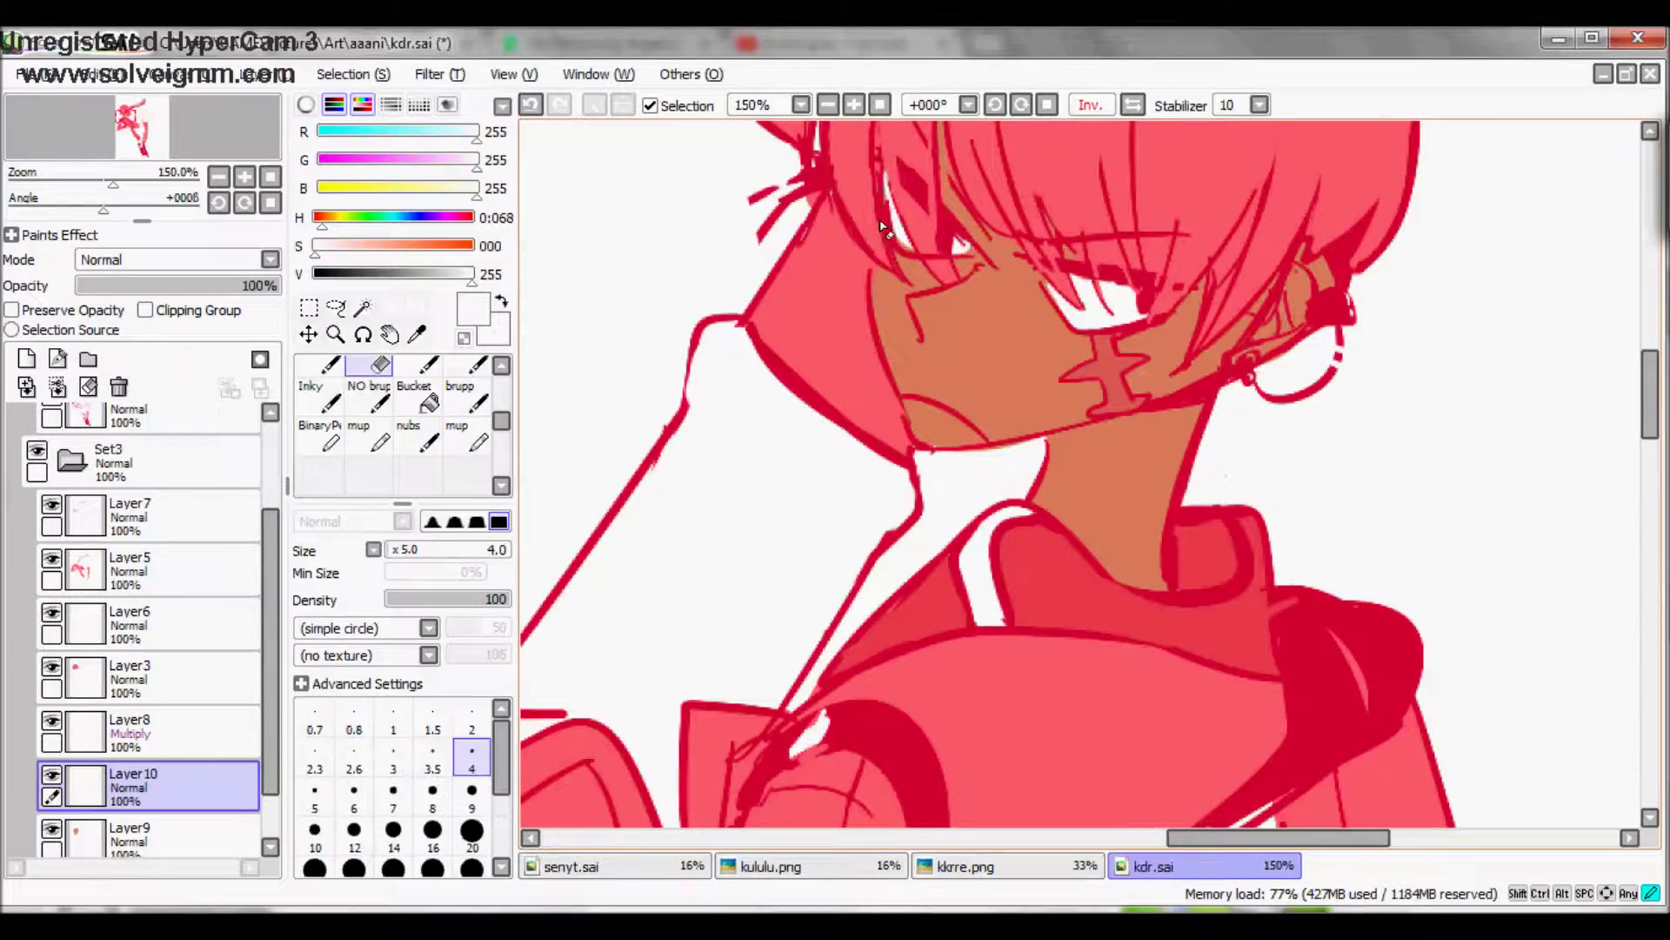
key("h")
key("b")
key("h")
key("e")
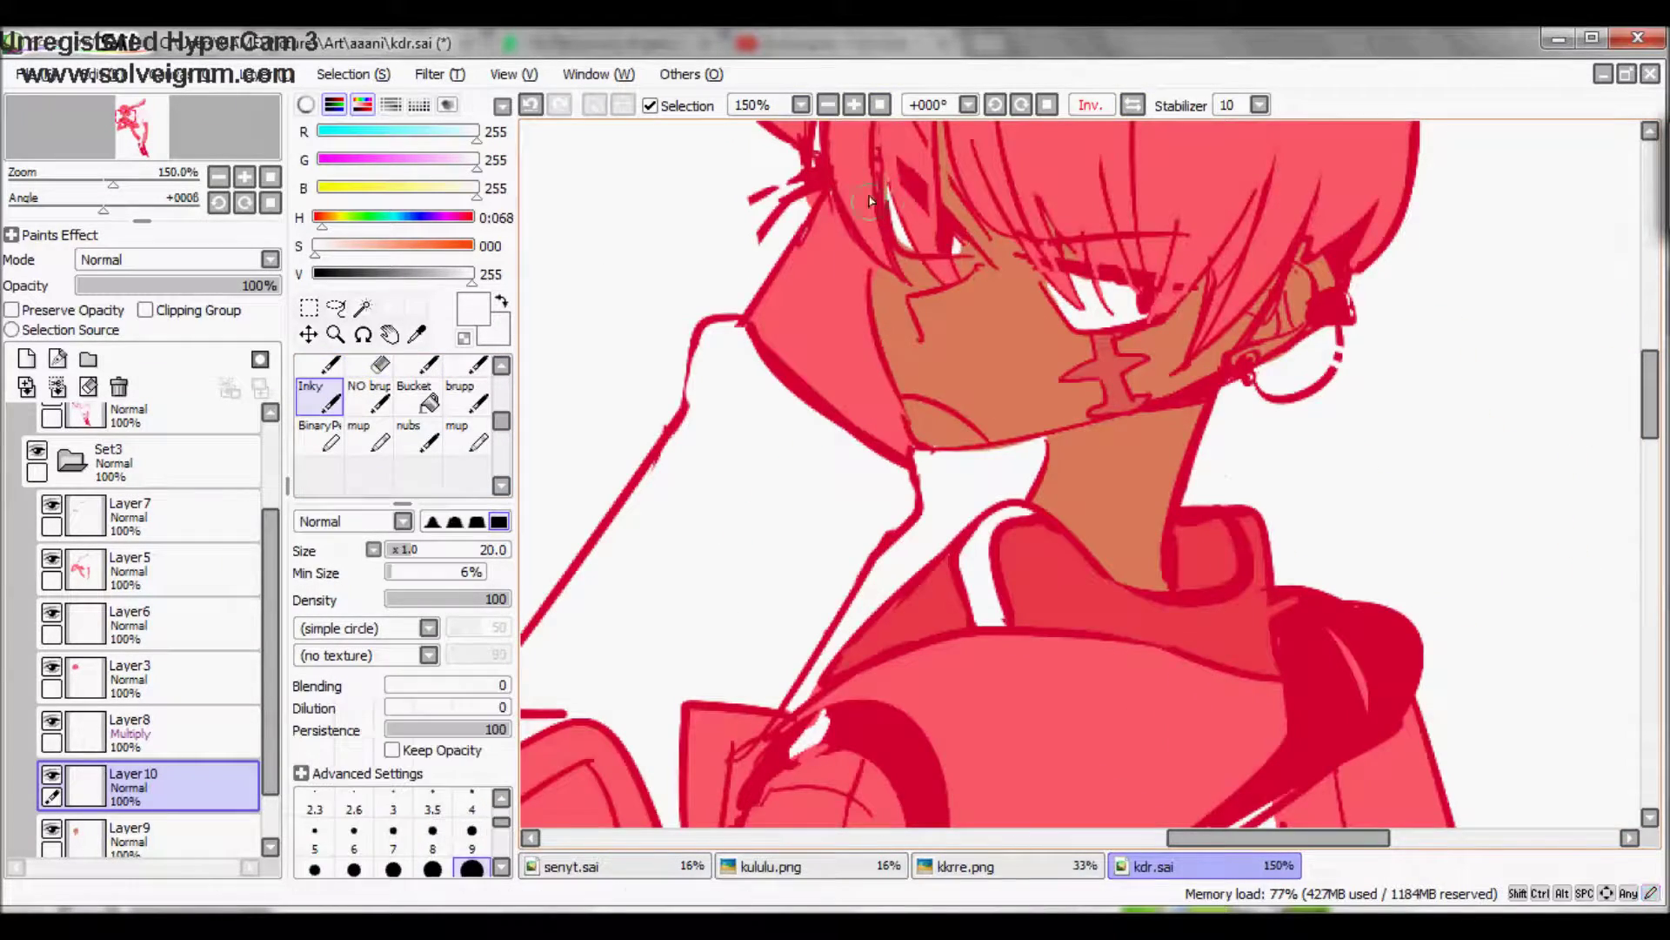
Step: Collapse the Set2 folder and paint the collar stripe and shoulder patch yellow on Layer12 with the size 20 Inky brush
scroll(960, 270, "down", 1)
left_click(148, 570)
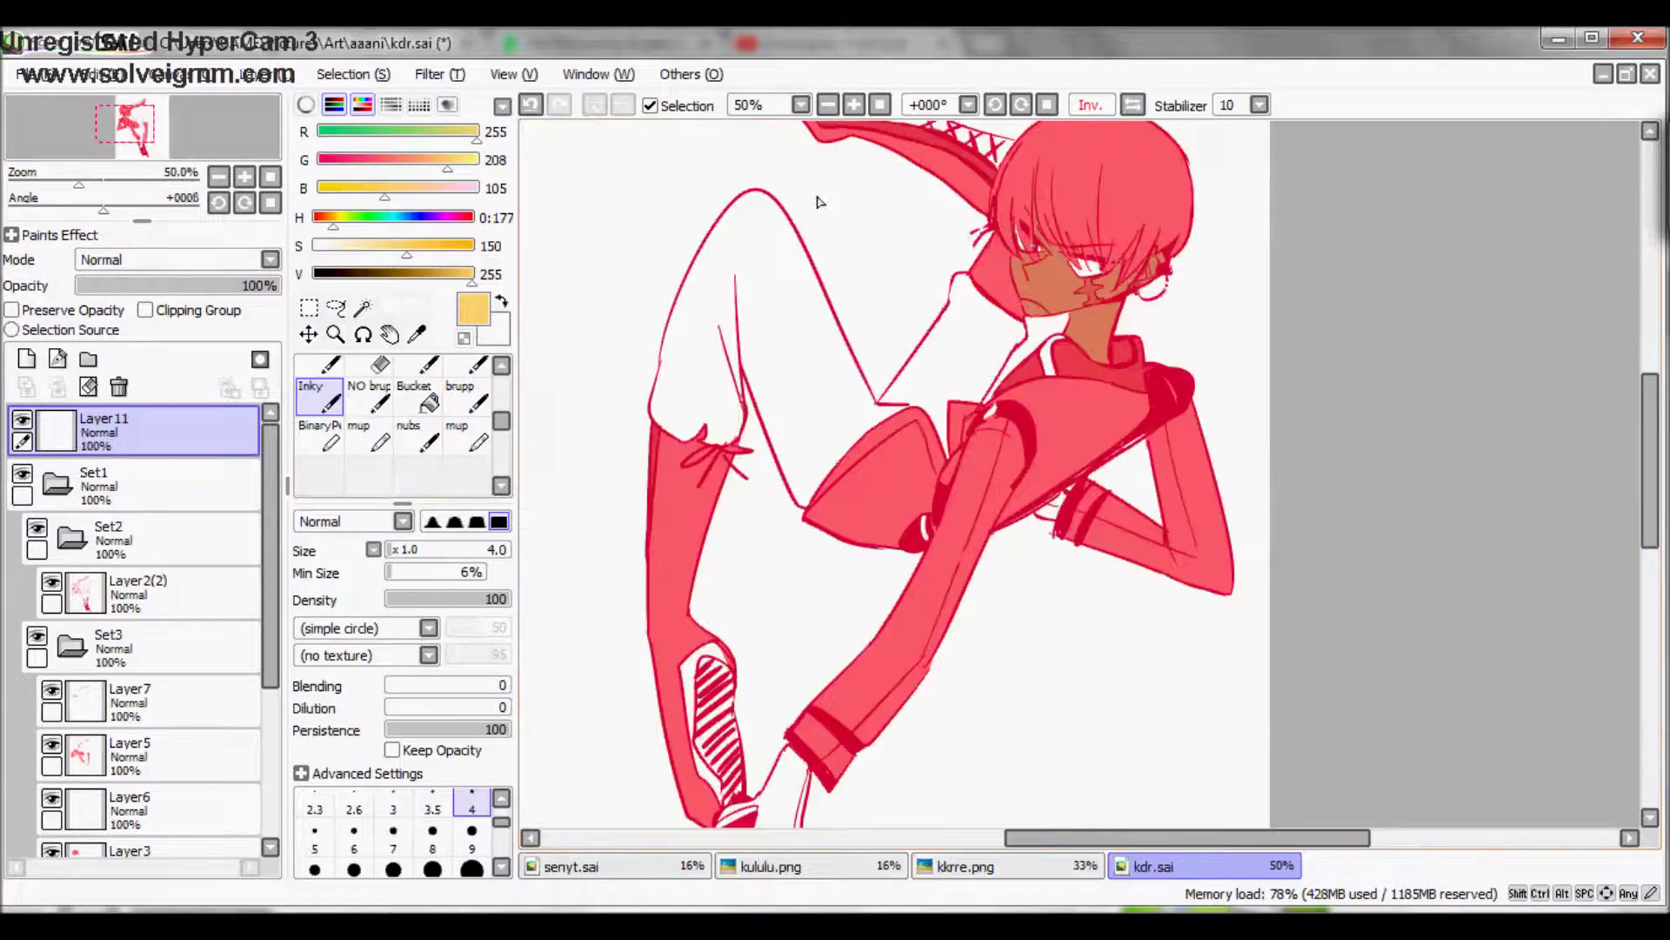
left_click(72, 538)
scroll(139, 609, "down", 1)
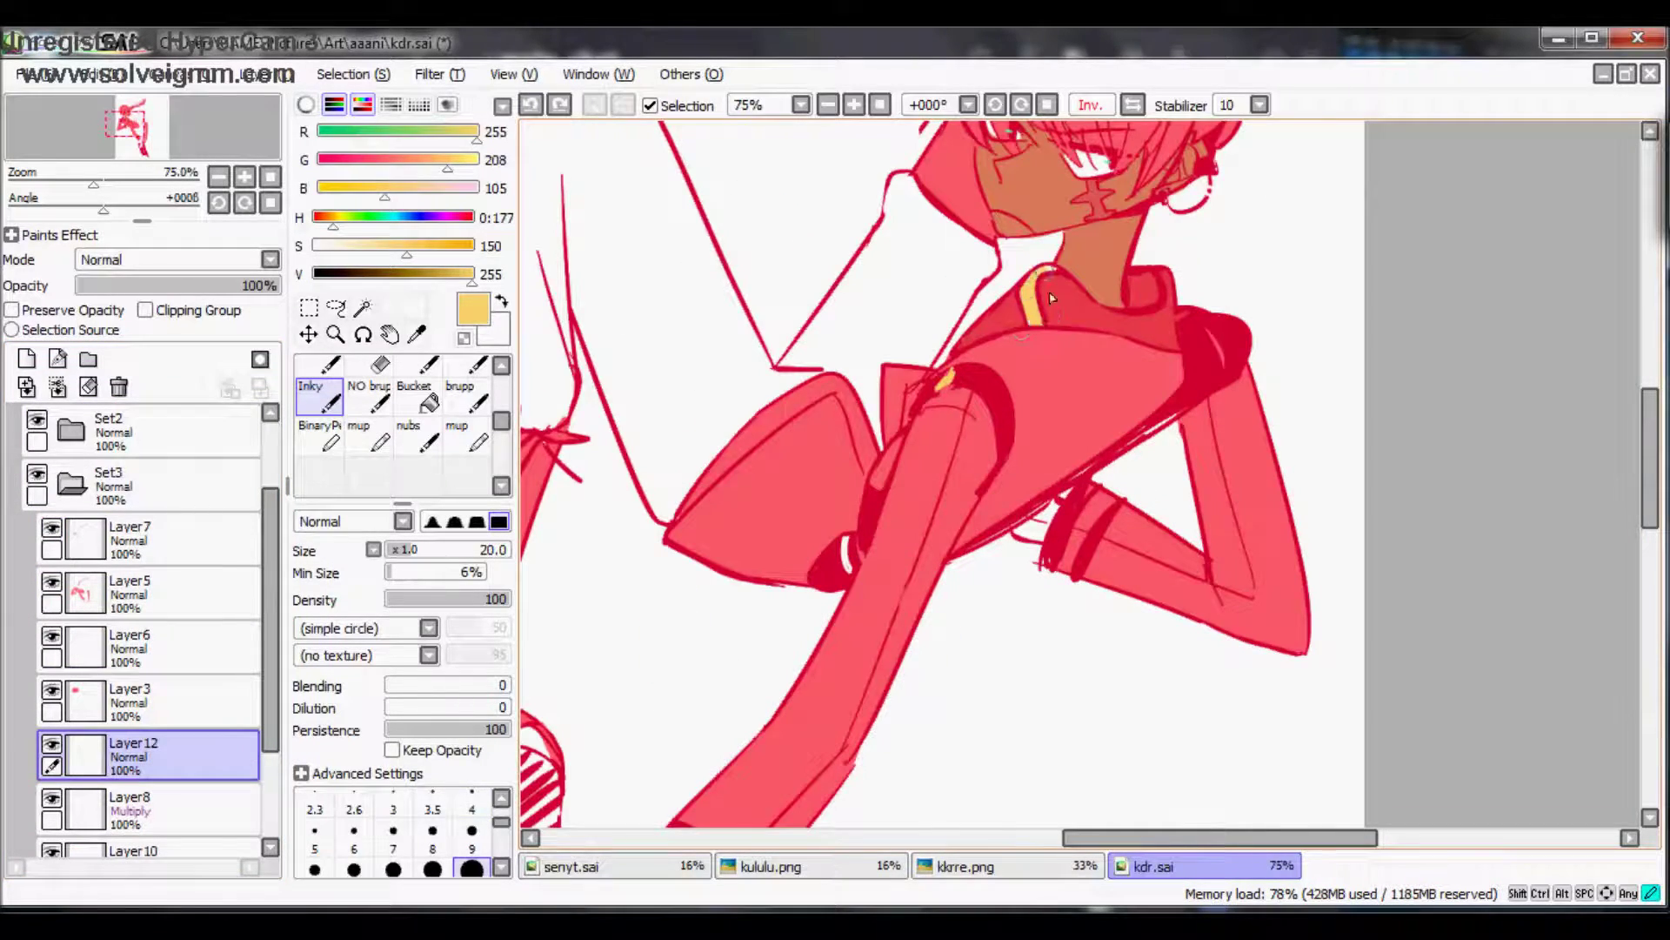
Step: Colour the laced panel of the raised boot and the striped panel of the lower boot yellow with the Bucket and Inky brush
scroll(1051, 298, "down", 3)
left_click(429, 396)
left_click(320, 396)
key("e")
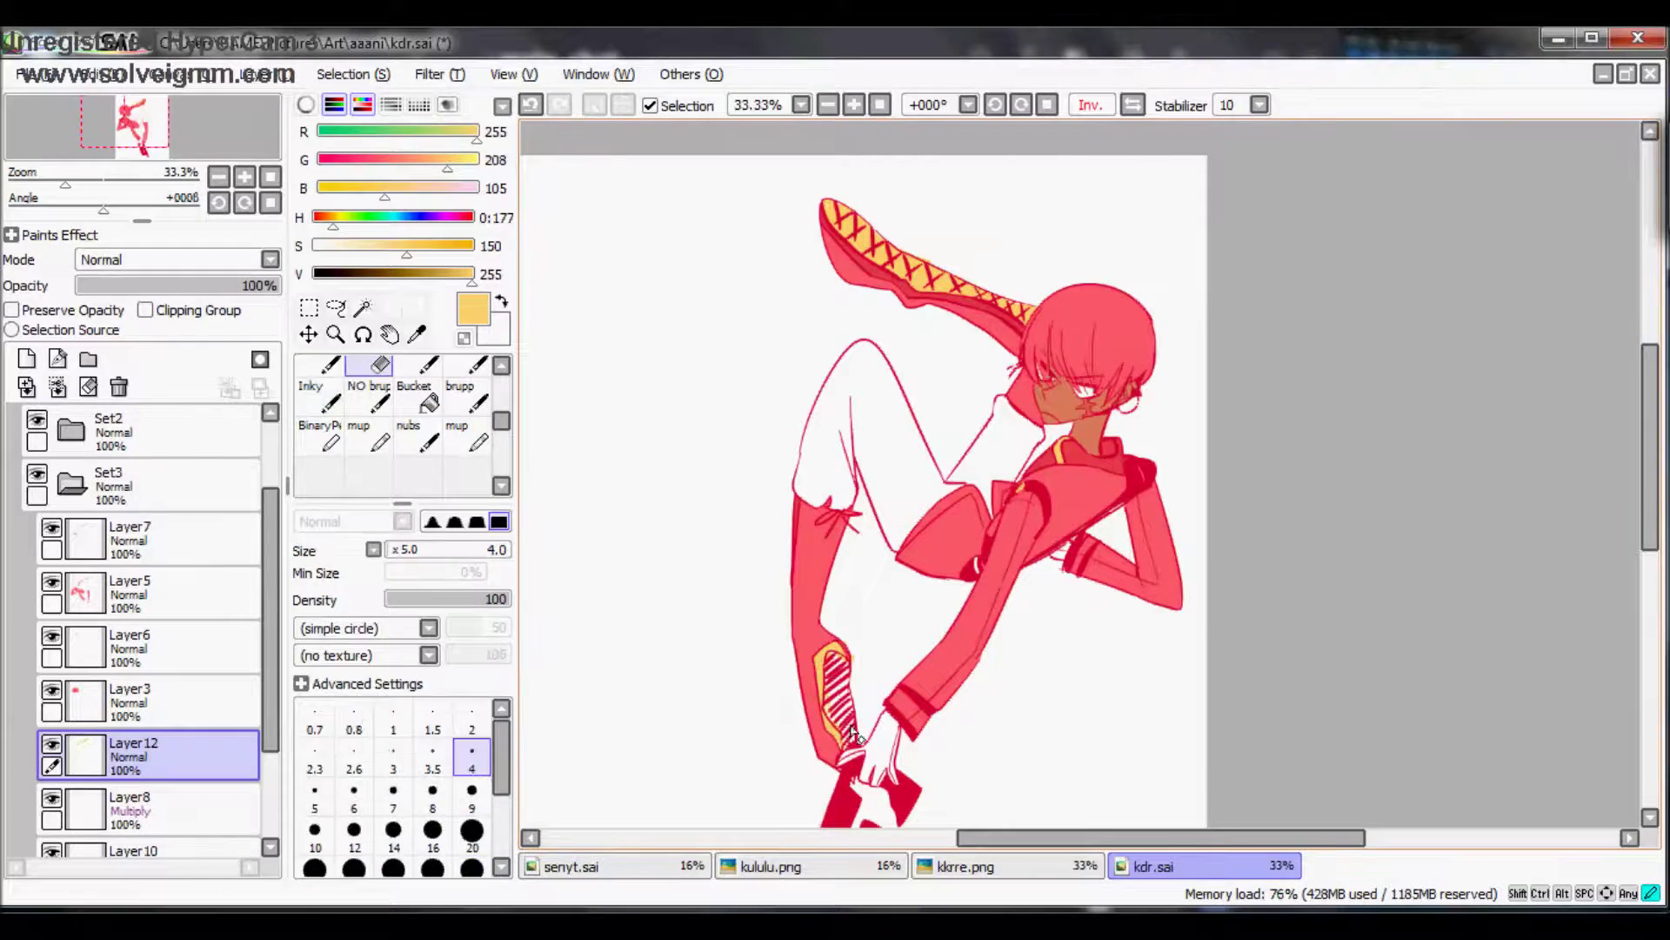
scroll(838, 655, "up", 3)
key("n")
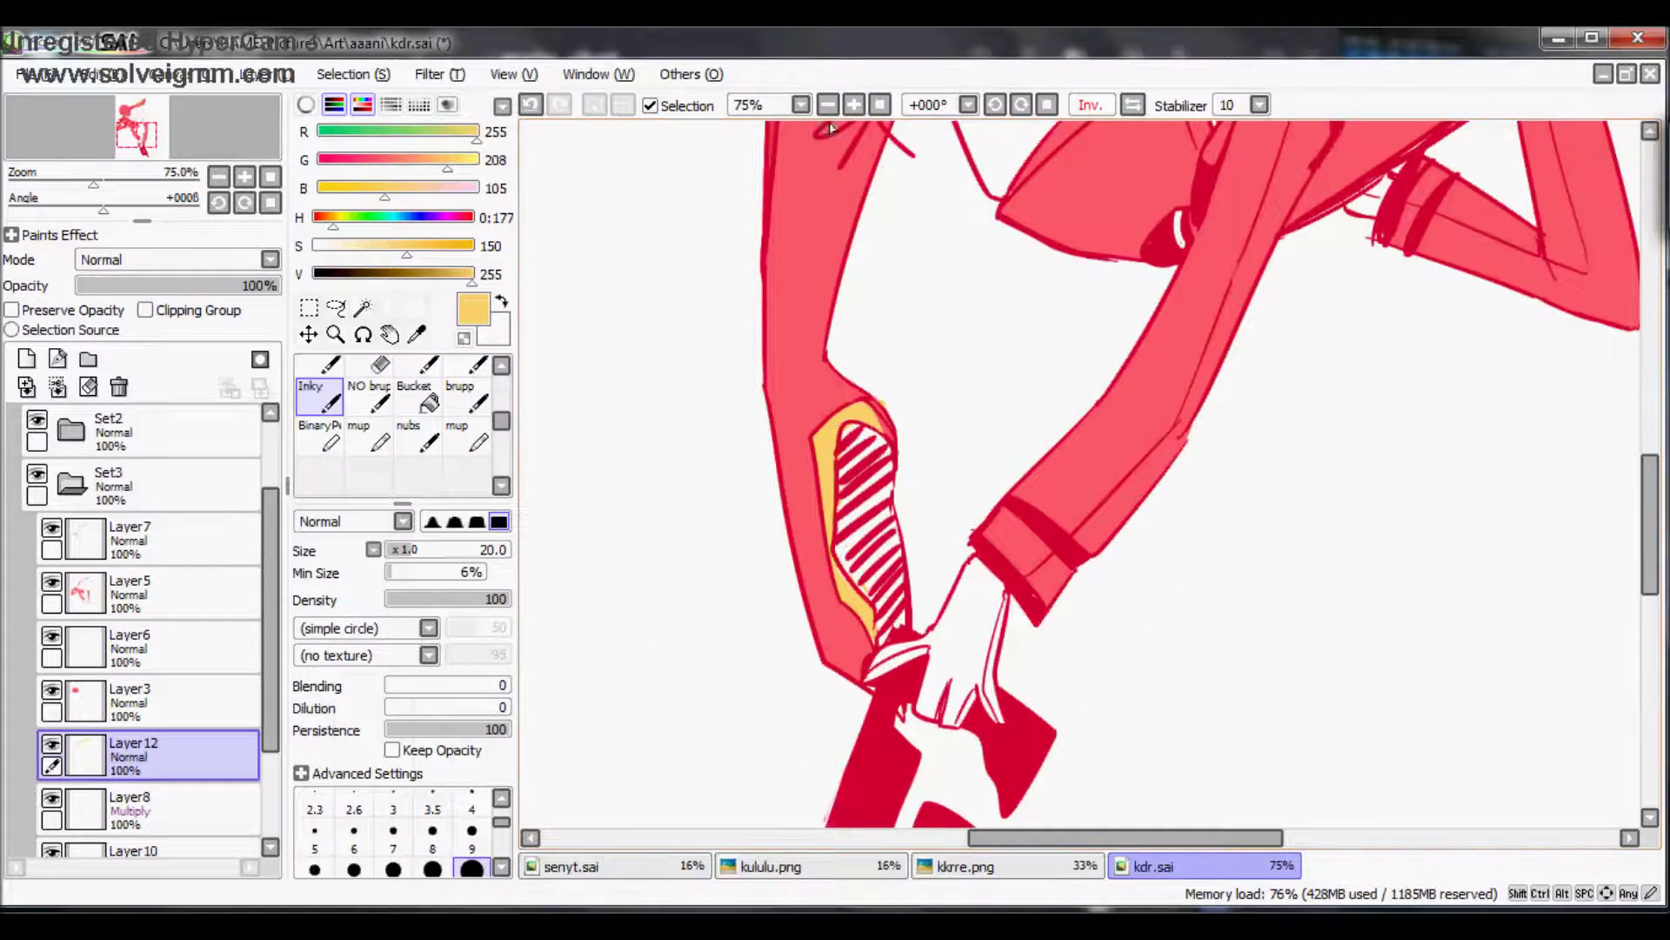
scroll(768, 613, "up", 1)
scroll(857, 691, "down", 3)
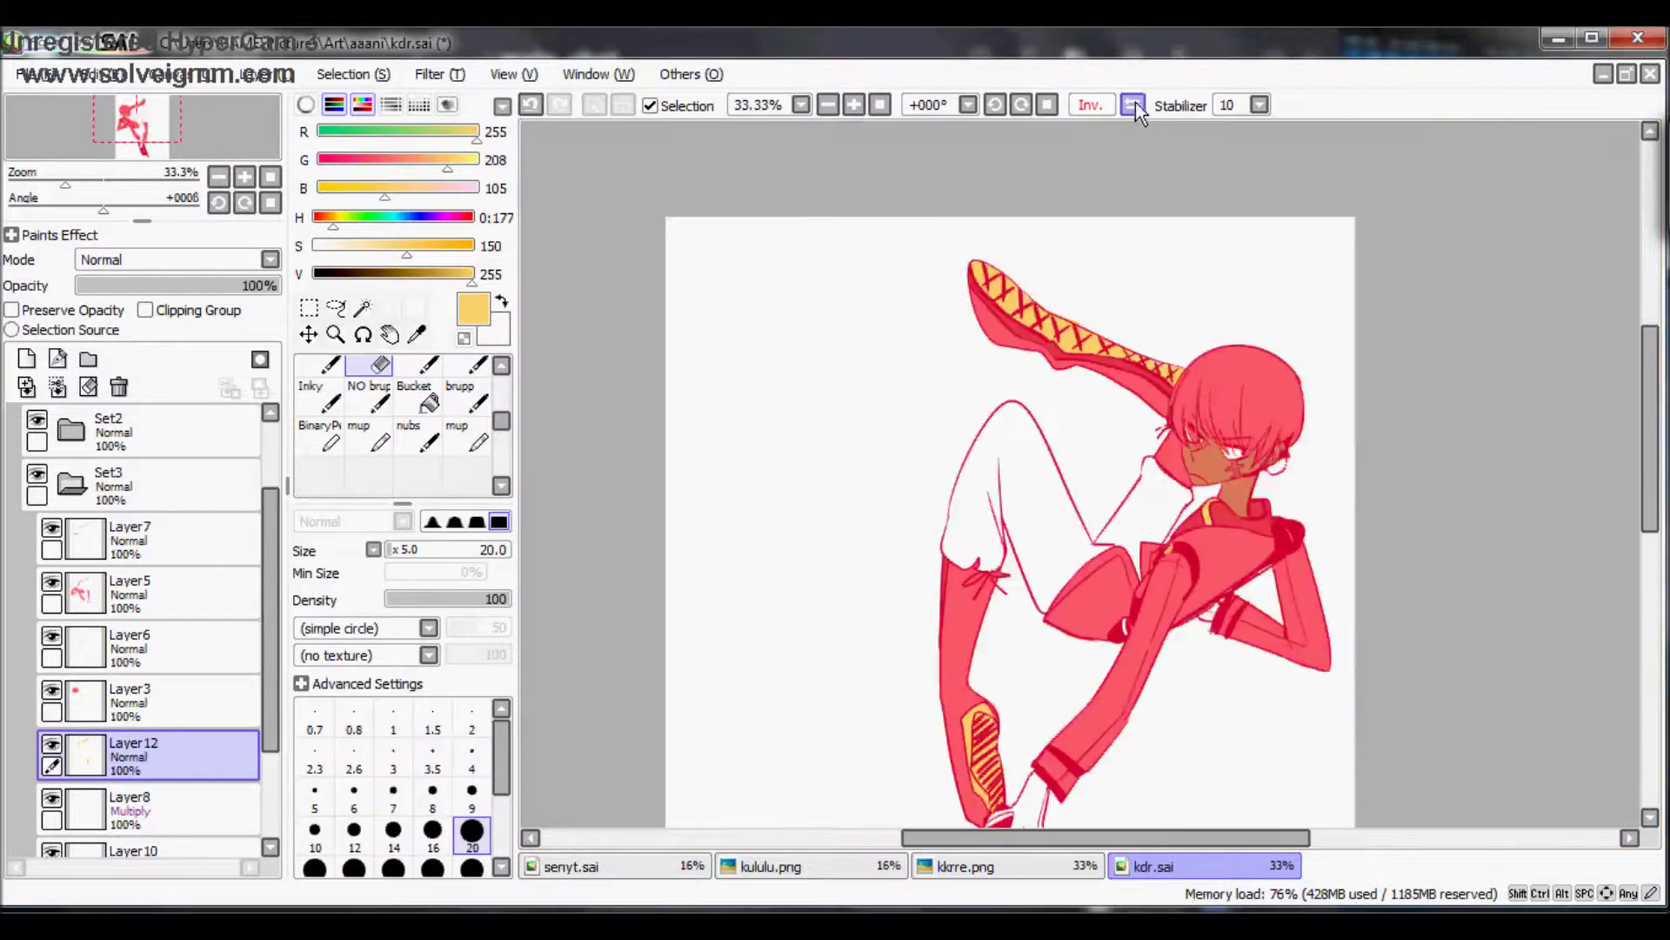
Step: Add yellow to the earring hoop and small green accents to both eyes with the Inky brush at size 9
scroll(726, 446, "up", 3)
key("[")
left_click(860, 104)
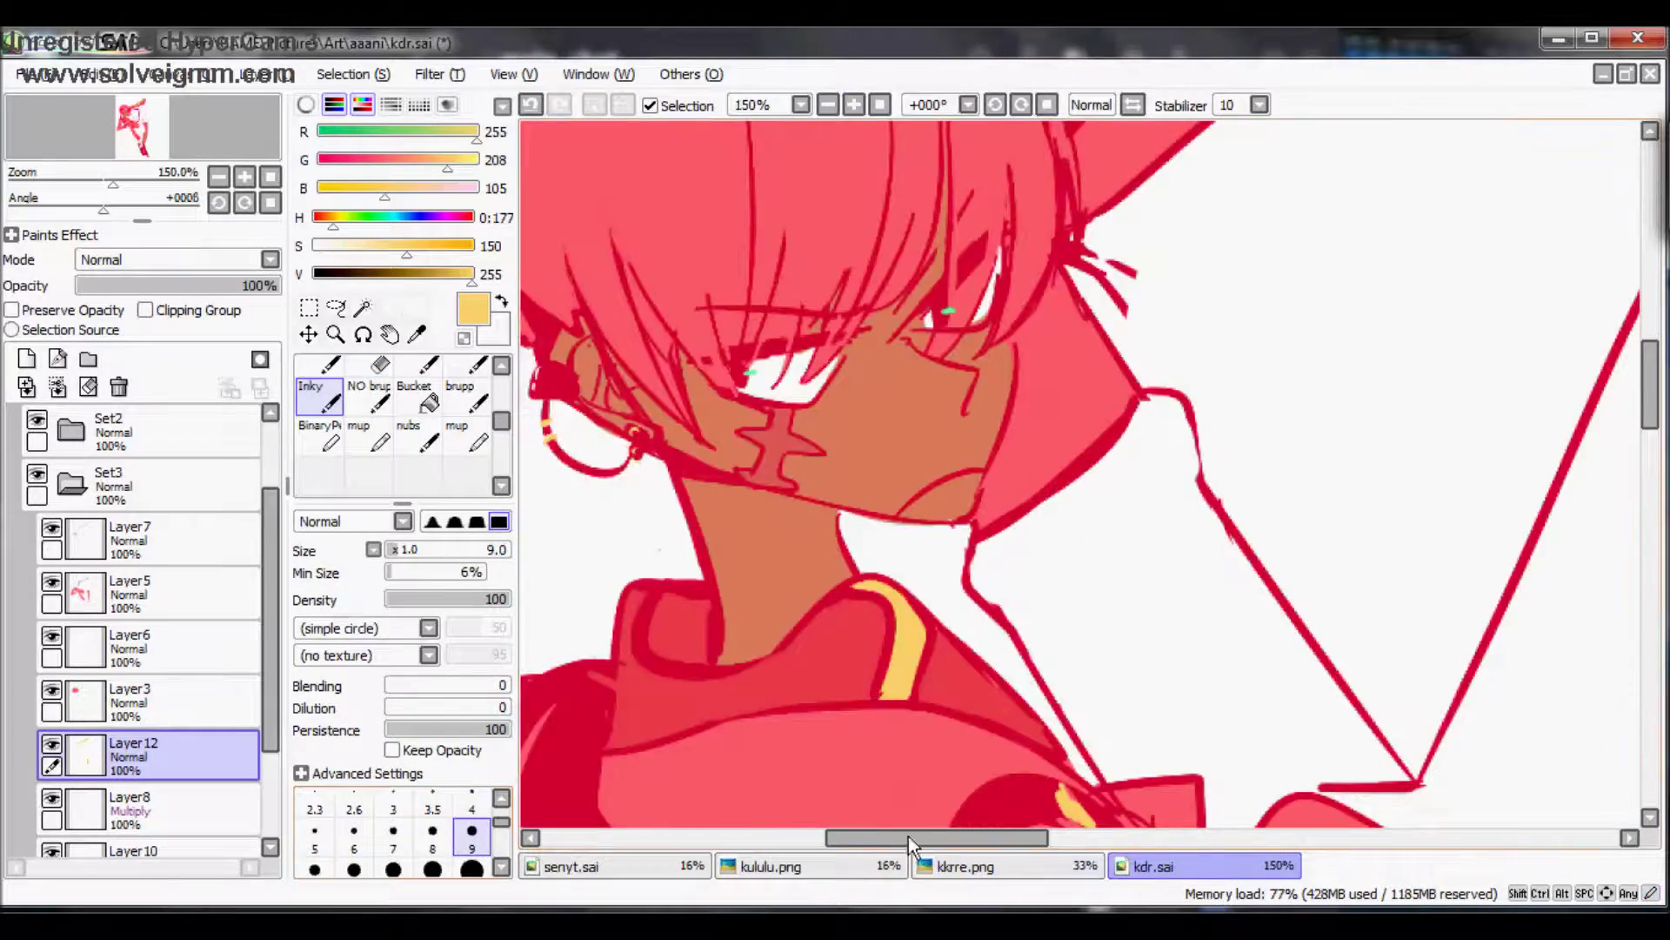
Step: Select the whole figure by inverting a Magic Wand selection of Set1's background, and fill it cream on Layer14 below Set1
left_click(829, 104)
left_click(828, 105)
key("w")
left_click(828, 104)
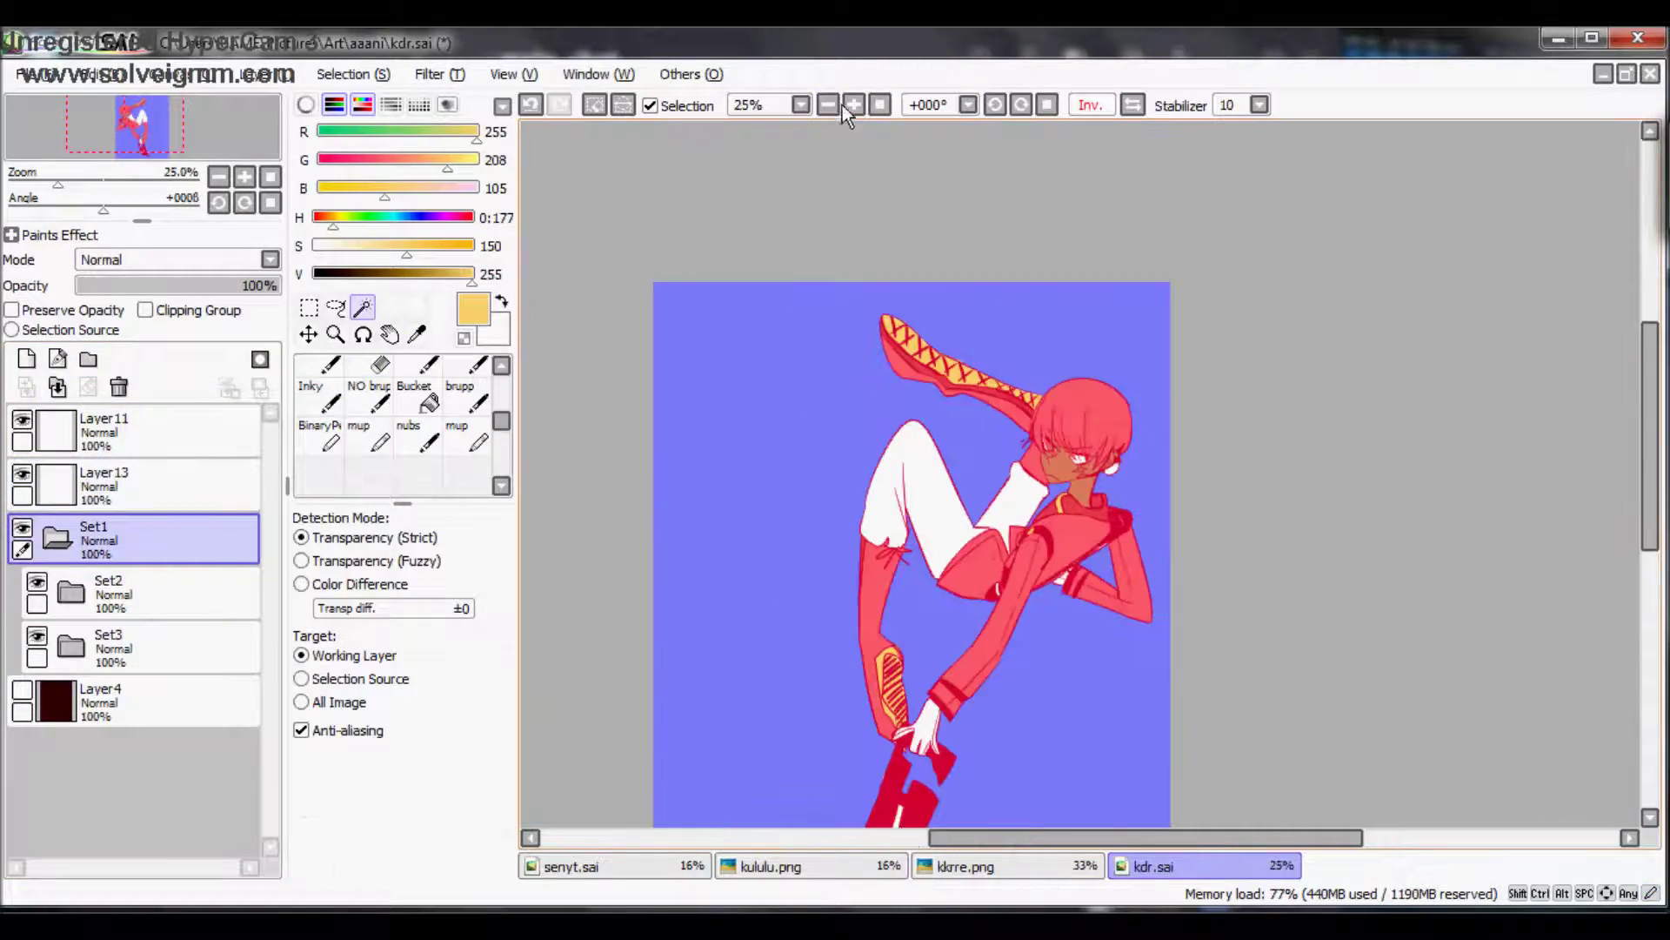
left_click(27, 358)
left_click(428, 395)
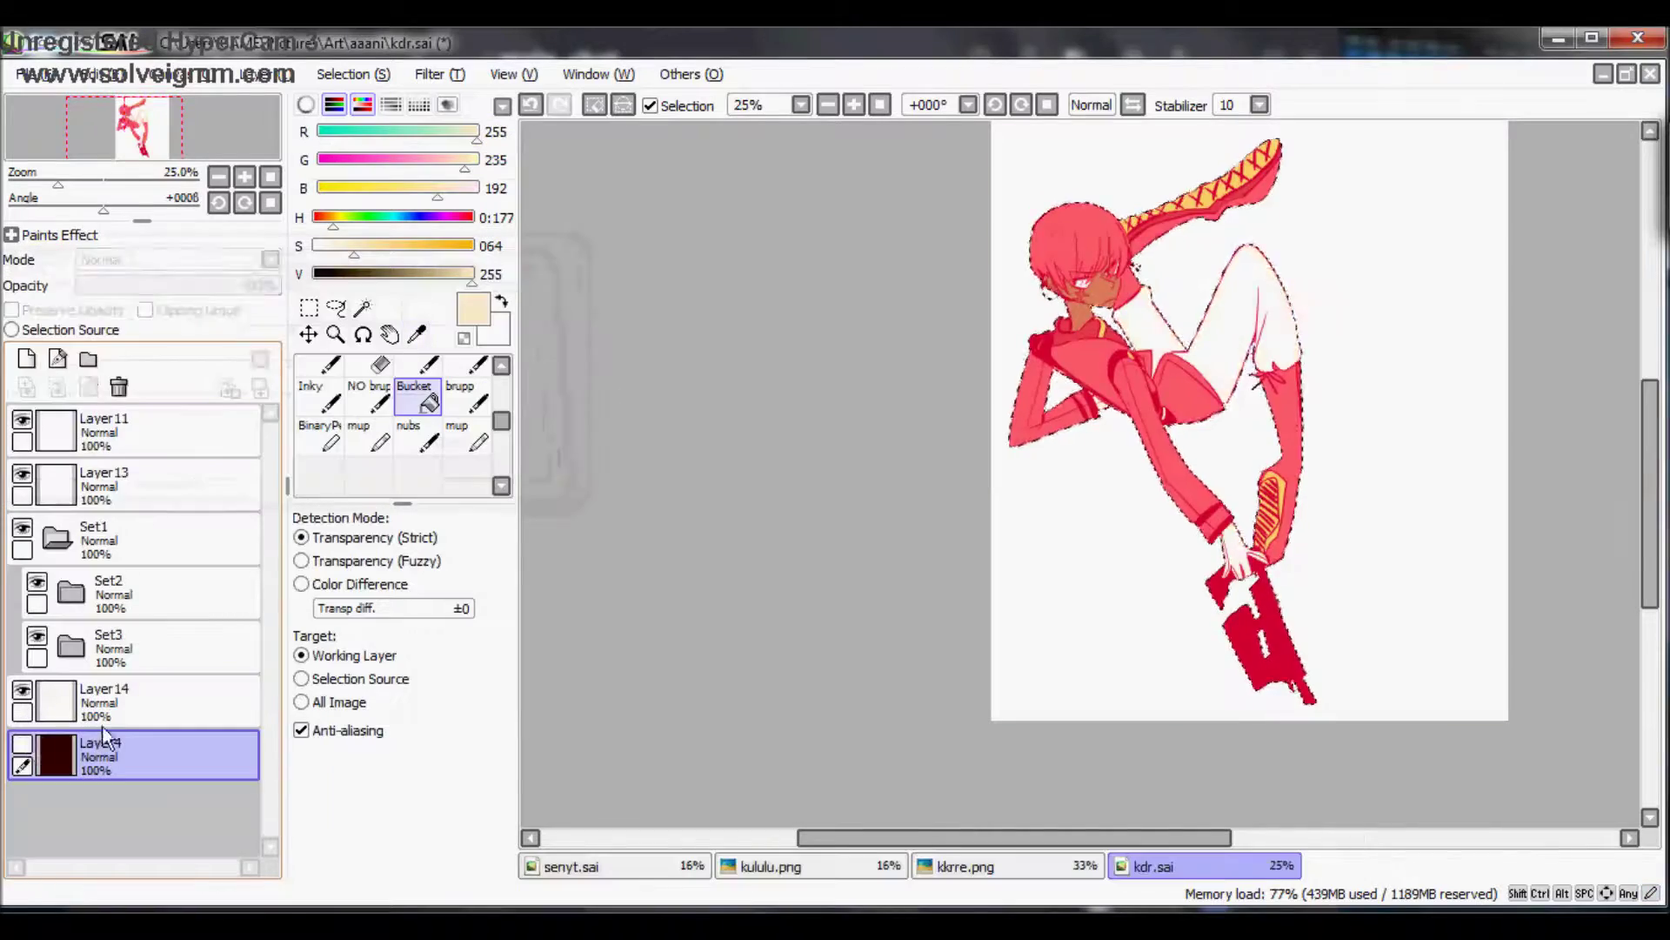
Step: Show the dark Layer4 background and recolour the shading strokes on Layer13 violet with Hue and Saturation
left_click(23, 743)
left_click(319, 396)
left_click(130, 482)
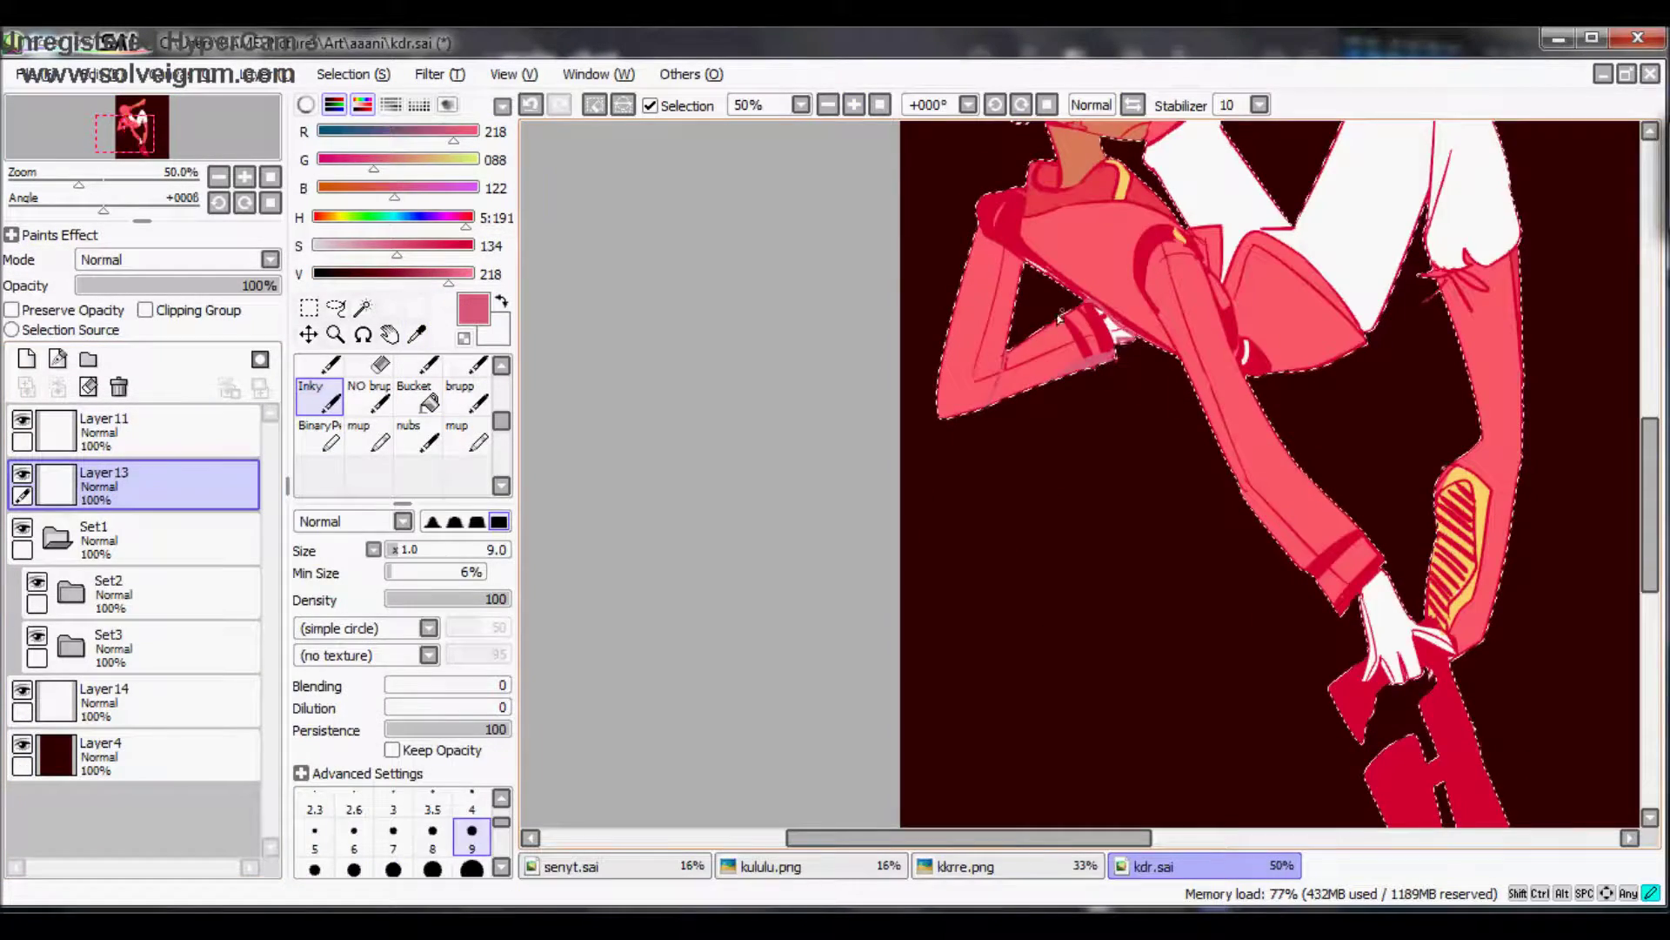
left_click(429, 74)
left_click(444, 102)
left_click(344, 443)
Step: Outline the shadow on the jacket's underside in violet and fill the shadows at the hip and the lower wrist with the Bucket
left_click(1132, 105)
left_click_drag(1016, 287, 1144, 232)
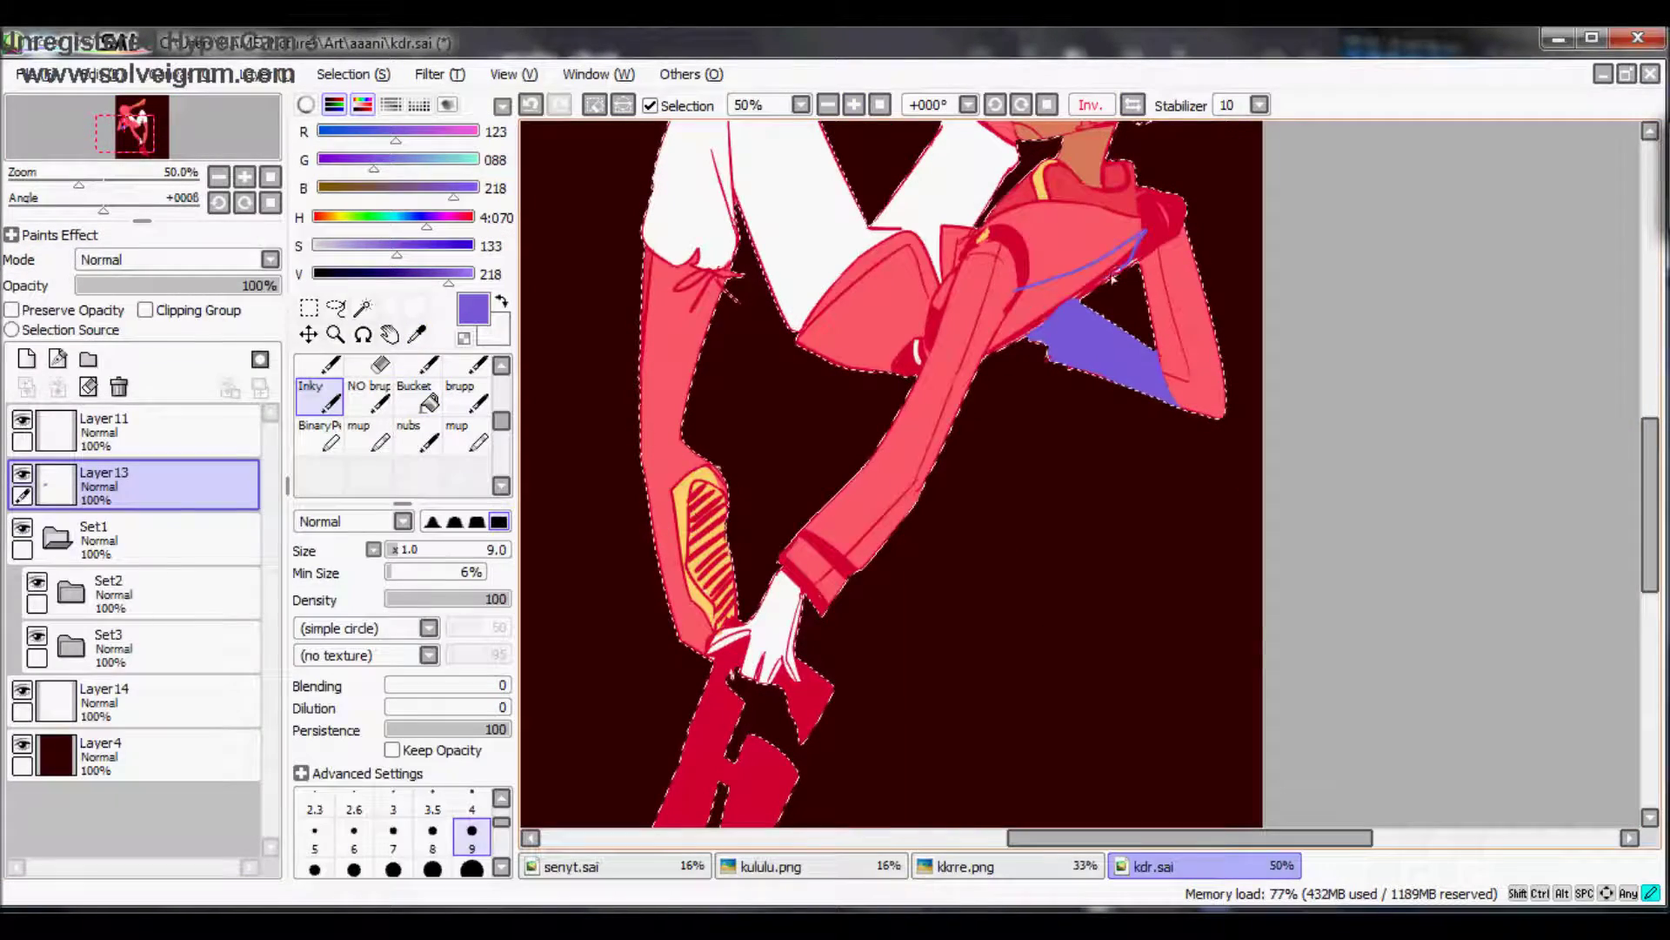
left_click(428, 396)
left_click(909, 348)
left_click(320, 396)
scroll(870, 229, "up", 1)
left_click(428, 396)
left_click(630, 641)
left_click(319, 395)
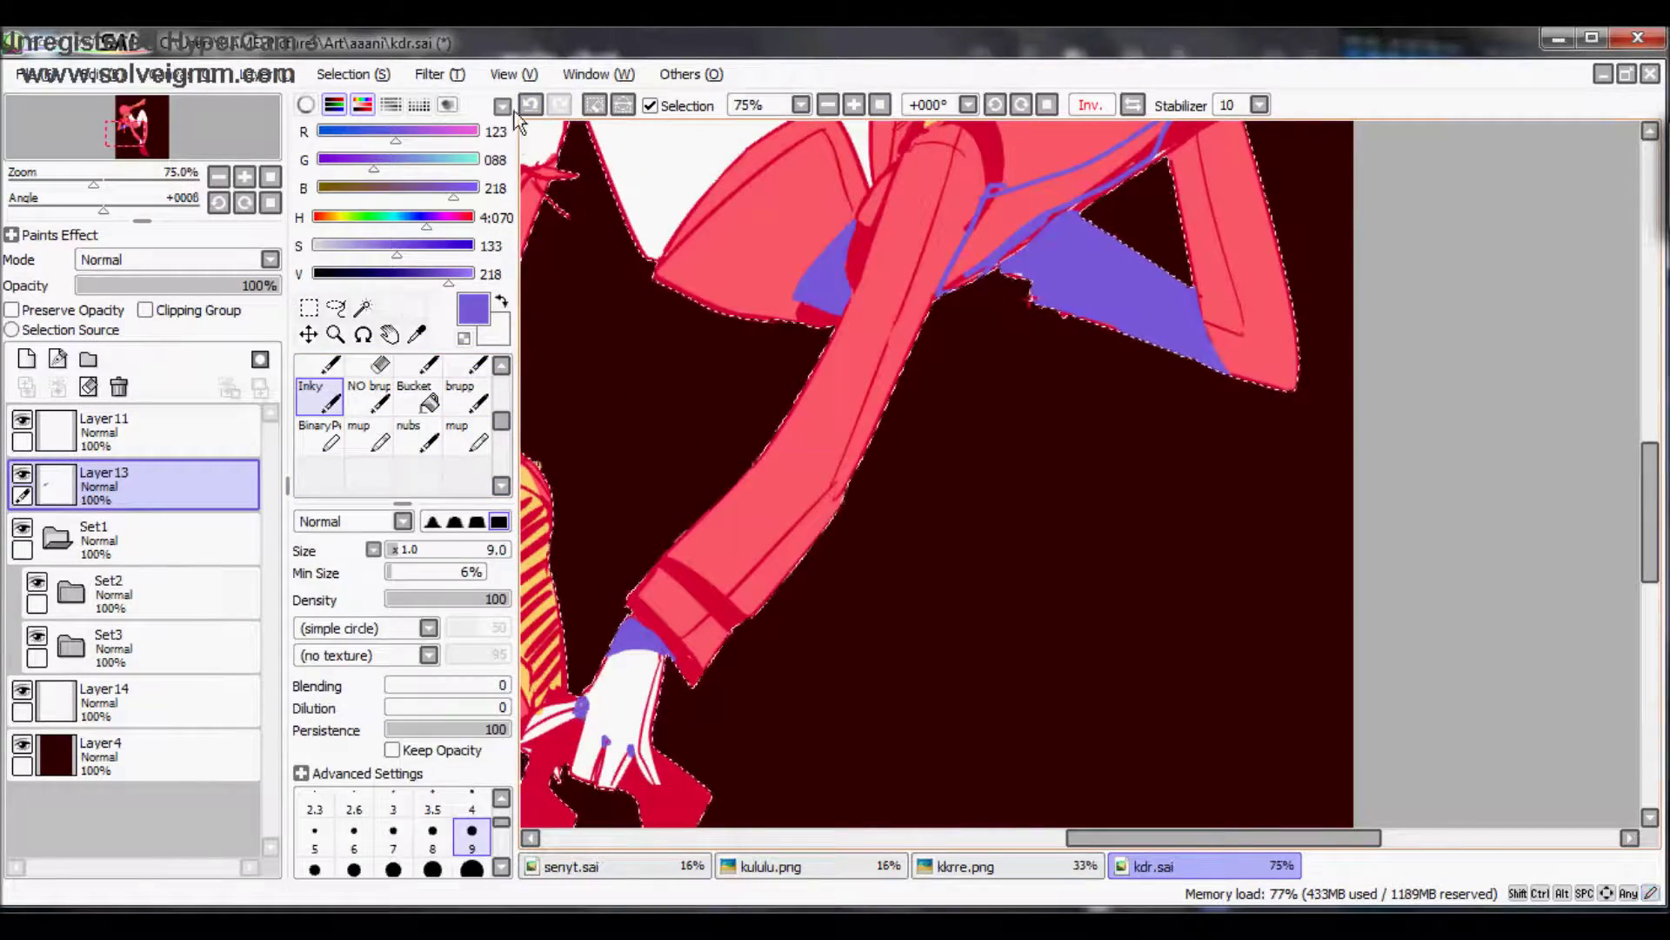
Step: Outline the far thigh and the near thigh's hip edge in violet, then fill both shadow areas with the Bucket
scroll(936, 474, "down", 1)
scroll(936, 348, "up", 1)
left_click(428, 396)
left_click(654, 600)
left_click(319, 396)
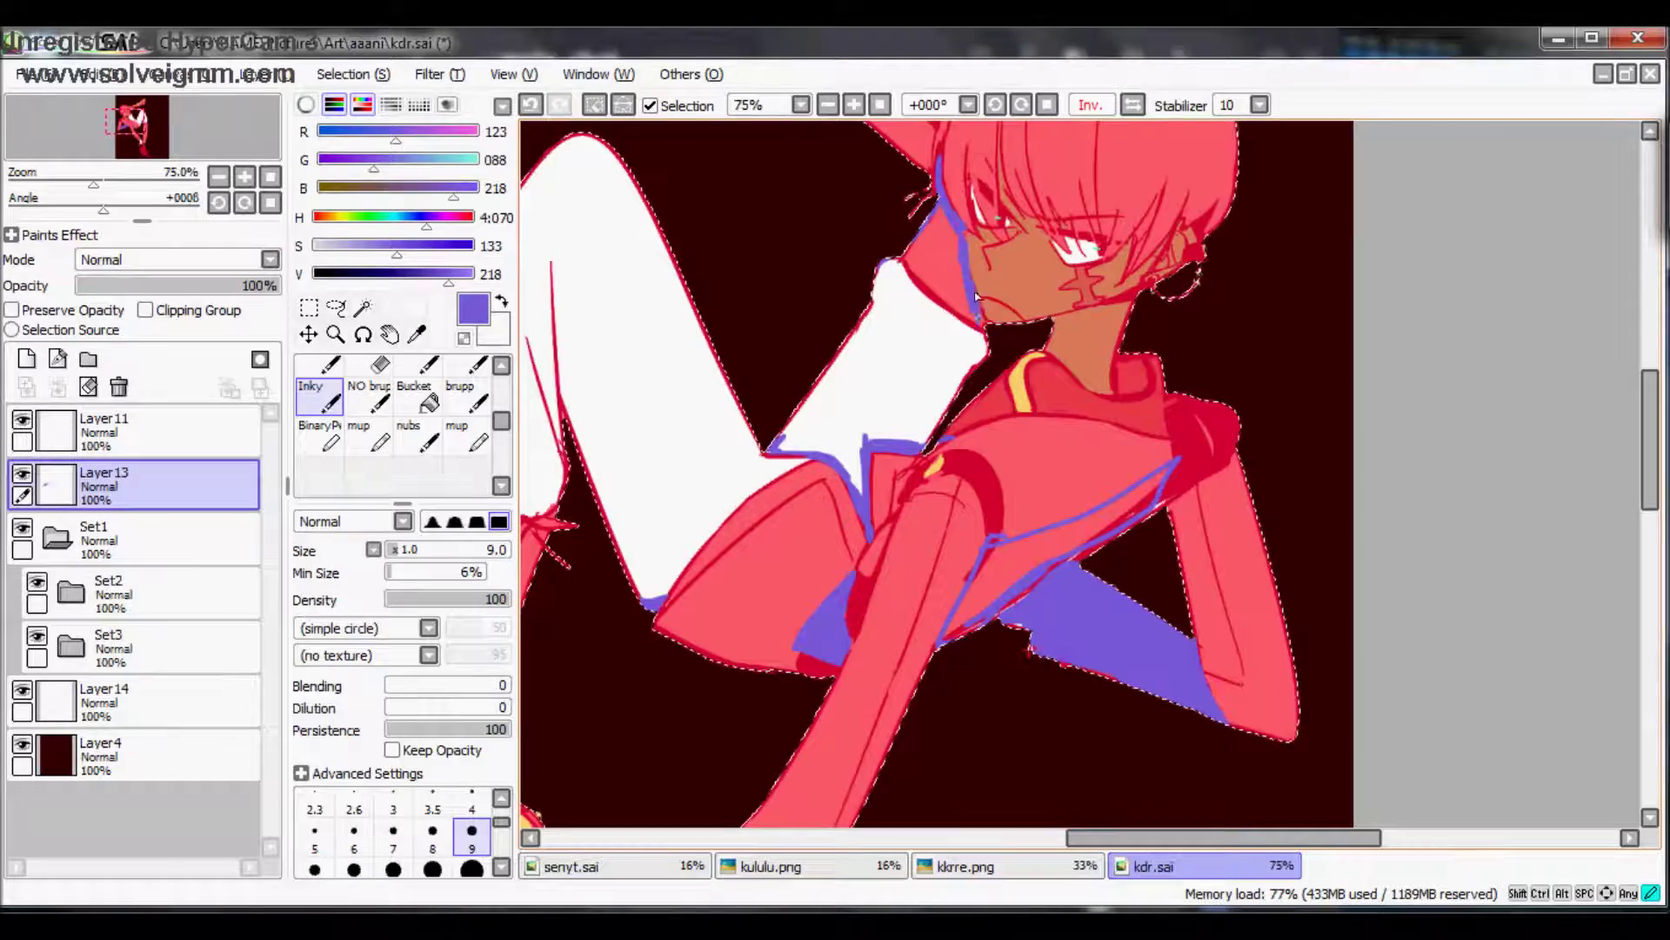
scroll(950, 222, "down", 1)
left_click(428, 396)
left_click(787, 452)
left_click(319, 396)
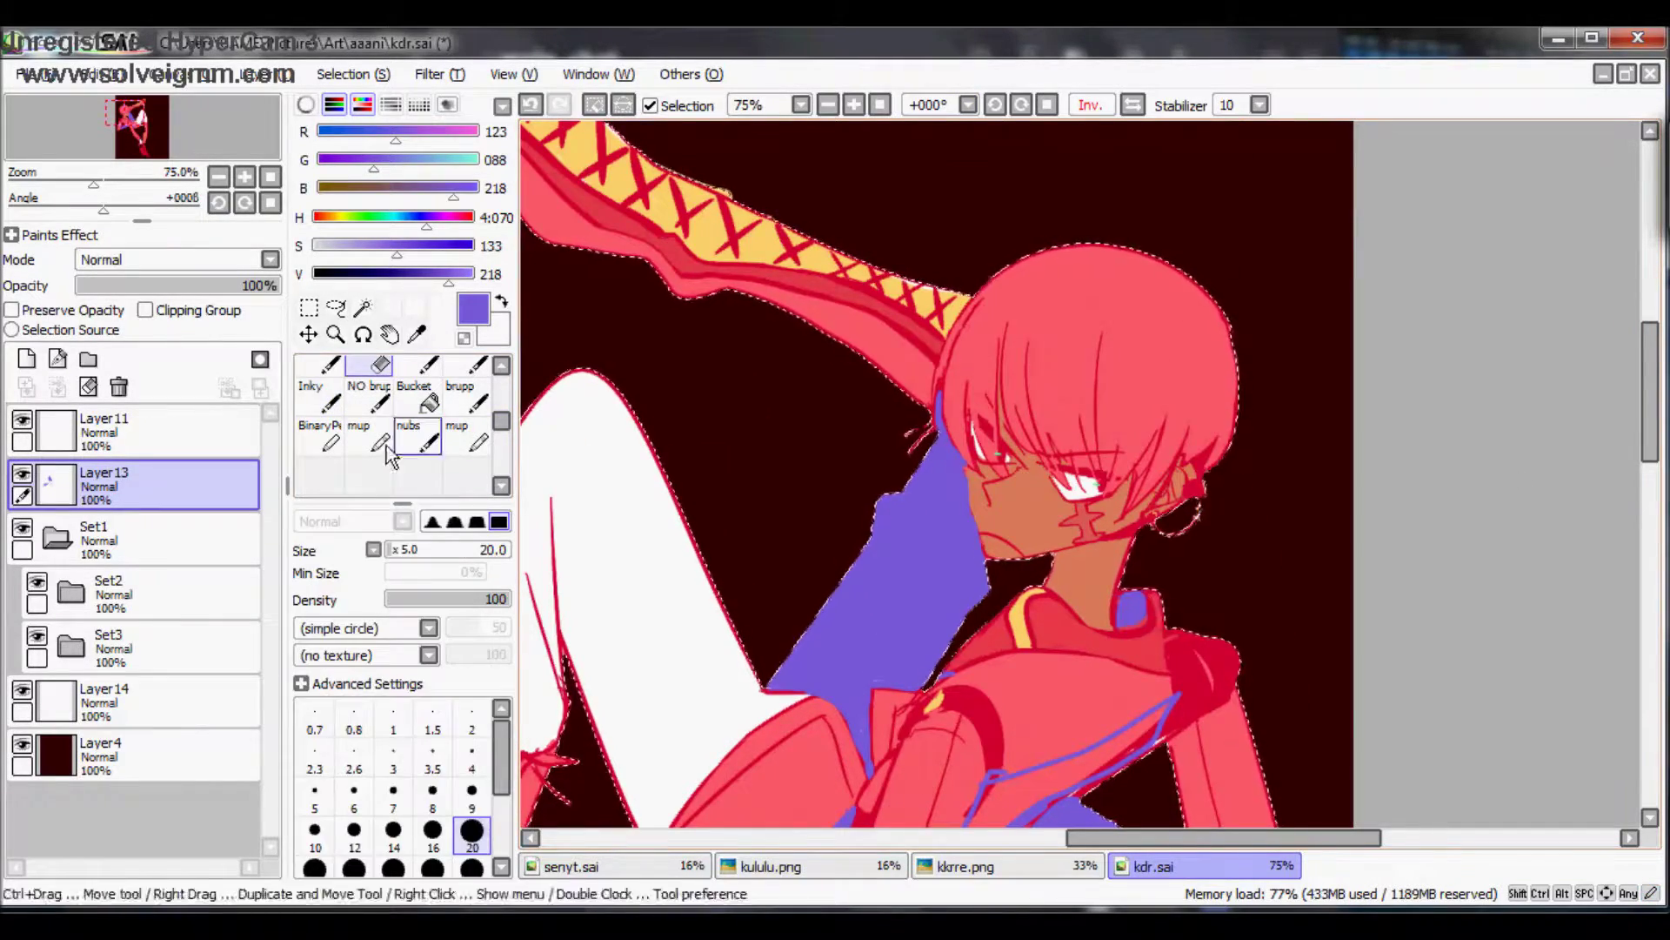
Step: Extend the violet shadow beside the hair and fill the raised boot with it
scroll(981, 440, "up", 1)
scroll(982, 440, "up", 1)
left_click(429, 396)
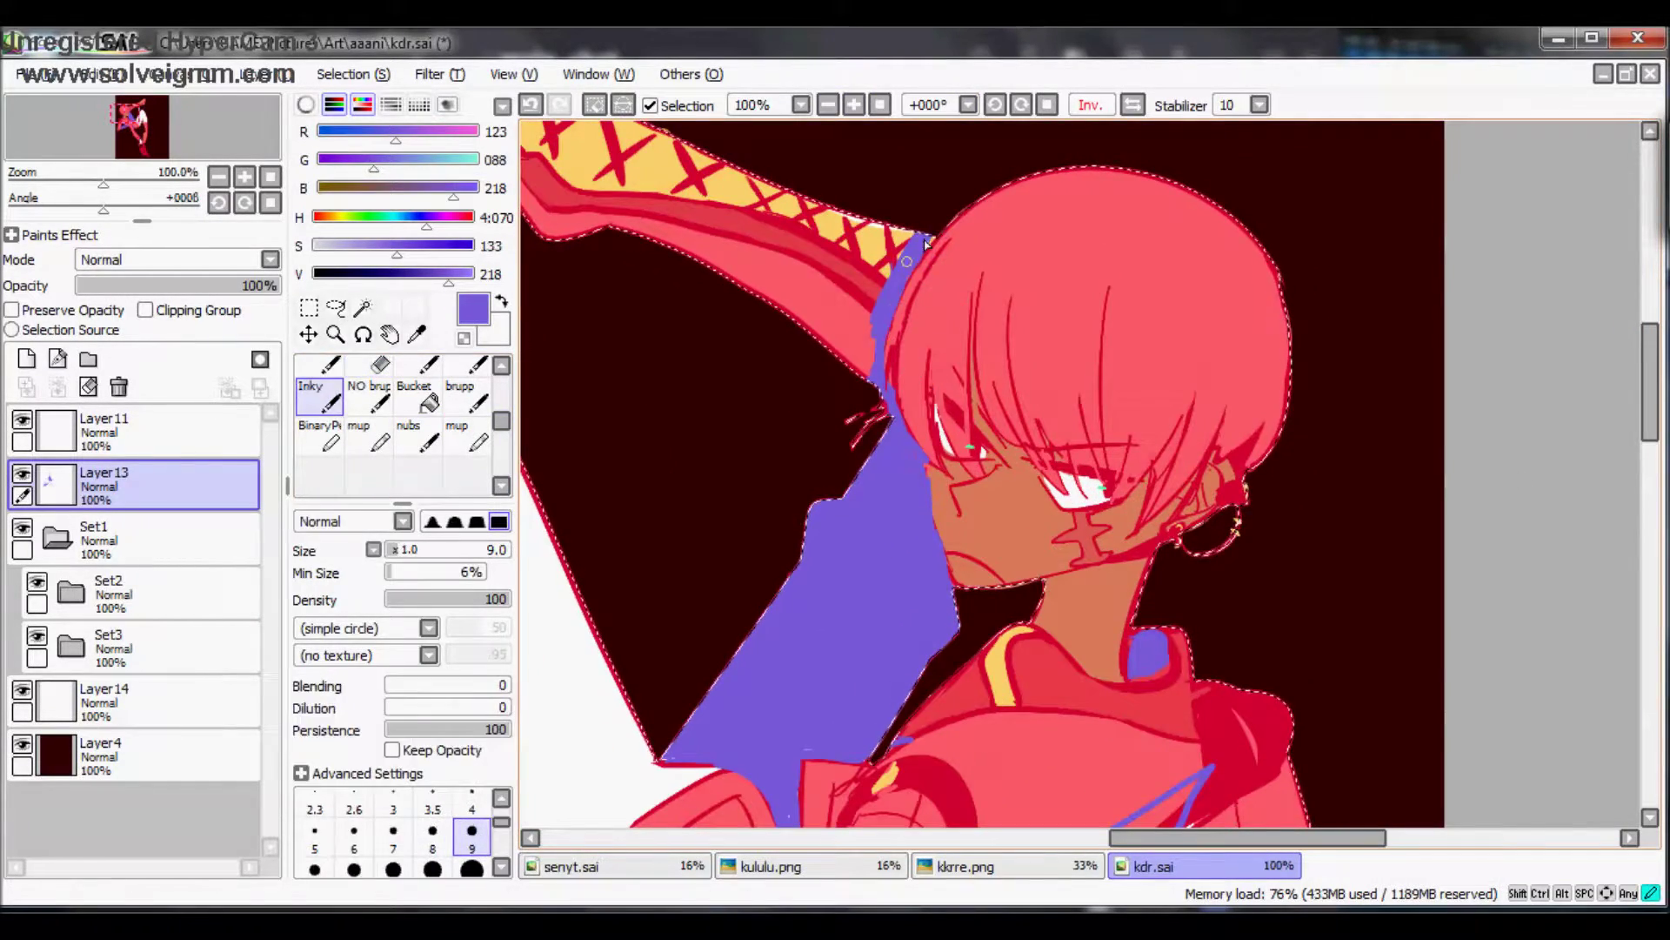
left_click(713, 188)
left_click(828, 106)
key("e")
left_click(853, 106)
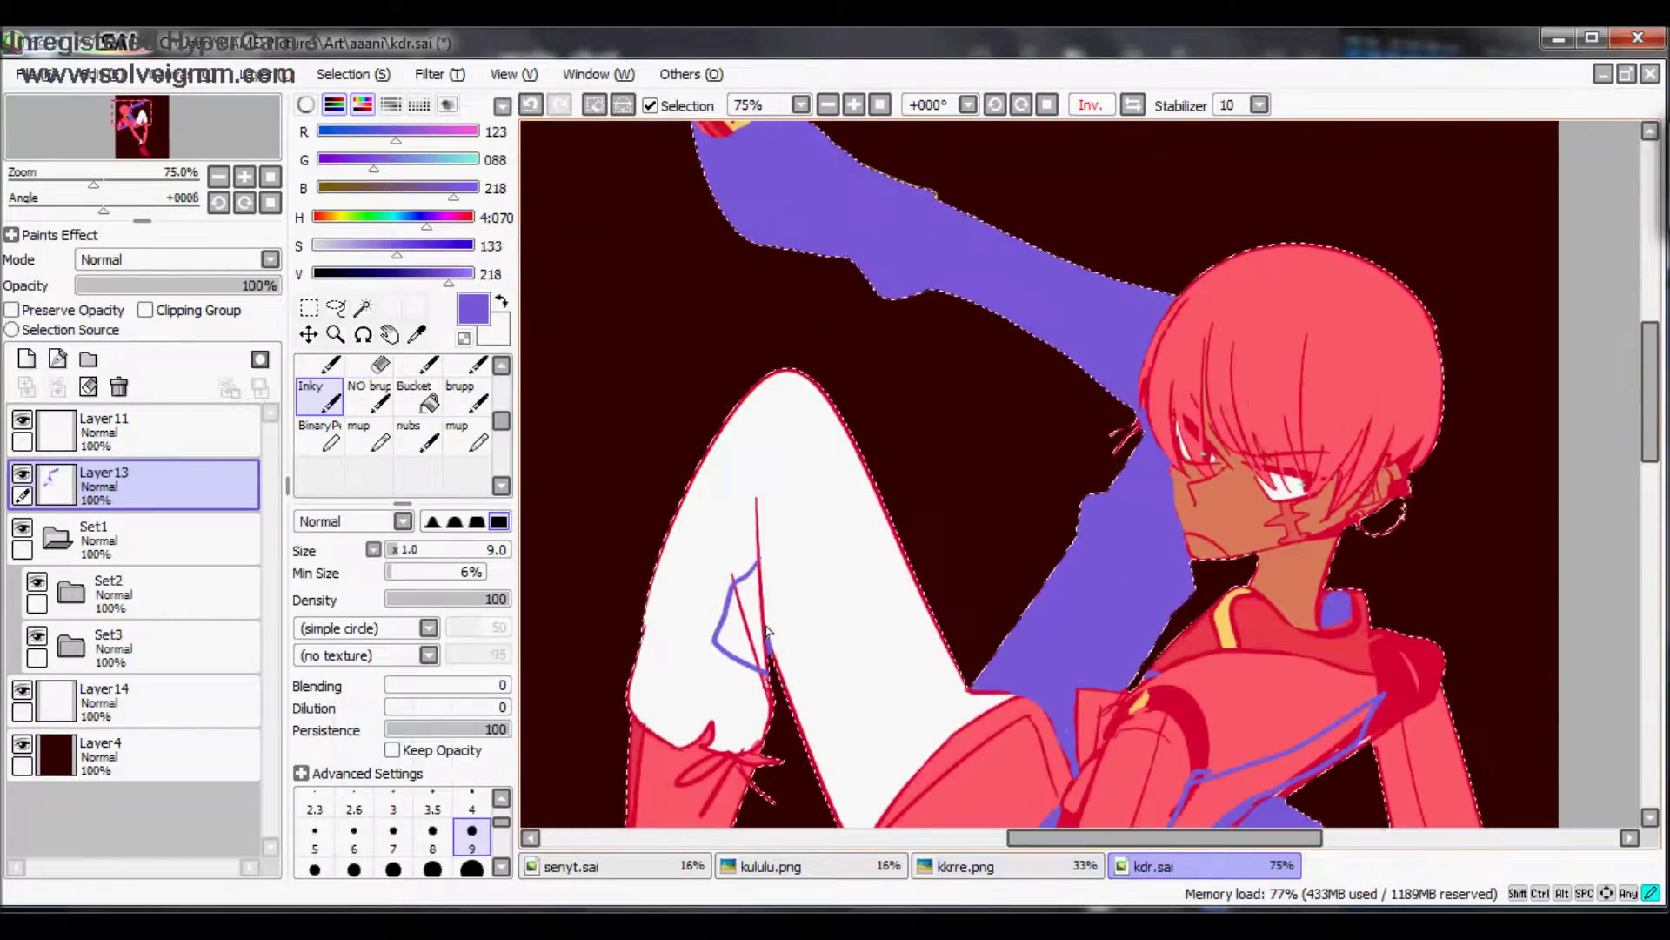
Step: Draw the violet fold shadow on the trousers below the near knee with the size 9 Inky brush
key("n")
left_click_drag(703, 639, 722, 607)
key("n")
Step: Paint violet shadows under the fringe, over the eyes, around the ear and beneath the jaw with the Inky brush, trimming with the eraser
scroll(641, 496, "up", 2)
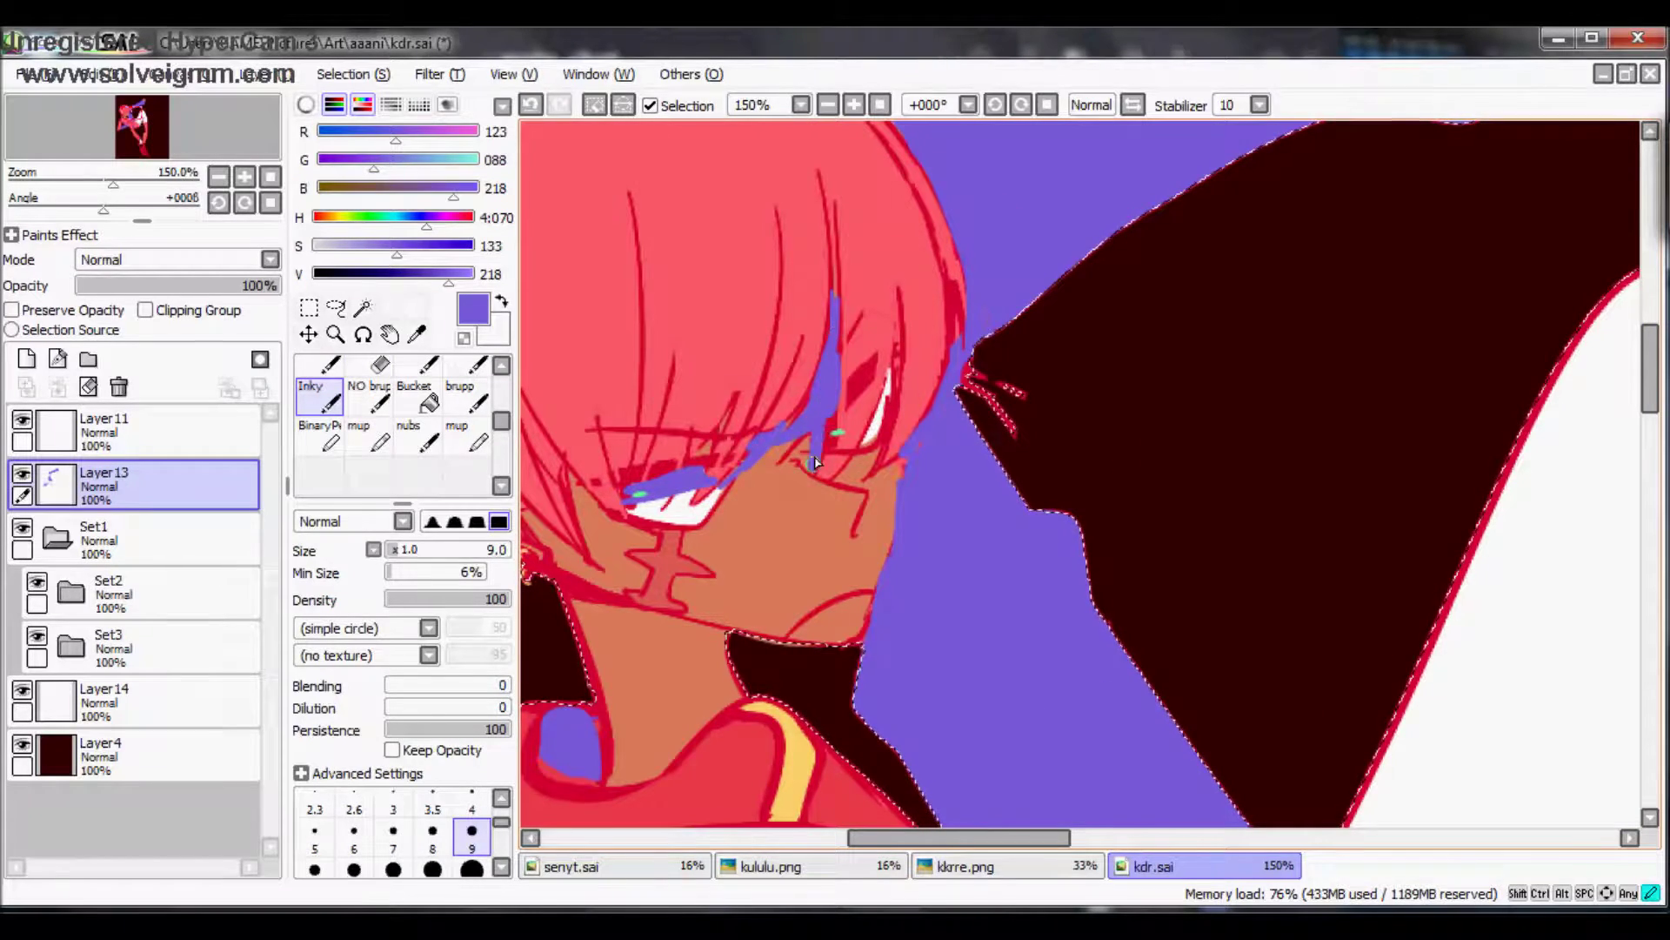
scroll(922, 443, "left", 3)
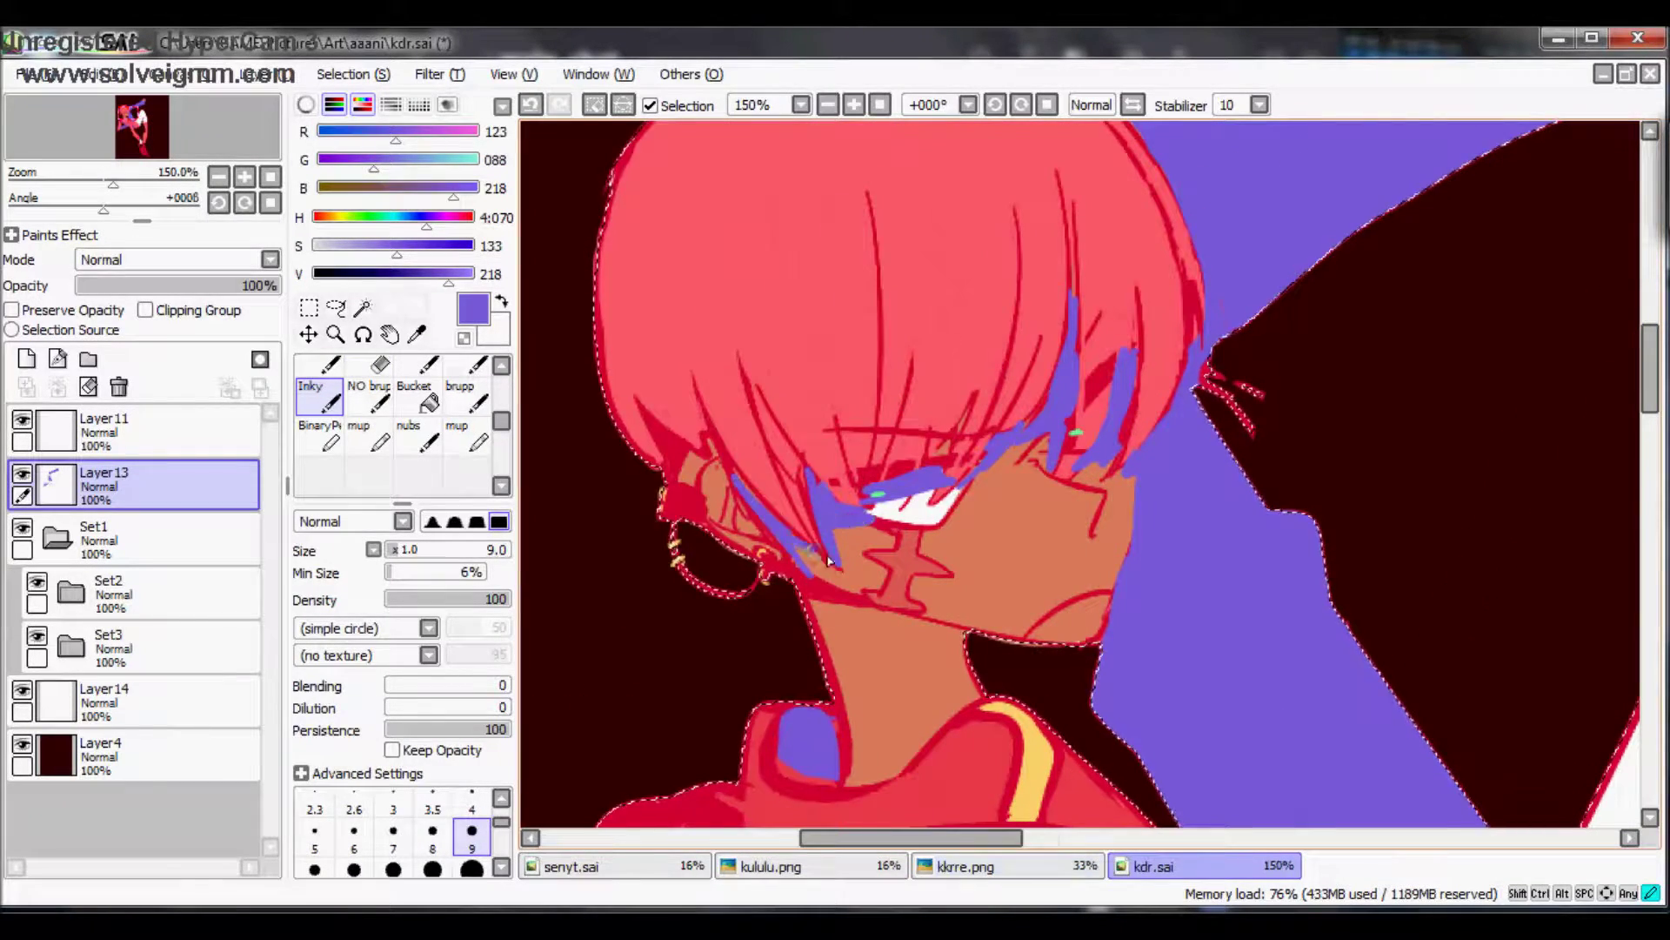
left_click_drag(724, 483, 716, 505)
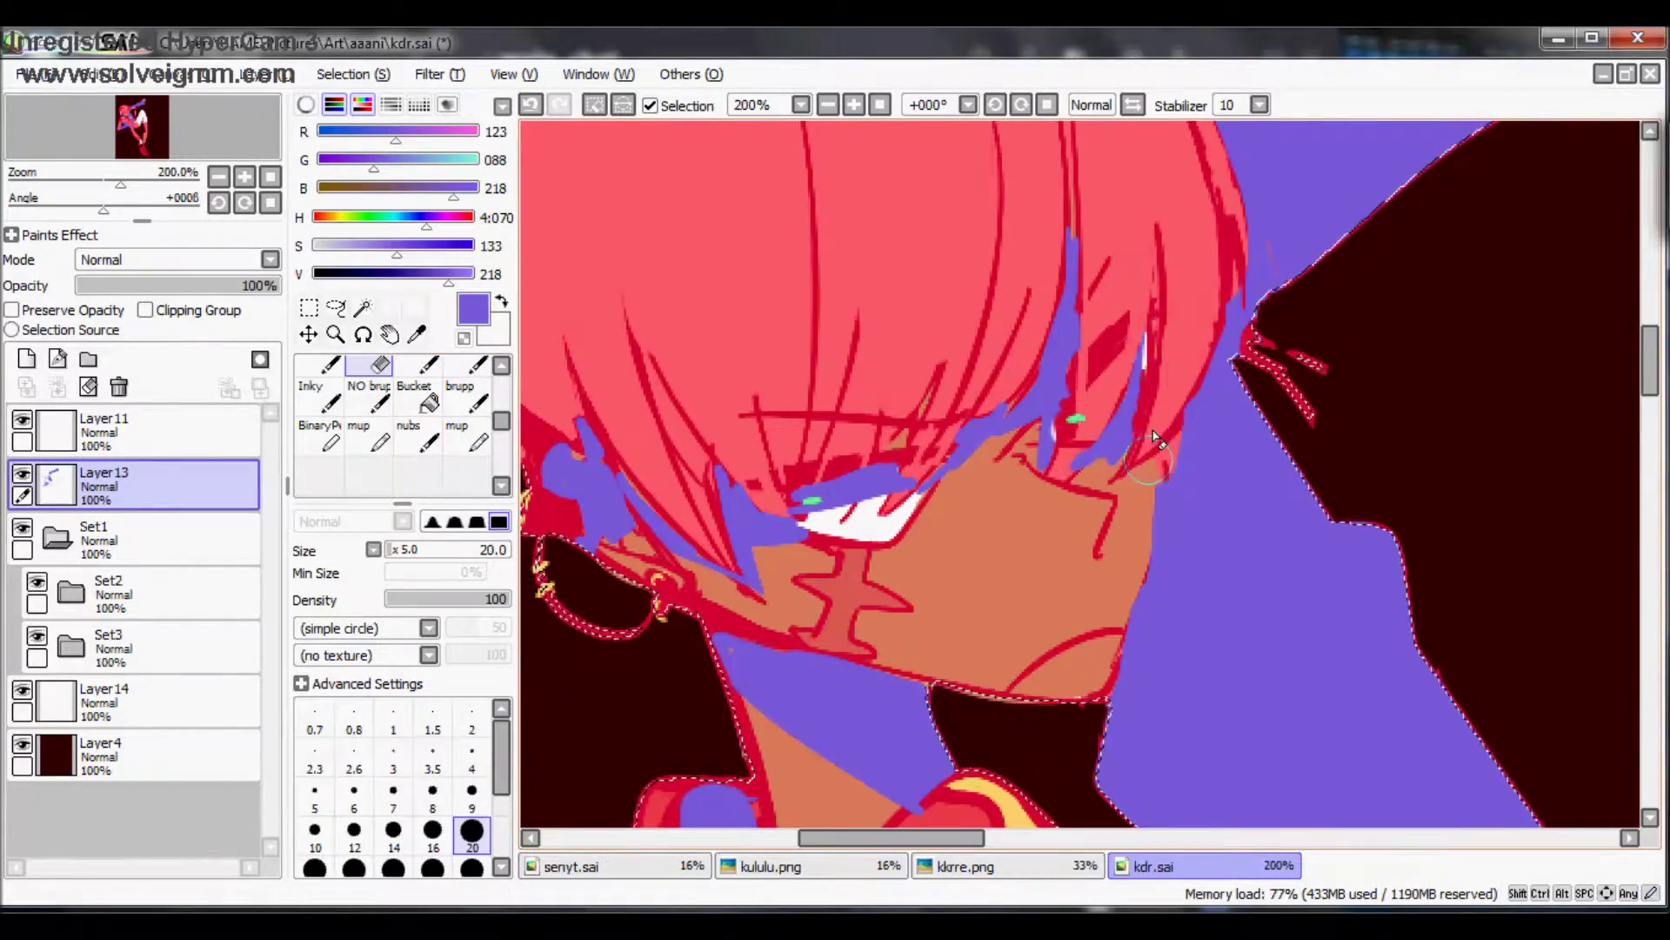
left_click(828, 104)
left_click_drag(661, 471, 812, 533)
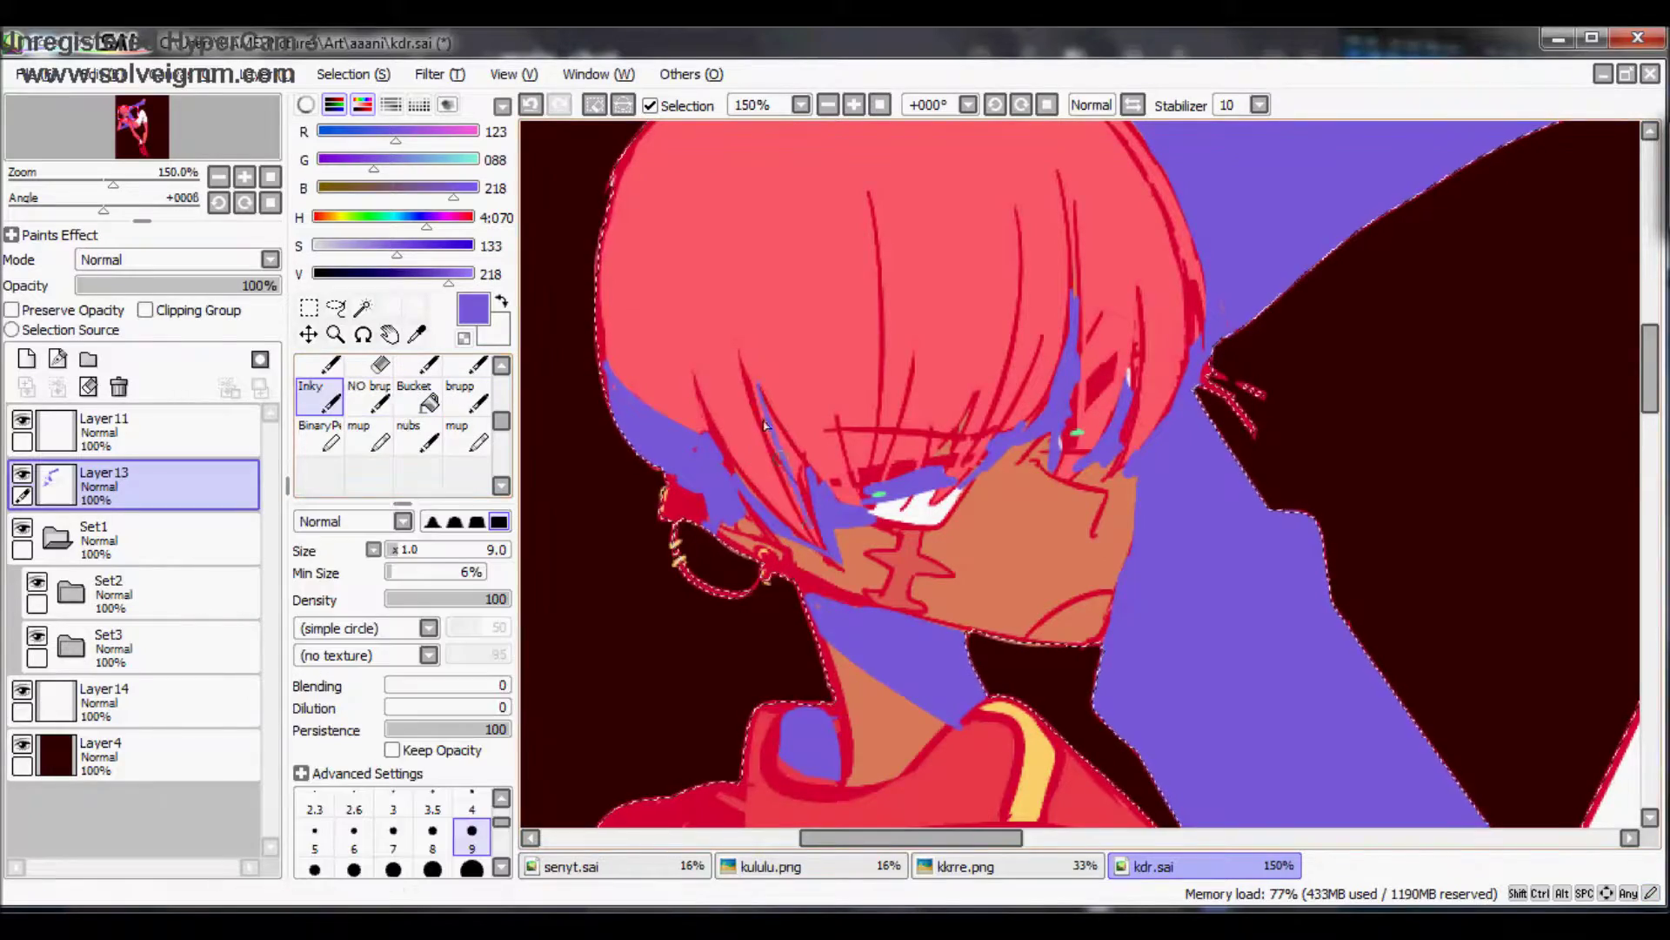
left_click_drag(1071, 216, 1076, 296)
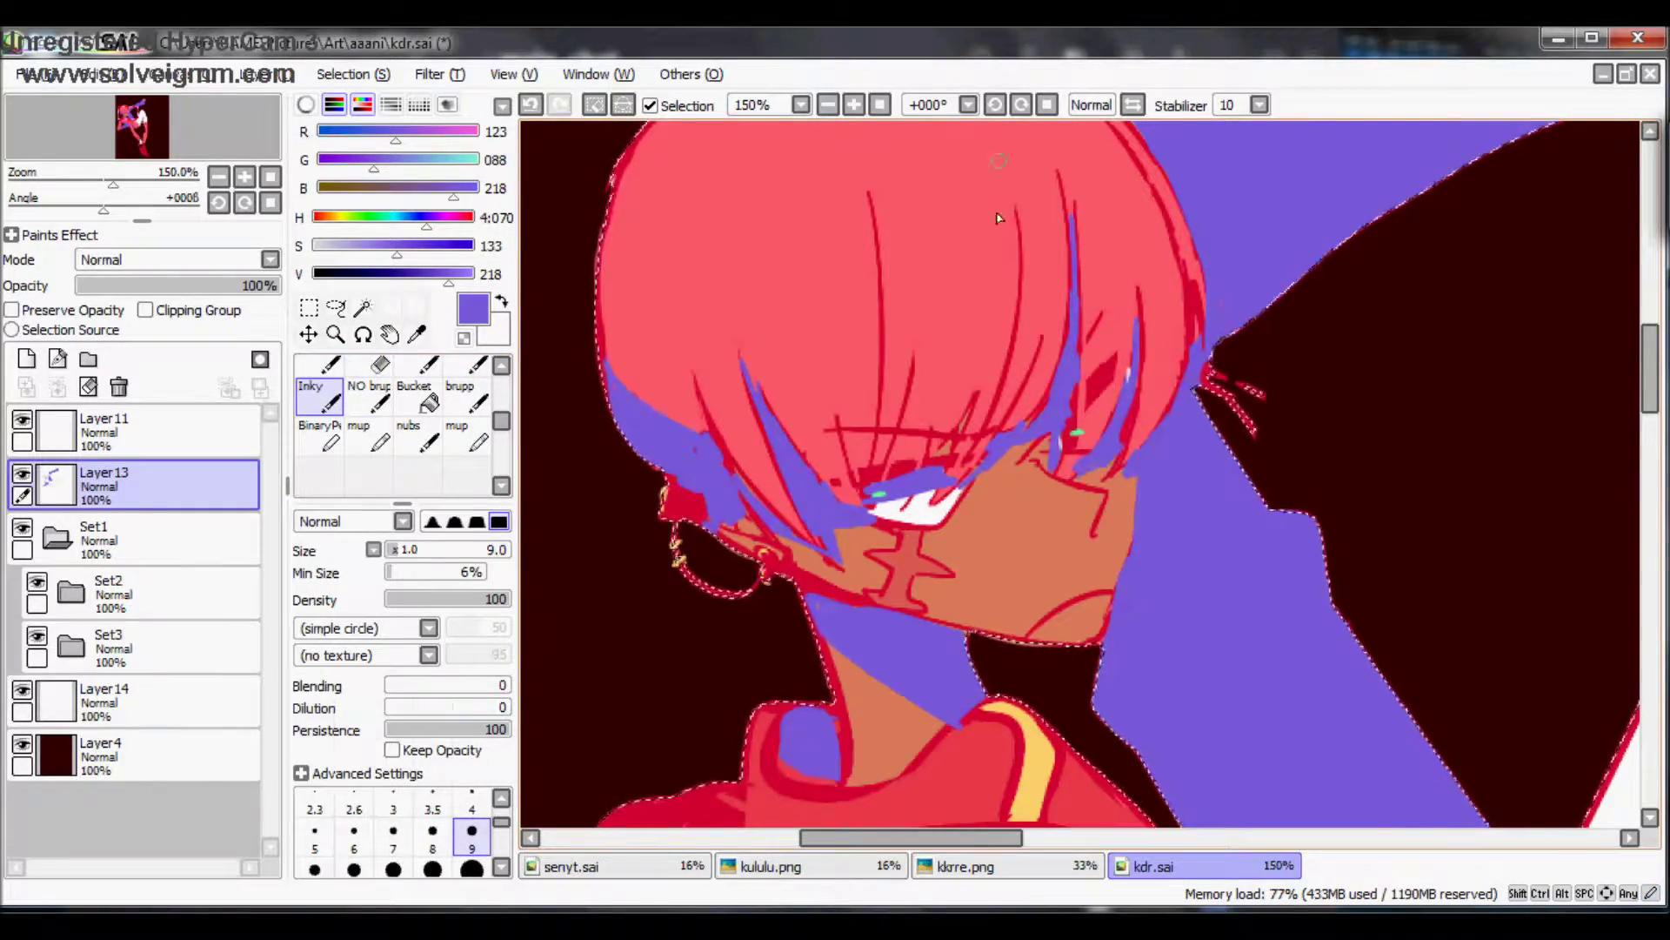
Step: Clear the selection and set the violet shadow layer's blending mode to Multiply
scroll(1033, 384, "down", 4)
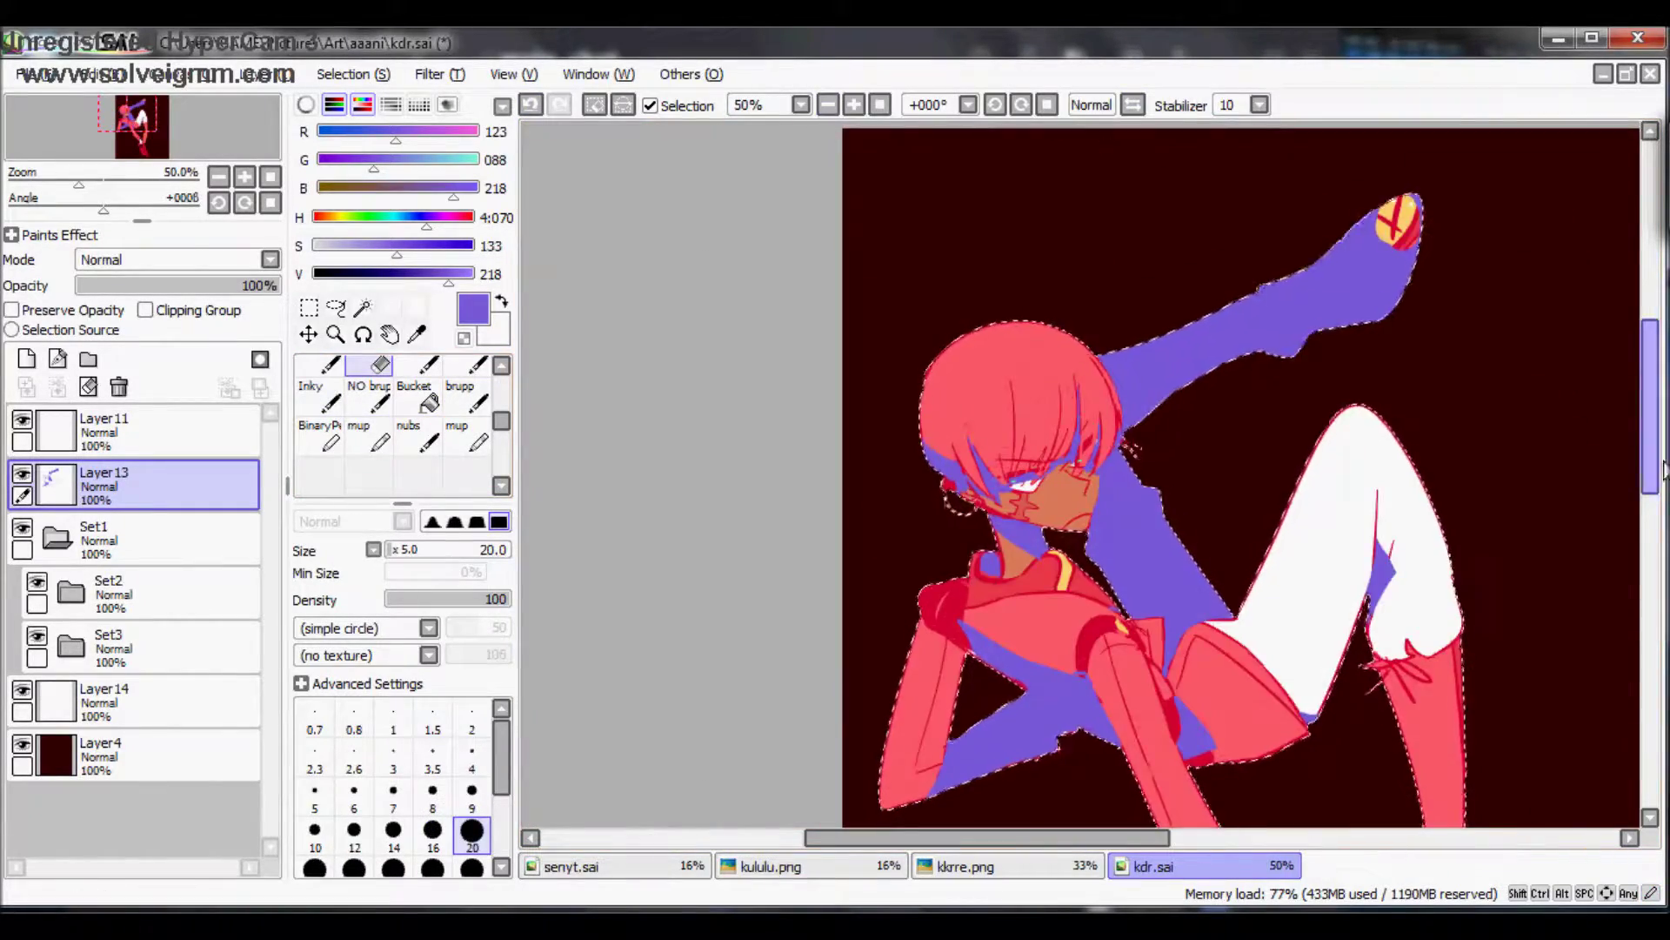
scroll(955, 434, "up", 2)
mouse_move(633, 477)
left_mouse_down()
mouse_move(581, 531)
mouse_move(551, 511)
left_mouse_up()
scroll(153, 139, "down", 1)
left_click(131, 755)
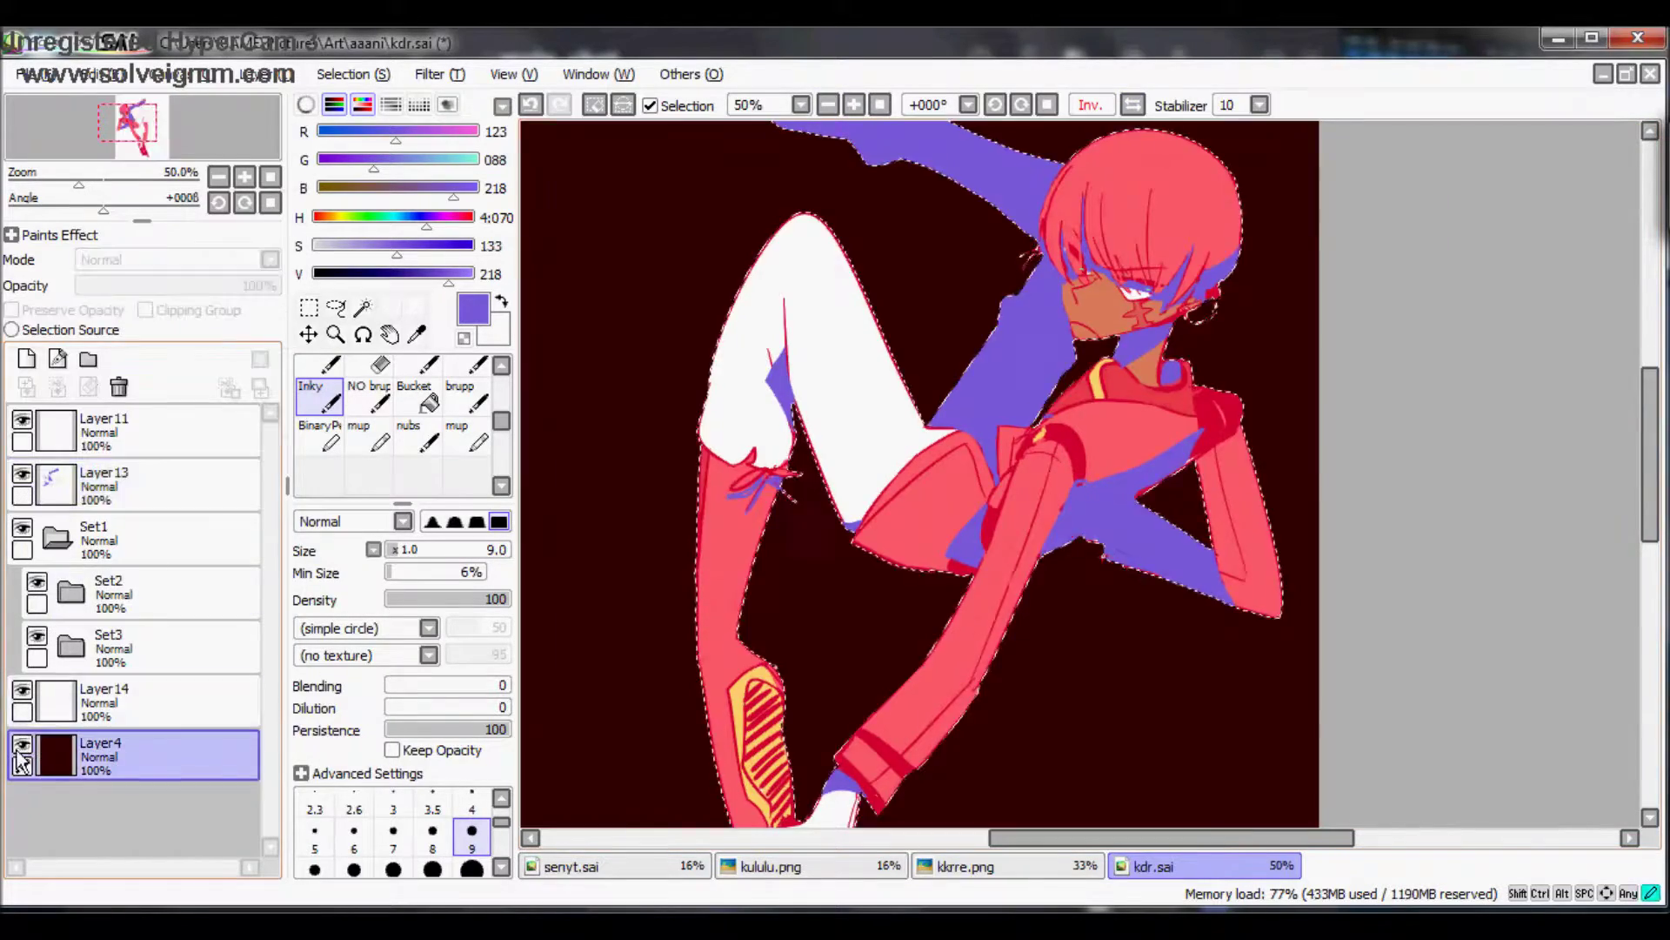
left_click(130, 484)
left_click(270, 259)
left_click(174, 287)
left_click(1090, 105)
key("ctrl+u")
key("Escape")
key("ctrl+t")
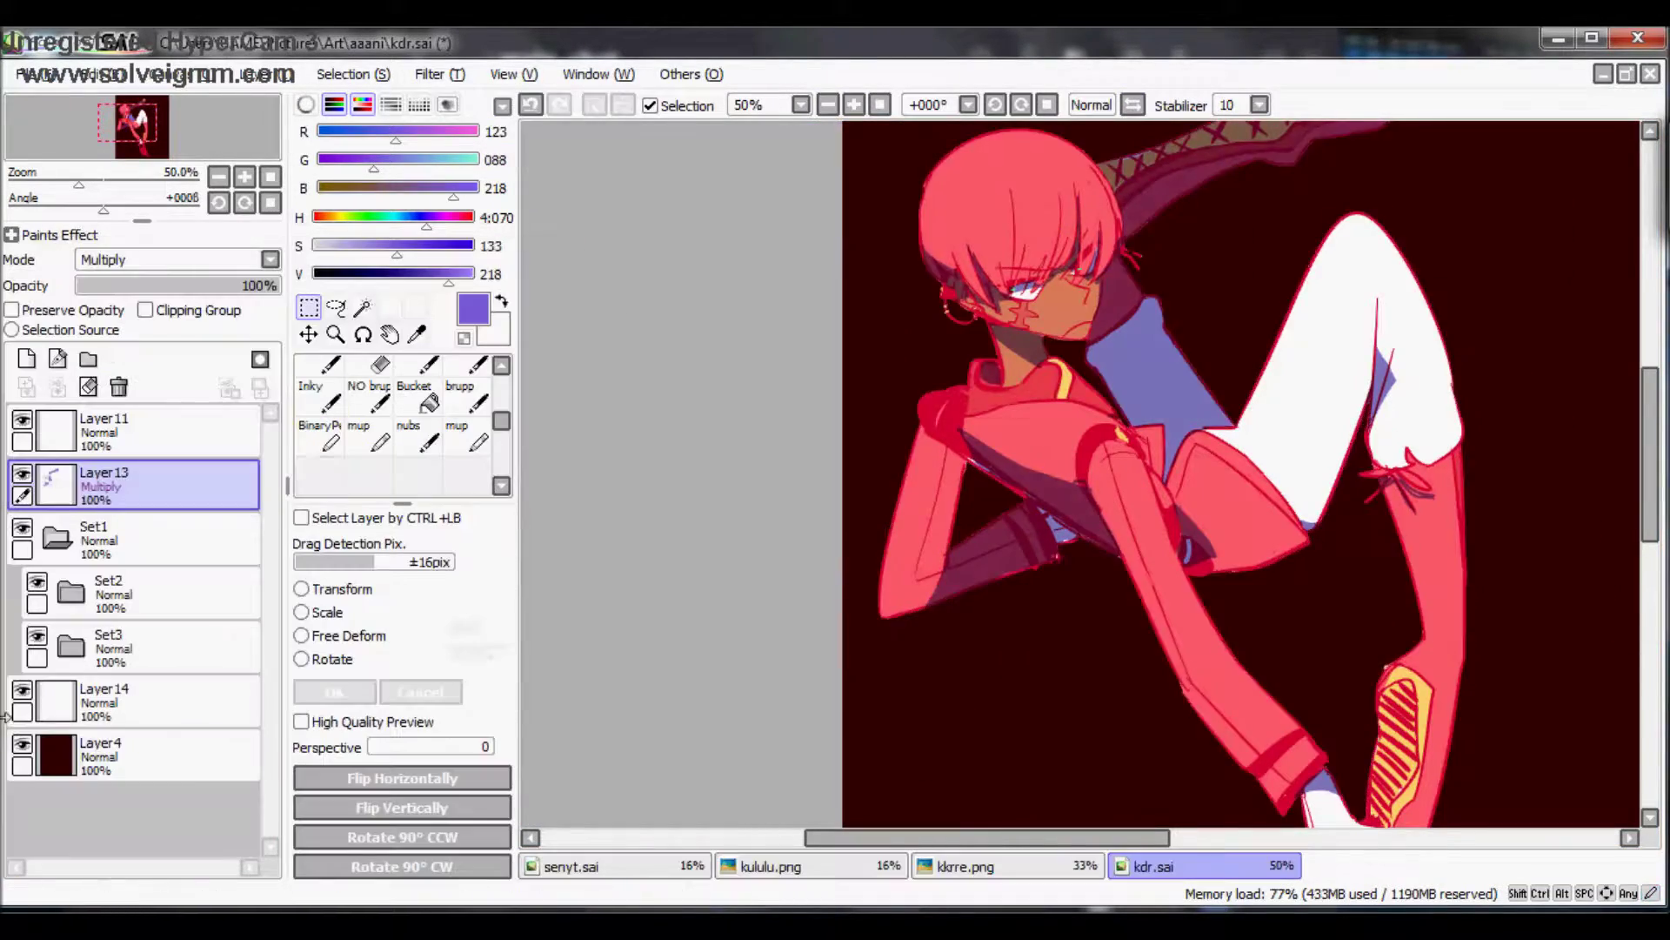
Step: Hide the dark background layer and recolour the Multiply shadows to salmon pink with Hue and Saturation
key("h")
key("ctrl+u")
left_click_drag(293, 362, 239, 362)
left_click_drag(292, 399, 363, 400)
left_click_drag(293, 325, 354, 324)
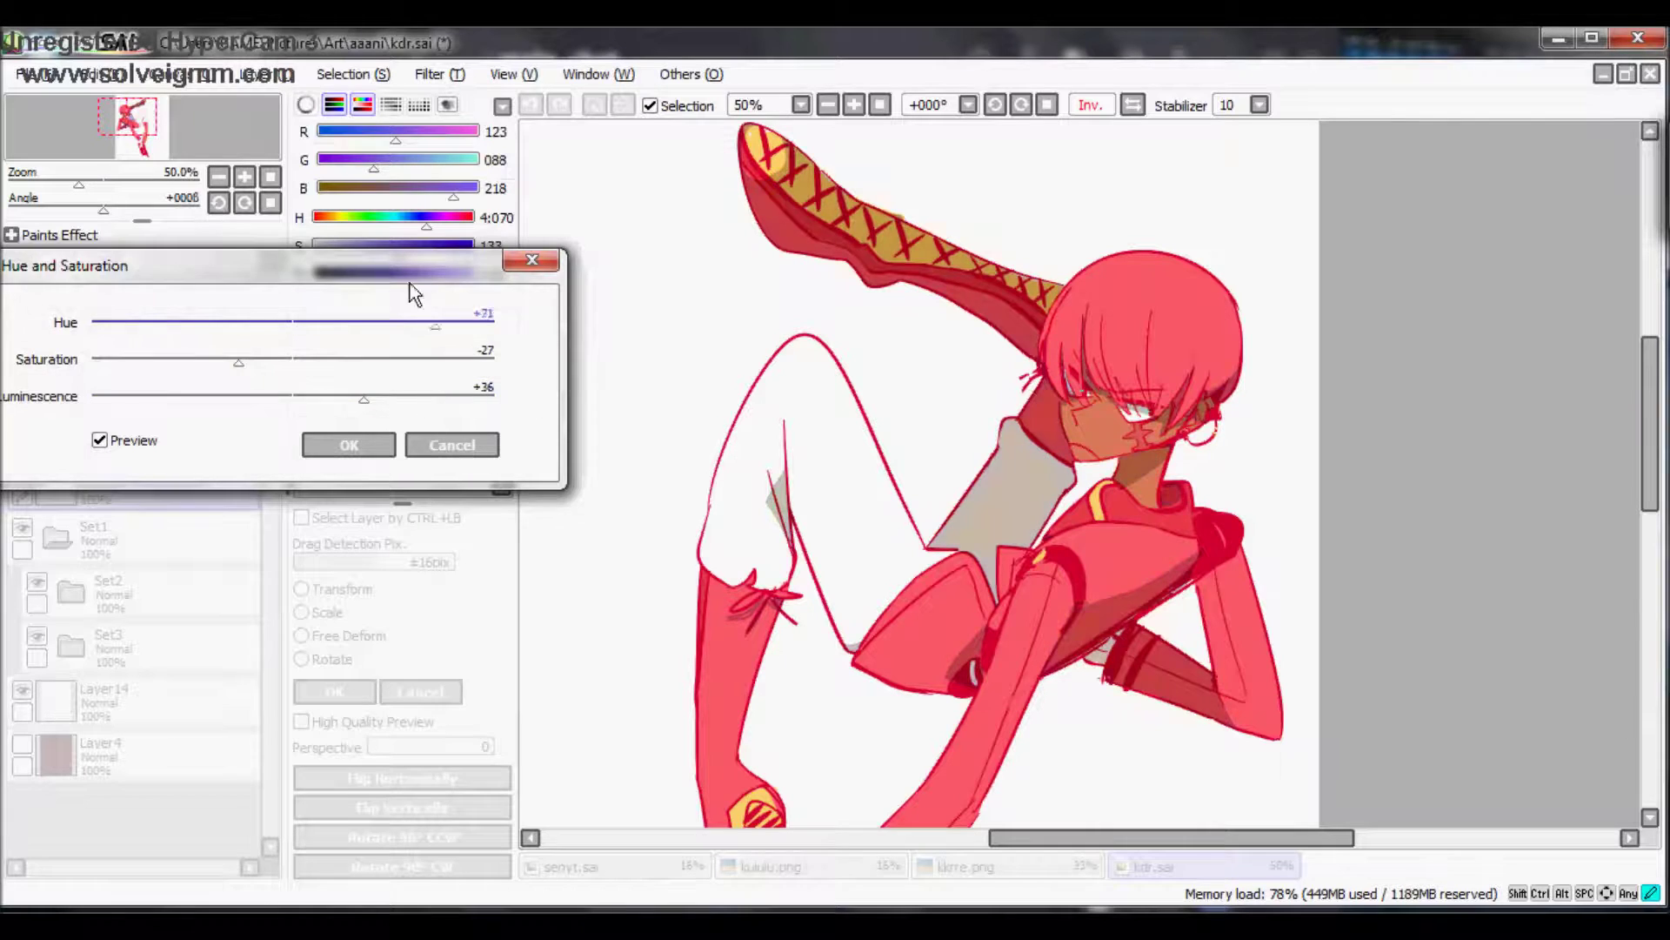
mouse_move(364, 399)
left_mouse_down()
mouse_move(444, 397)
mouse_move(392, 396)
left_mouse_up()
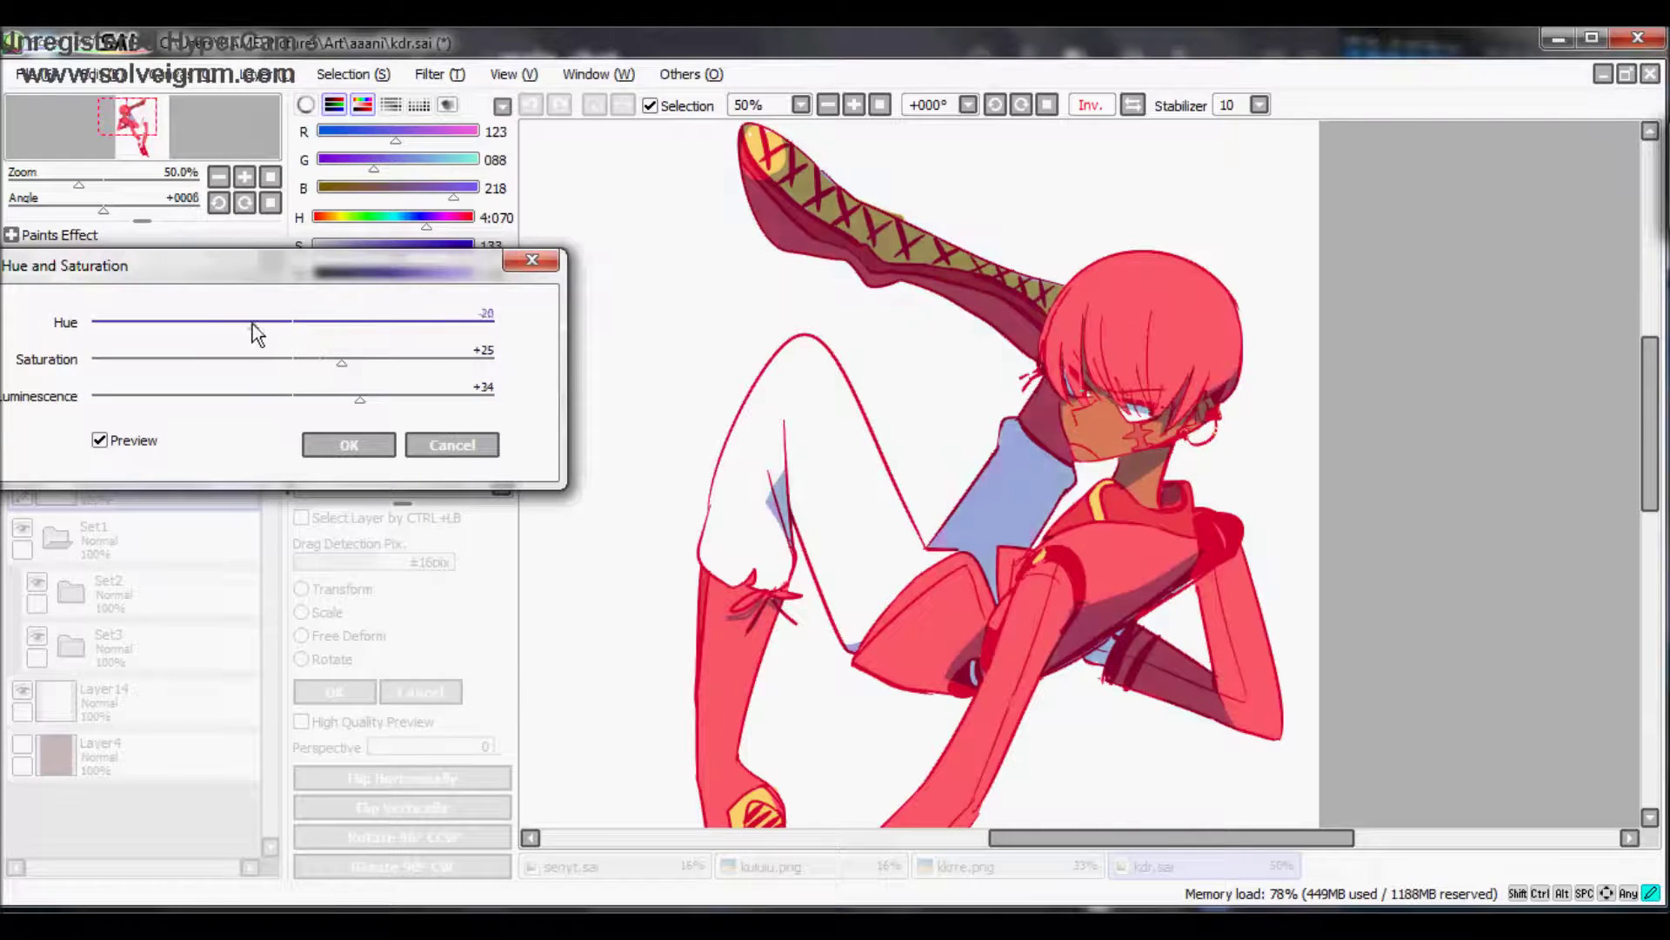
left_click_drag(252, 323, 278, 324)
left_click(349, 445)
Step: Add a layer beneath the Multiply shadows and draw a small crimson signature mark beside the raised thigh with the size 20 Inky brush
left_click(1020, 584, "alt")
key("b")
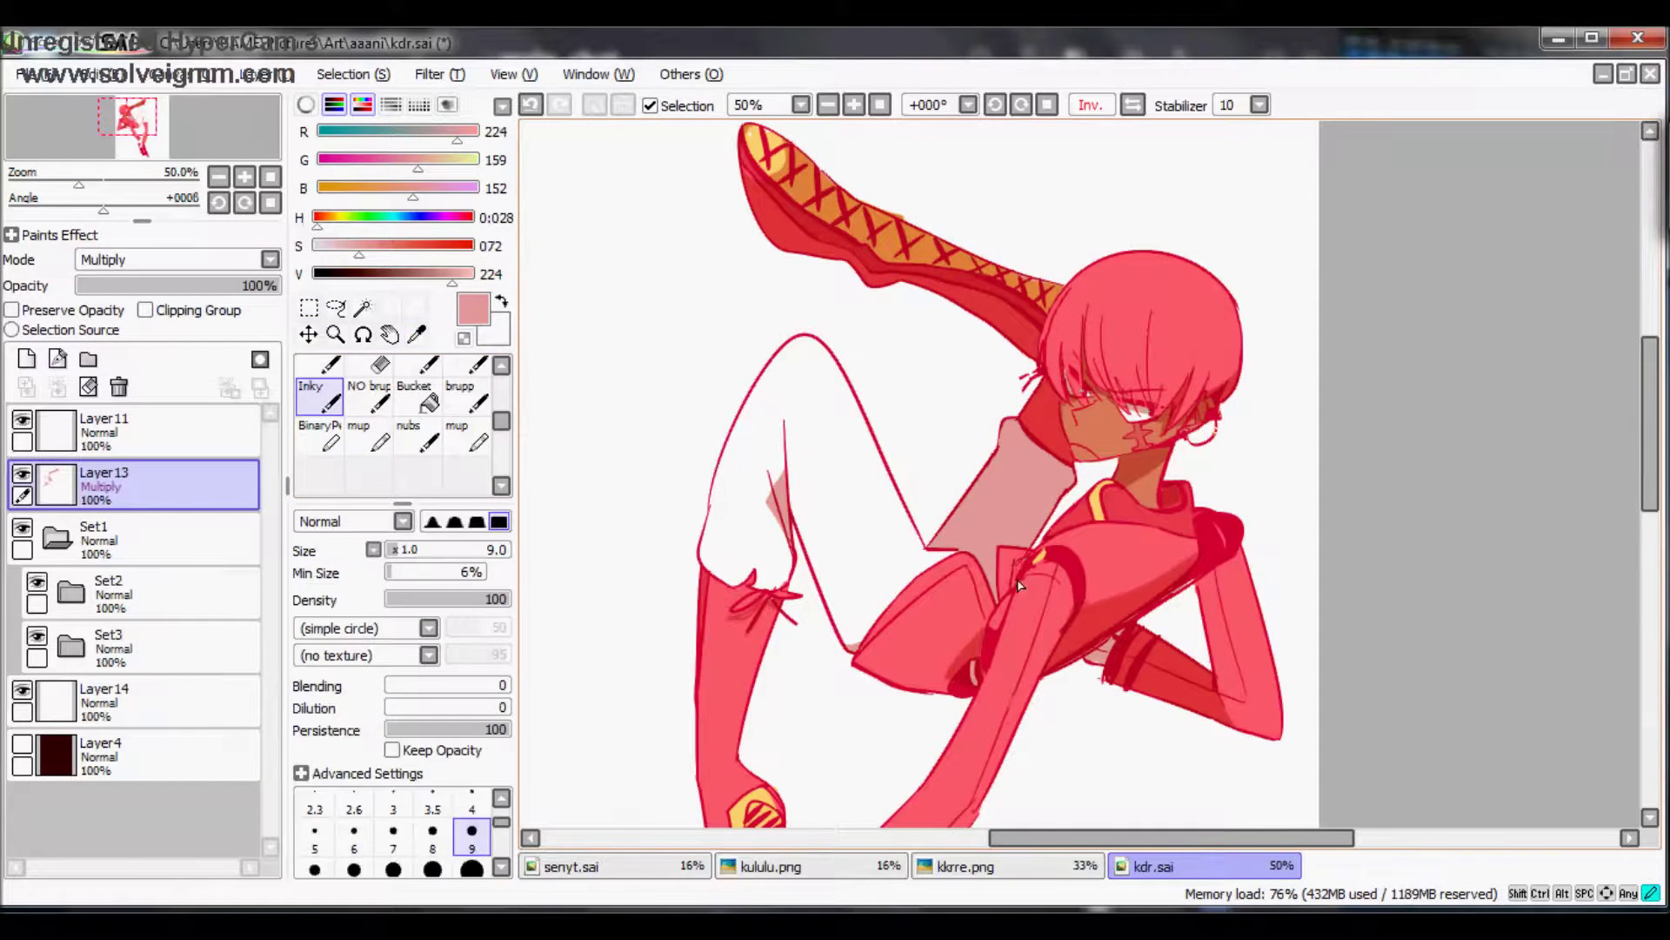
key("e")
left_click(998, 323, "alt")
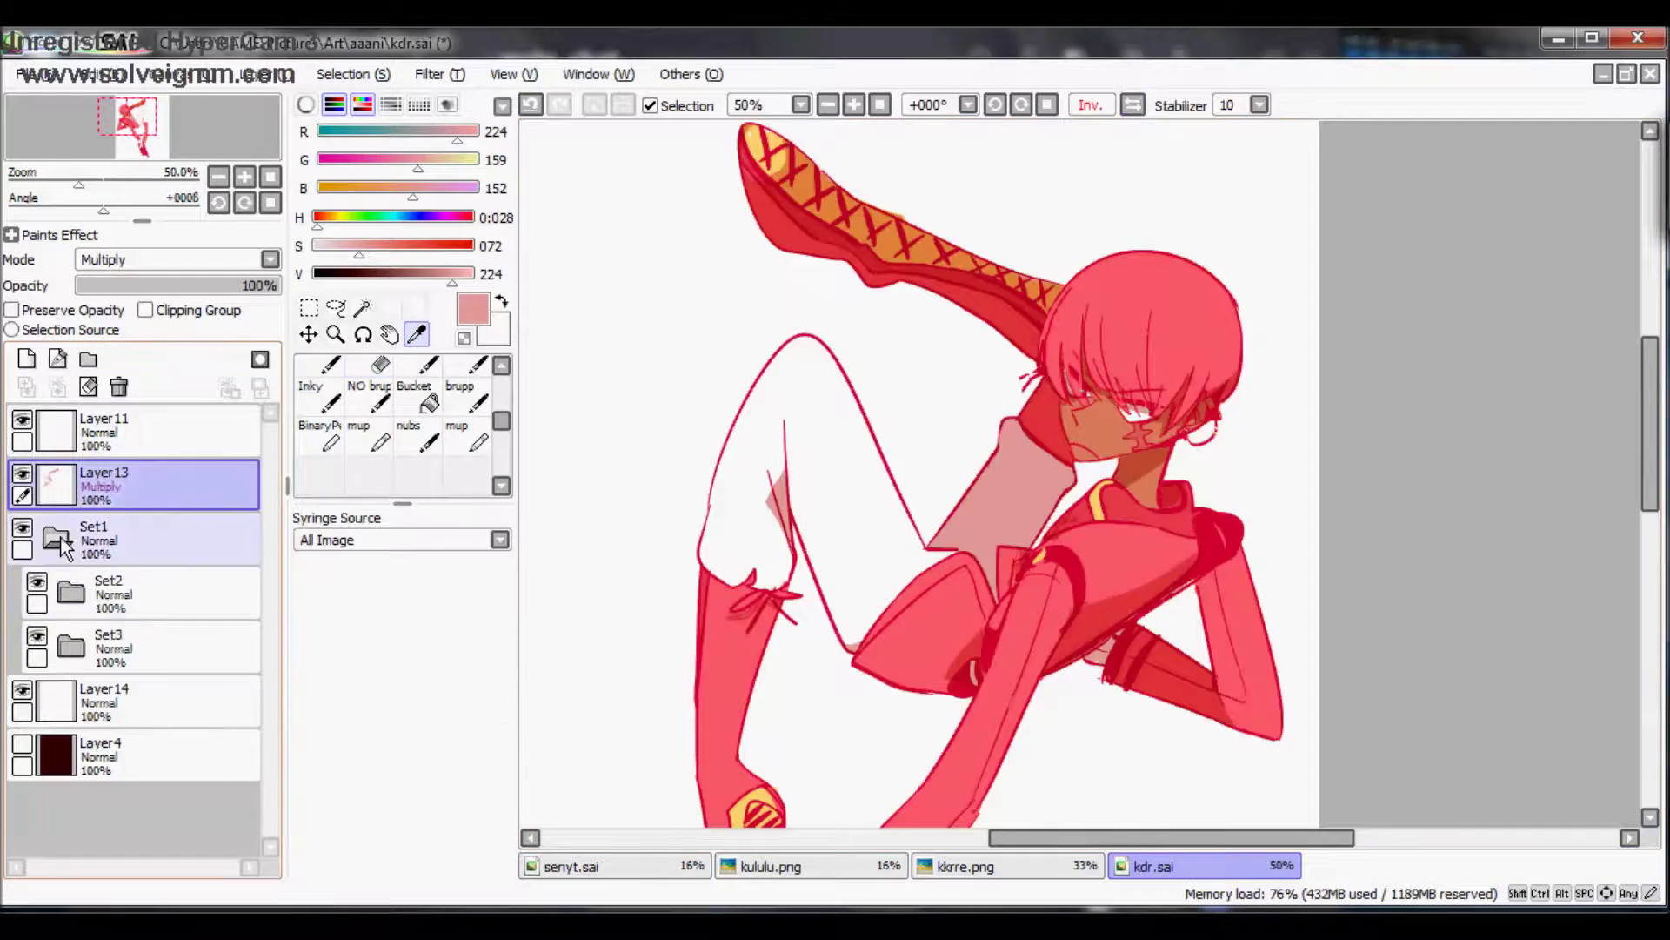
left_click(339, 396)
left_click(26, 359)
scroll(913, 470, "up", 2)
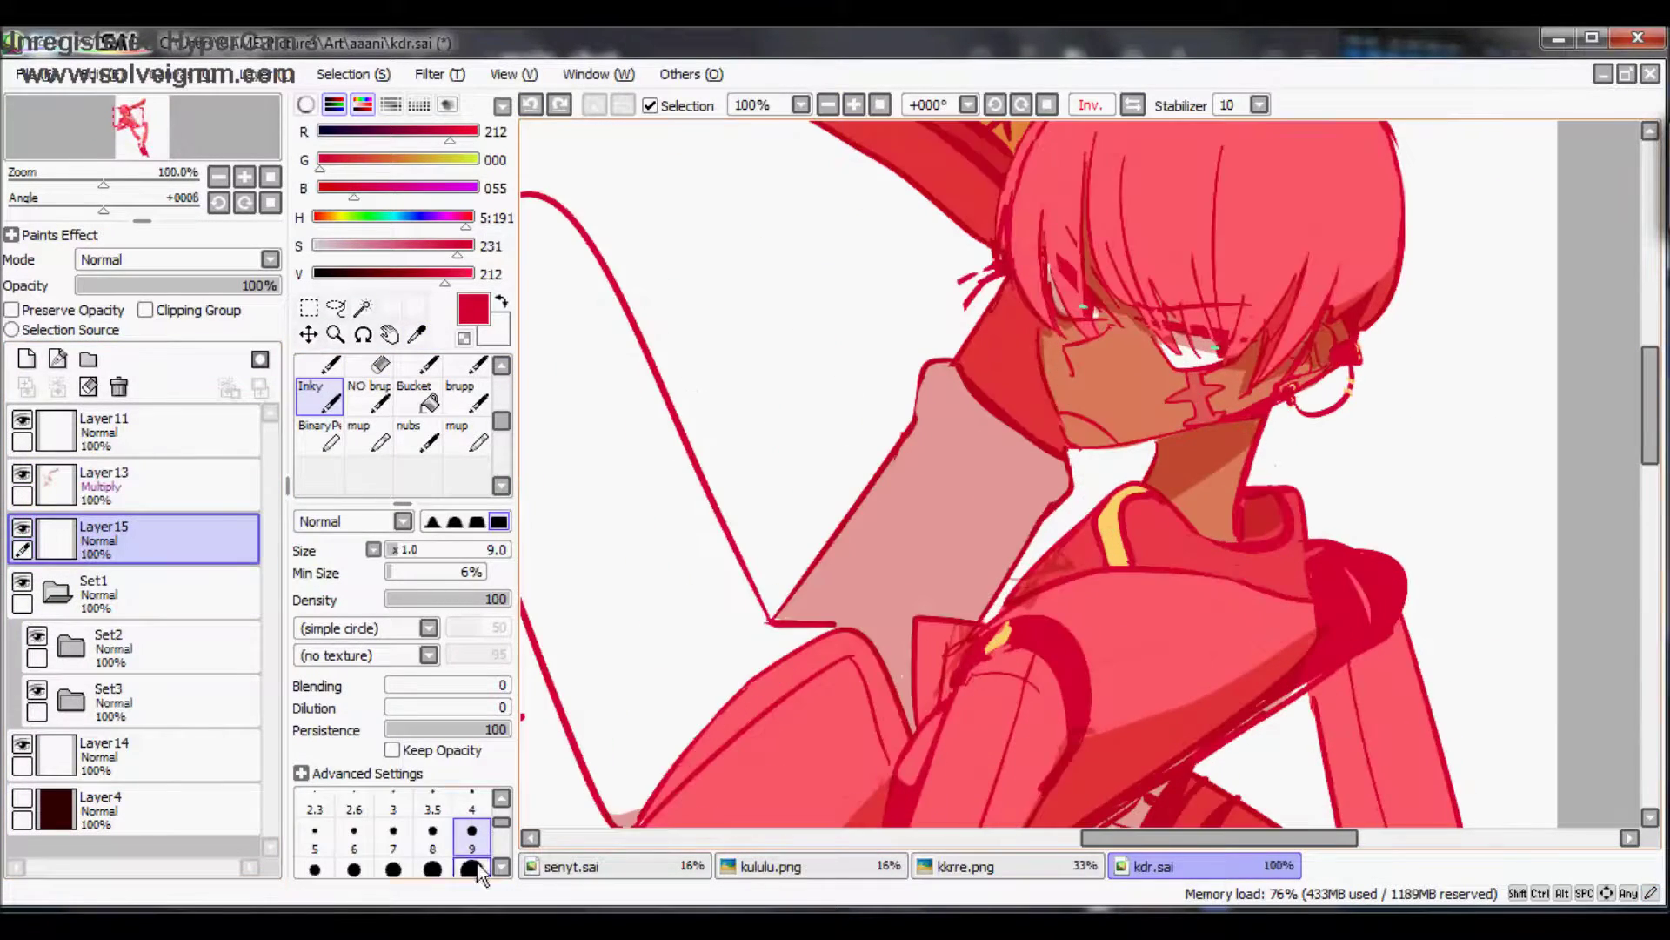
left_click(472, 868)
scroll(609, 388, "down", 4)
Step: Open the Set3 folder, add a new layer directly above Layer3 and make it a clipping layer
left_click(71, 700)
scroll(139, 609, "down", 3)
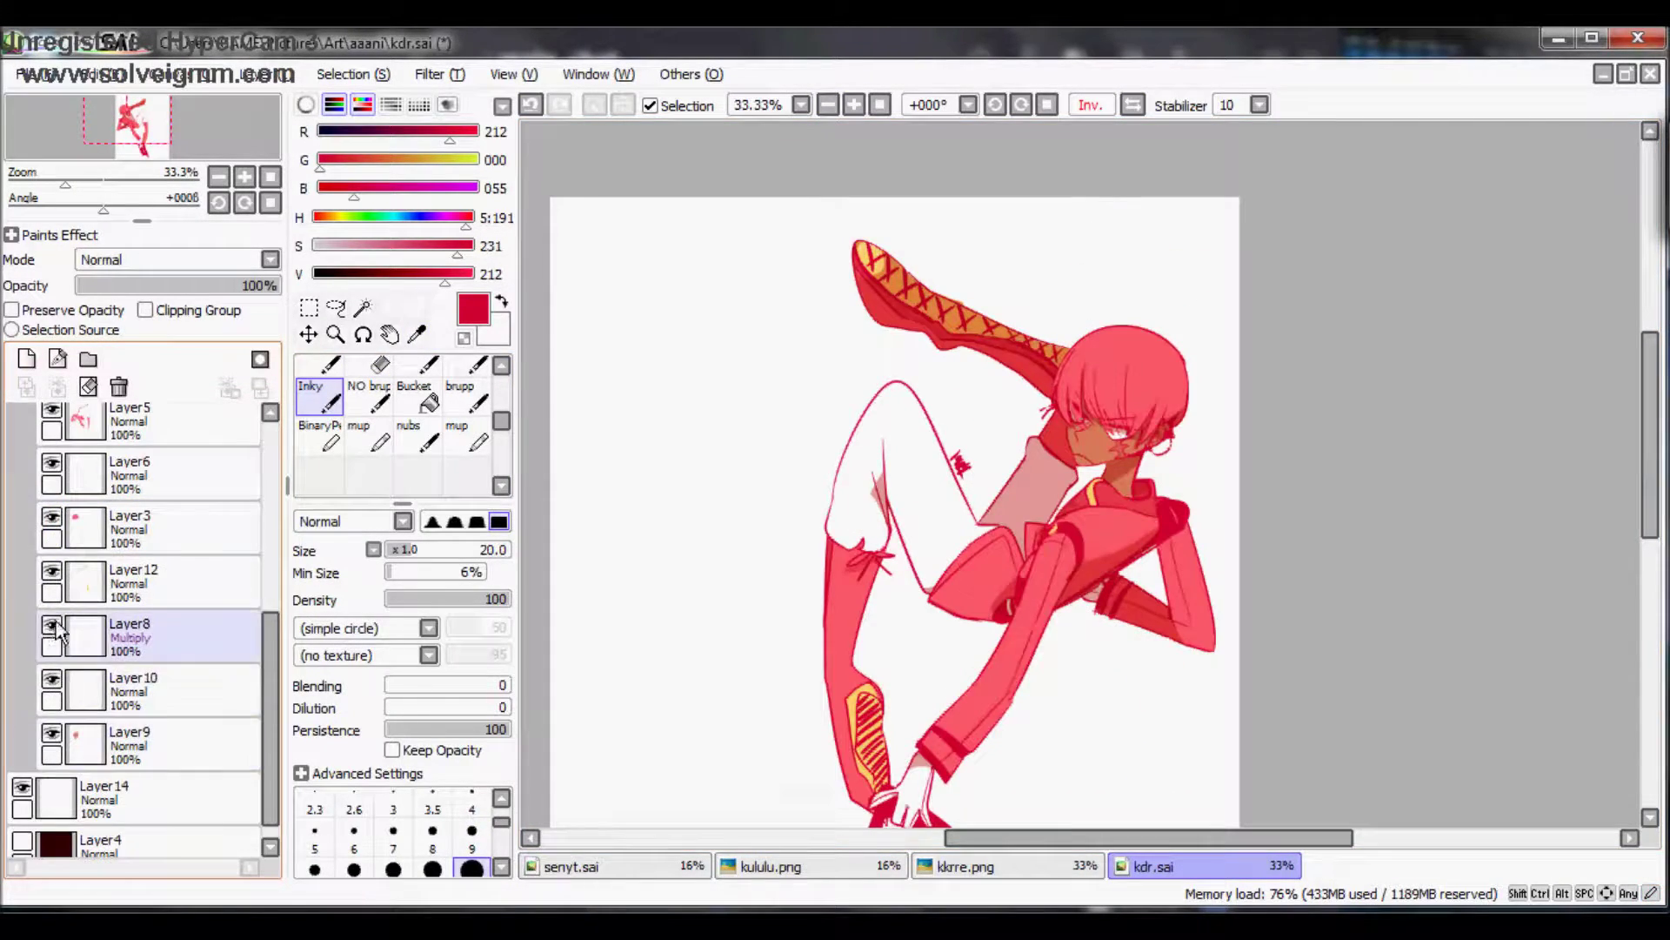
left_click(131, 581)
left_click(51, 574)
left_click(52, 578)
left_click(26, 359)
left_click(145, 309)
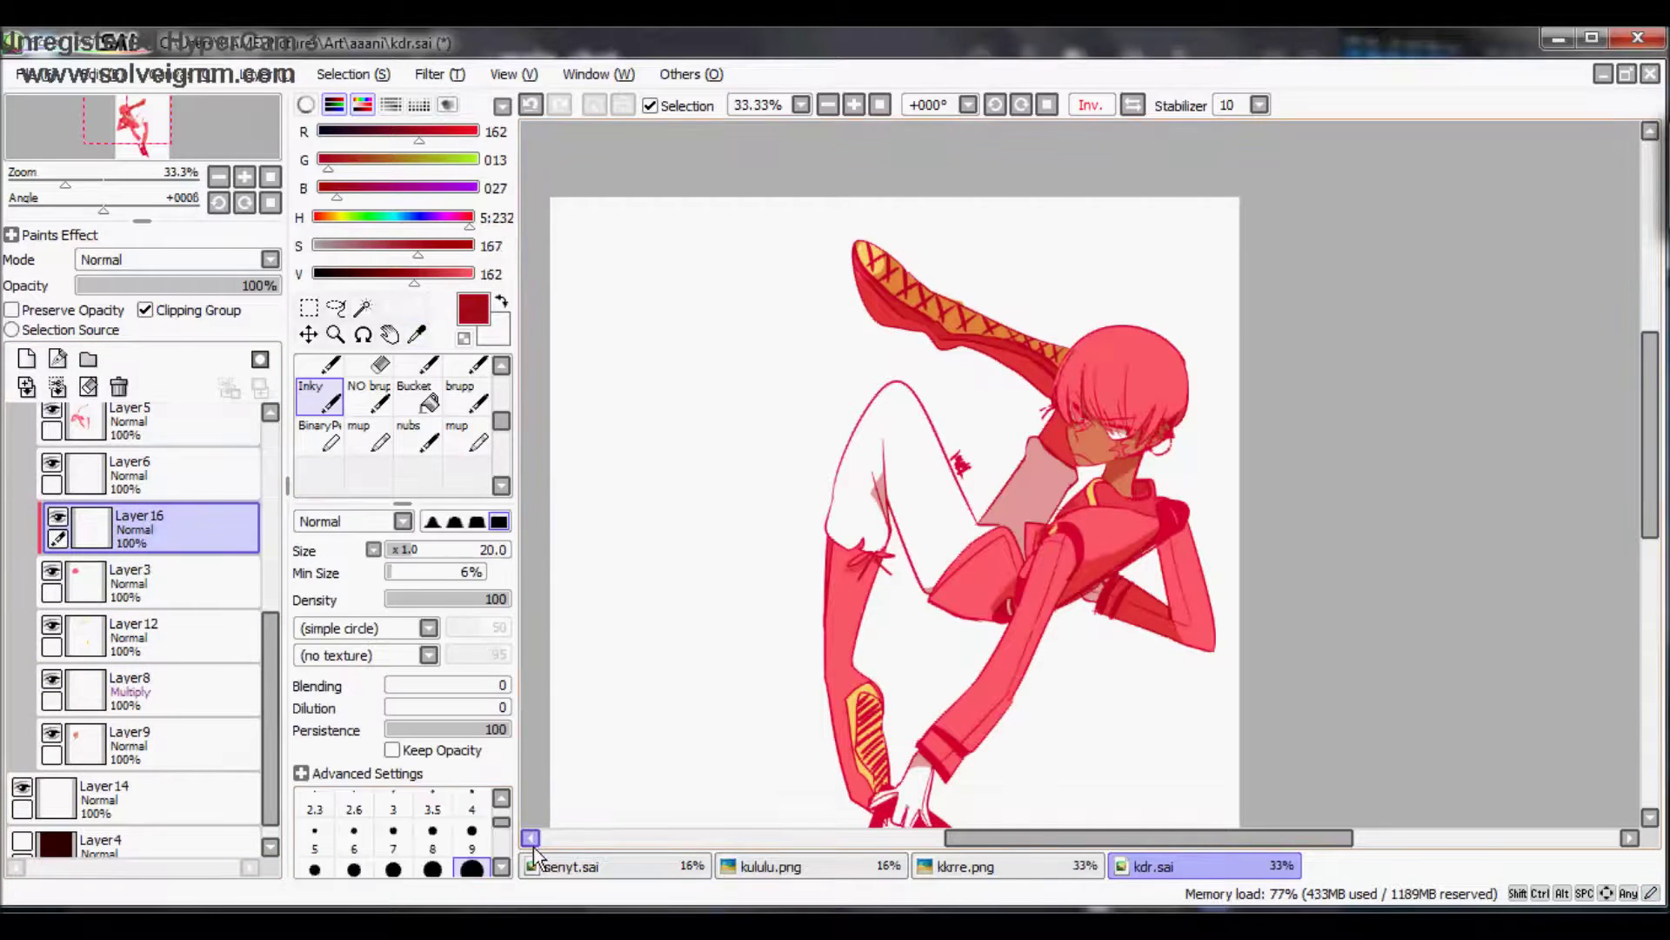
Step: Fill the layer clipped to Layer3 with coral red (255, 88, 105)
left_click(437, 73)
left_click(470, 92)
left_click(349, 444)
left_click(414, 396)
left_click(468, 435)
scroll(487, 835, "down", 2)
left_click(472, 848)
Step: Blend soft red shading through the hair with the size 50 mup brush and the size 120 Blur tool
left_click(854, 104)
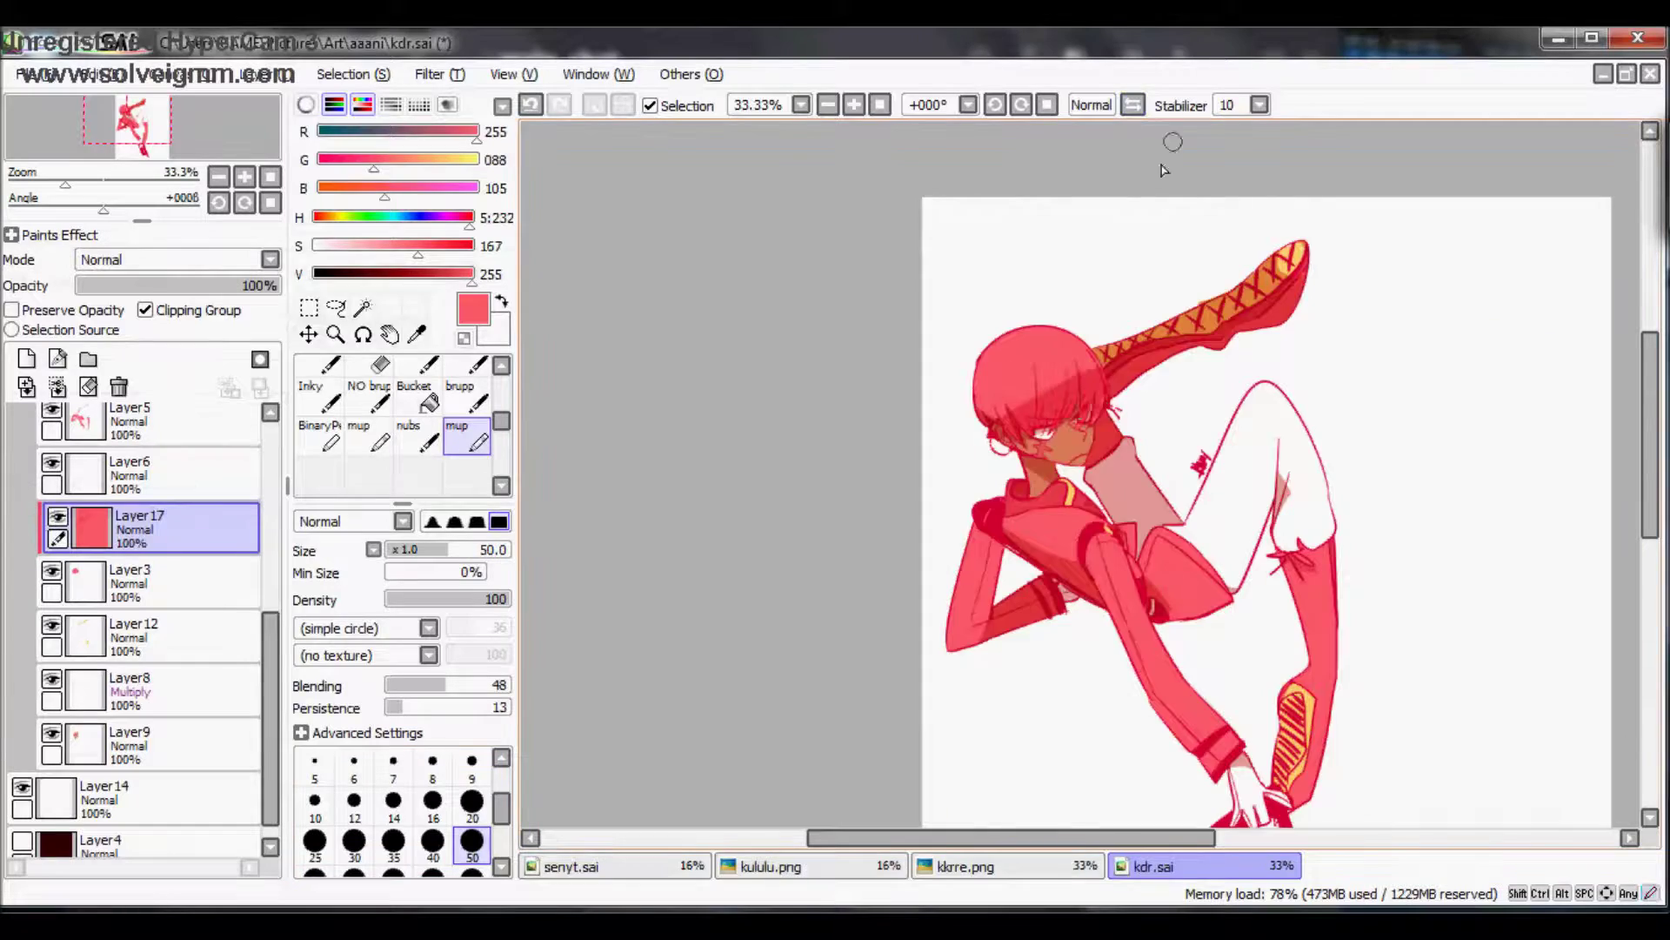
left_click(854, 105)
left_click(854, 105)
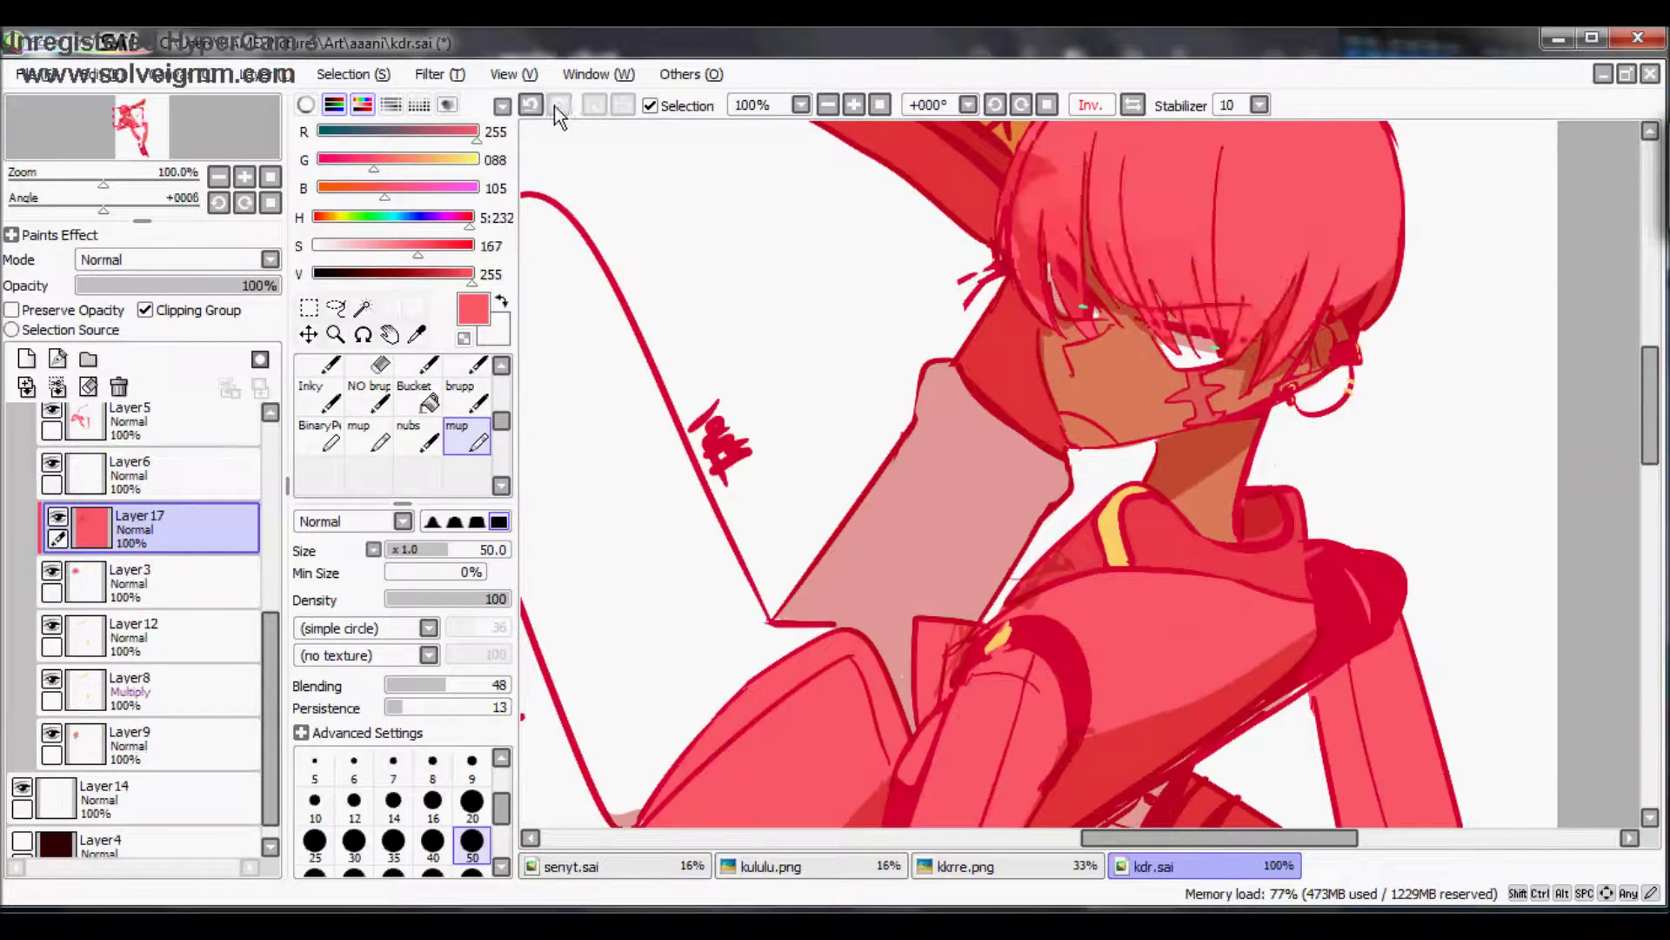
key("b")
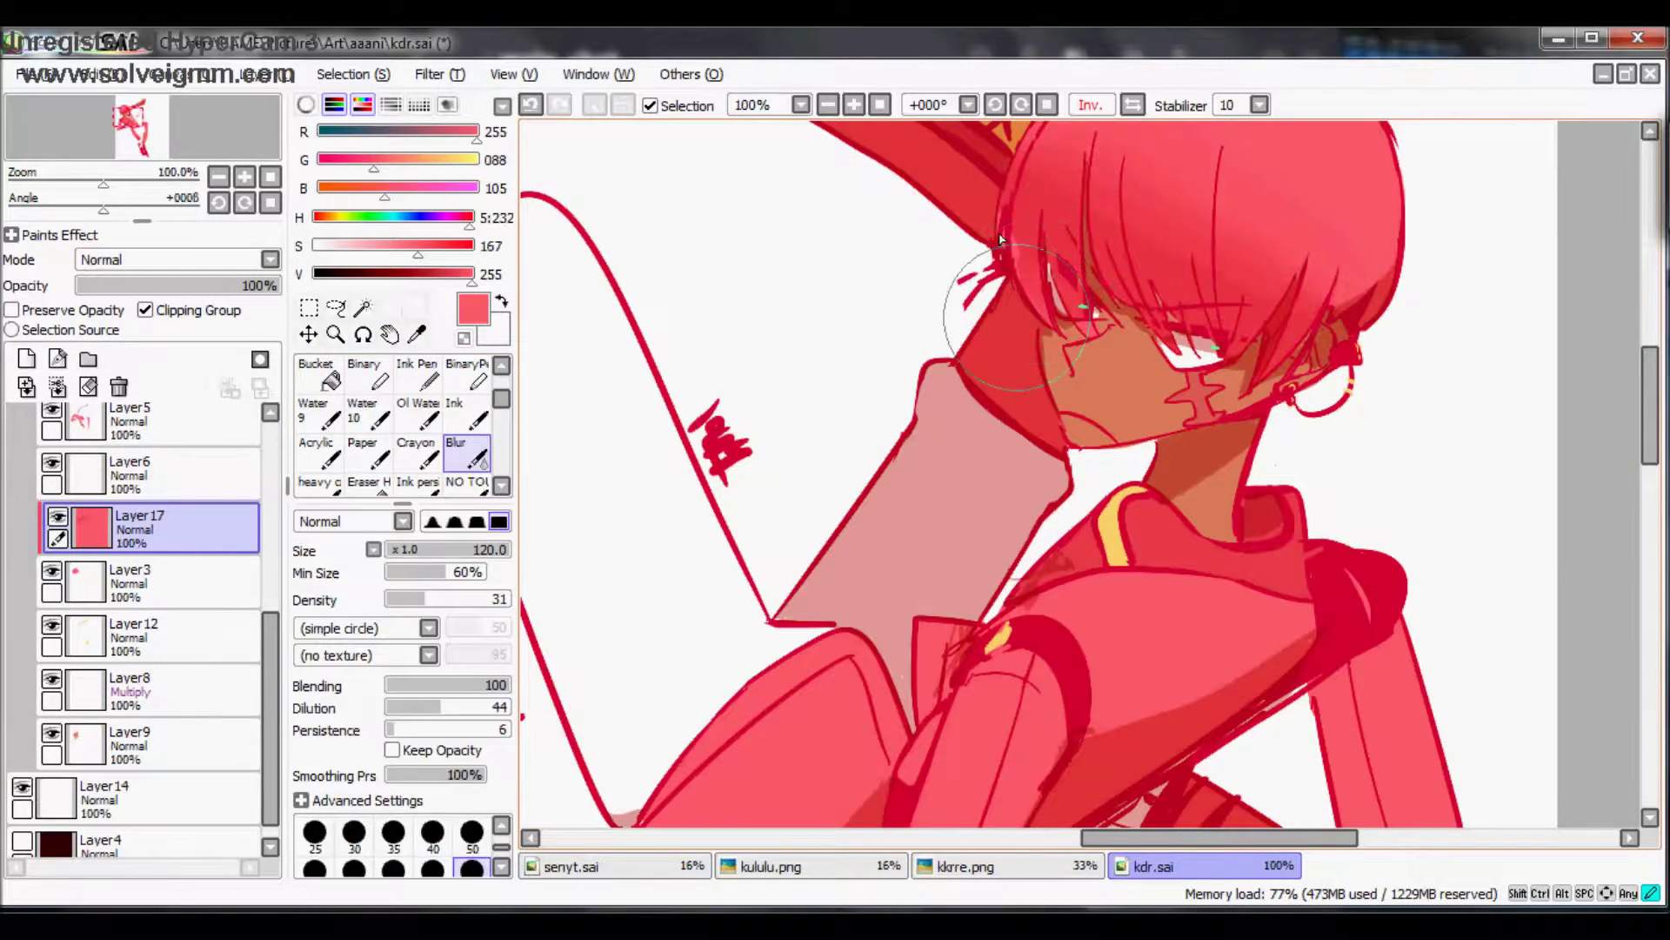
left_click(1132, 104)
Step: Pick the darker red (224, 55, 63) and shade the lower jacket and boots with the size 350 Inky brush
key("alt")
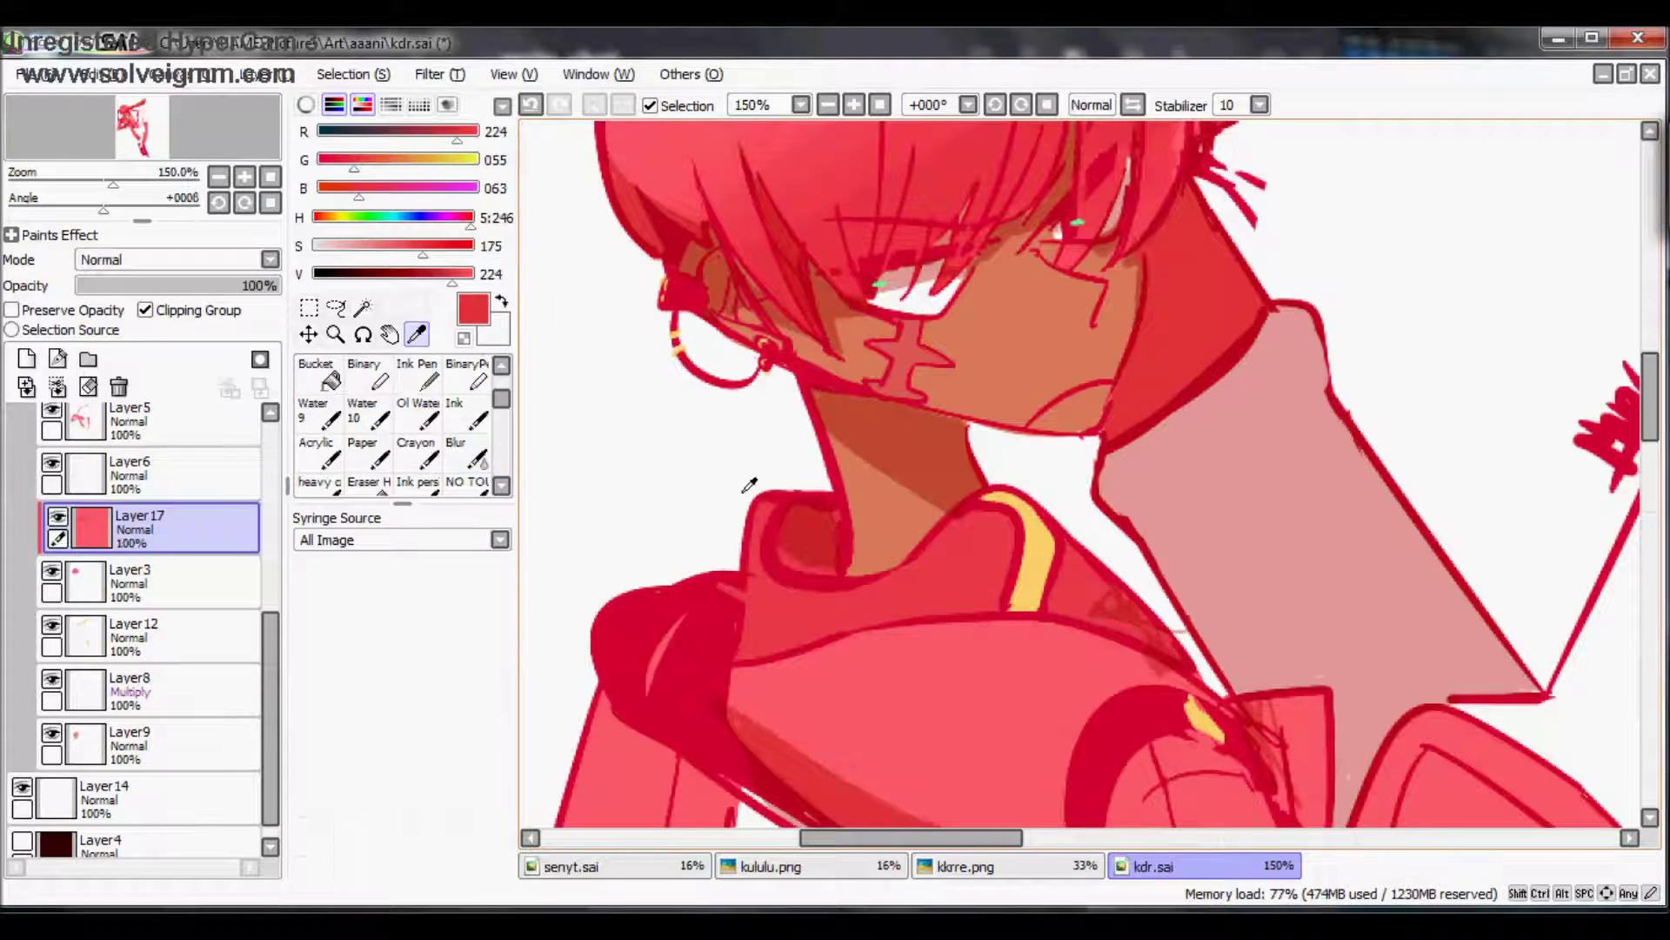
scroll(130, 609, "up", 3)
left_click(139, 644)
scroll(856, 178, "down", 3)
key("n")
left_click(501, 866)
left_click(471, 816)
left_click_drag(957, 722, 1479, 723)
left_click(452, 74)
key("b")
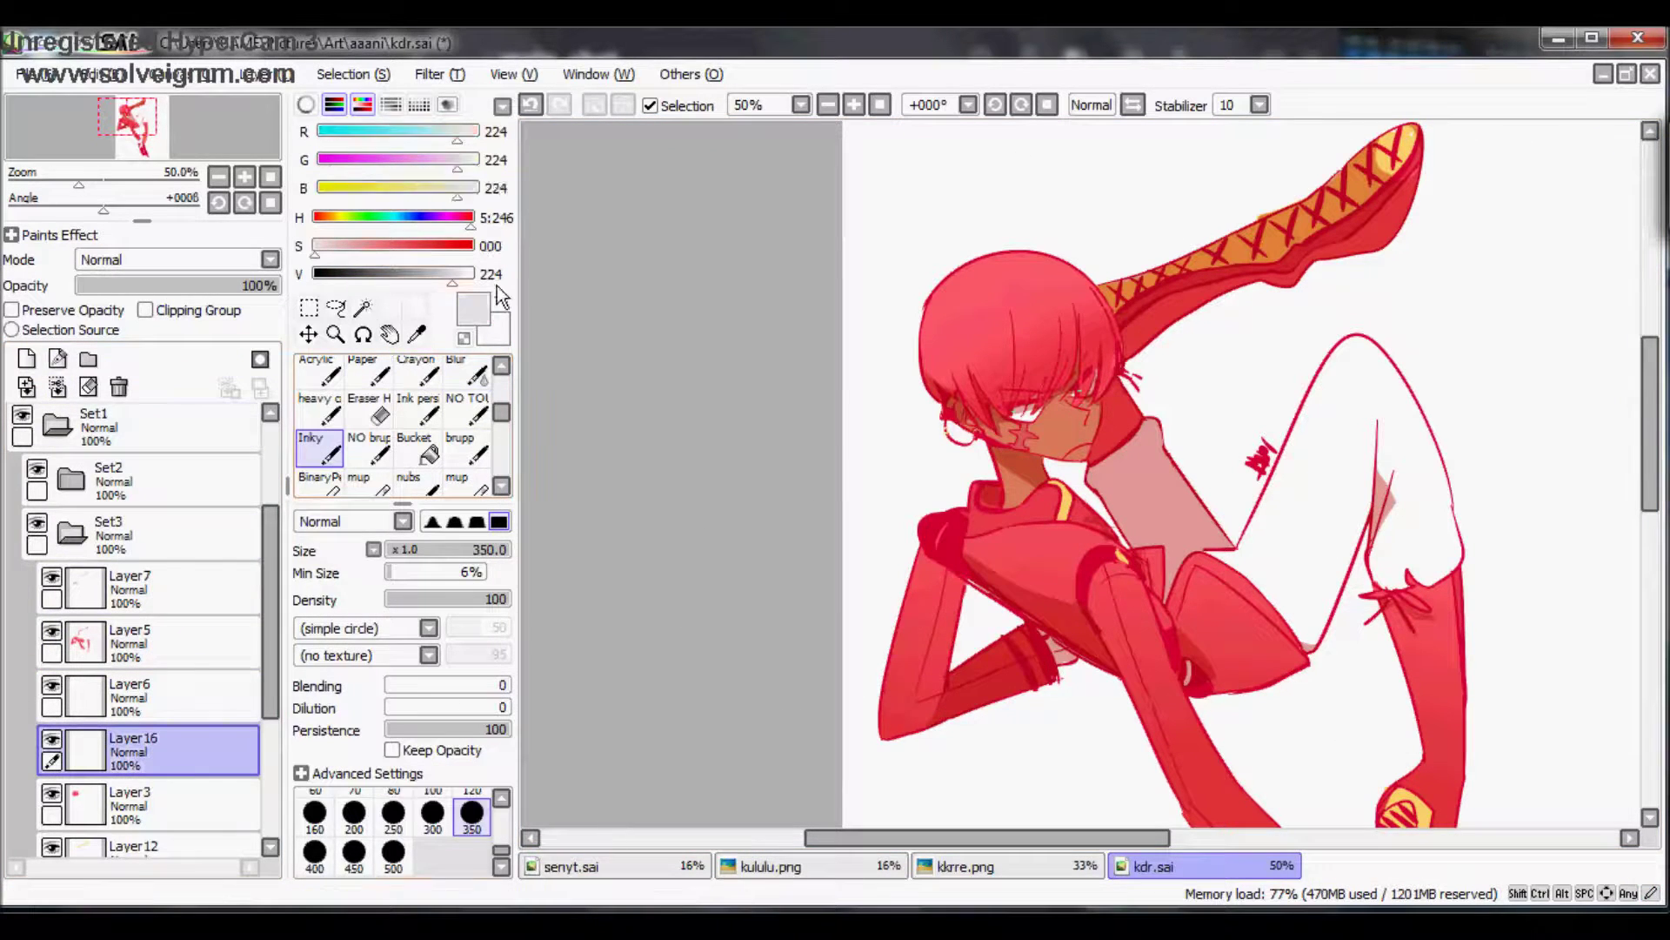
Step: Outline and fill a white highlight across the front of the hair, set its layer to 43% opacity and trim it with the eraser
left_click_drag(934, 380, 1052, 261)
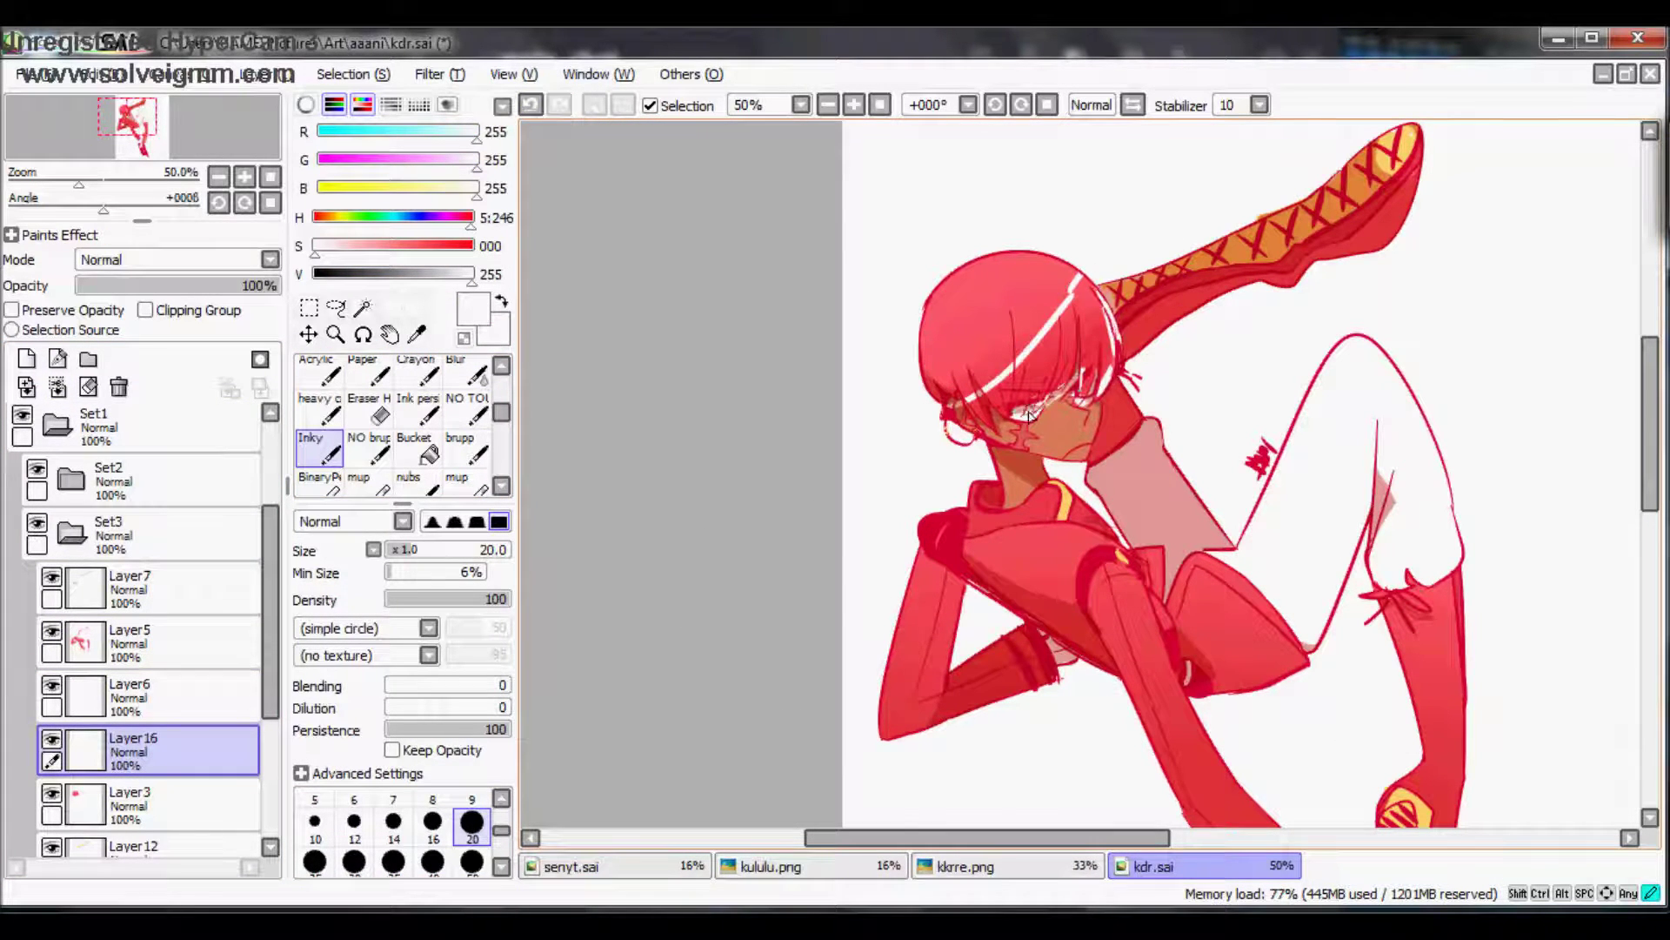
left_click(422, 448)
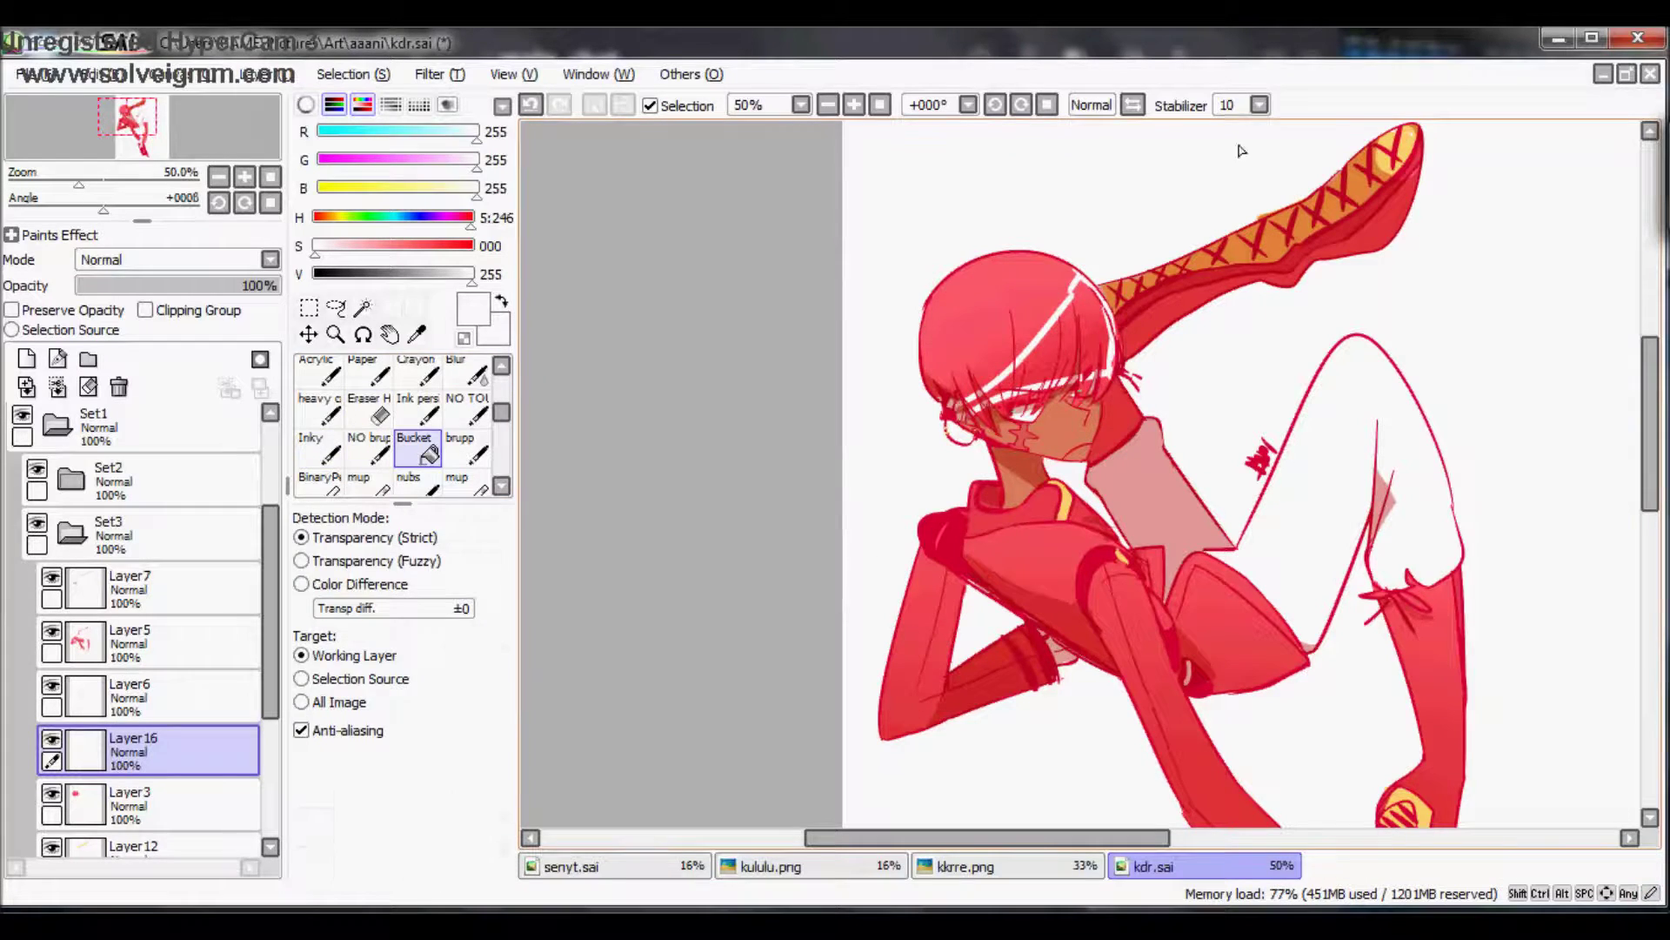
left_click(1084, 348)
key("n")
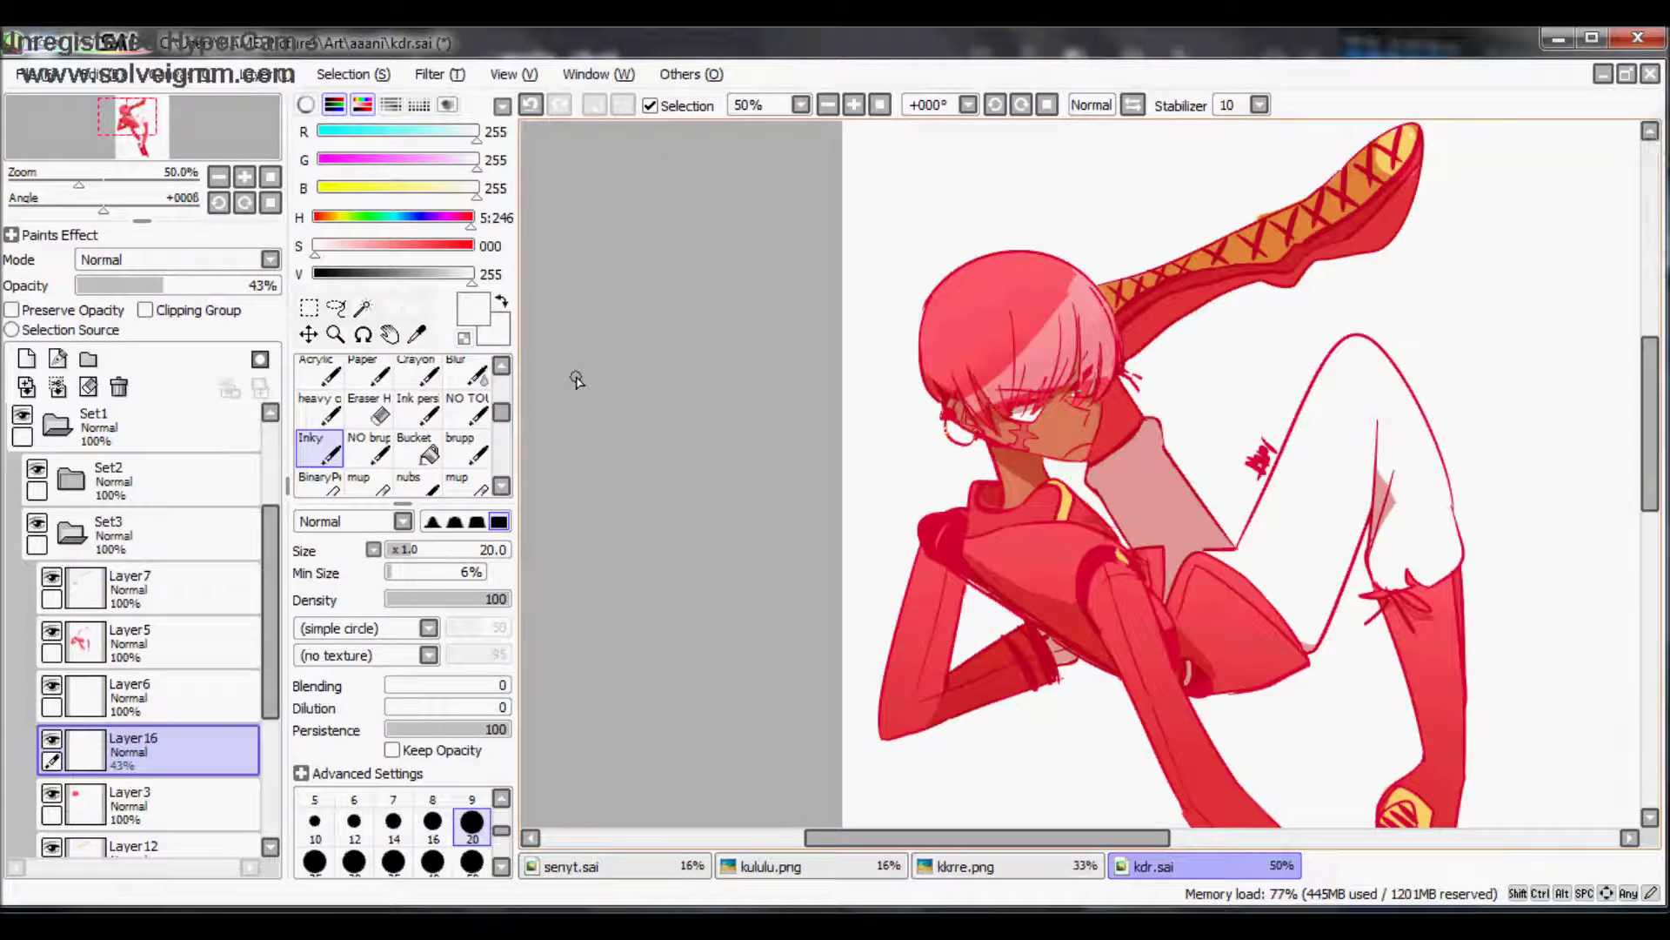
key("e")
left_click_drag(1157, 396, 1057, 370)
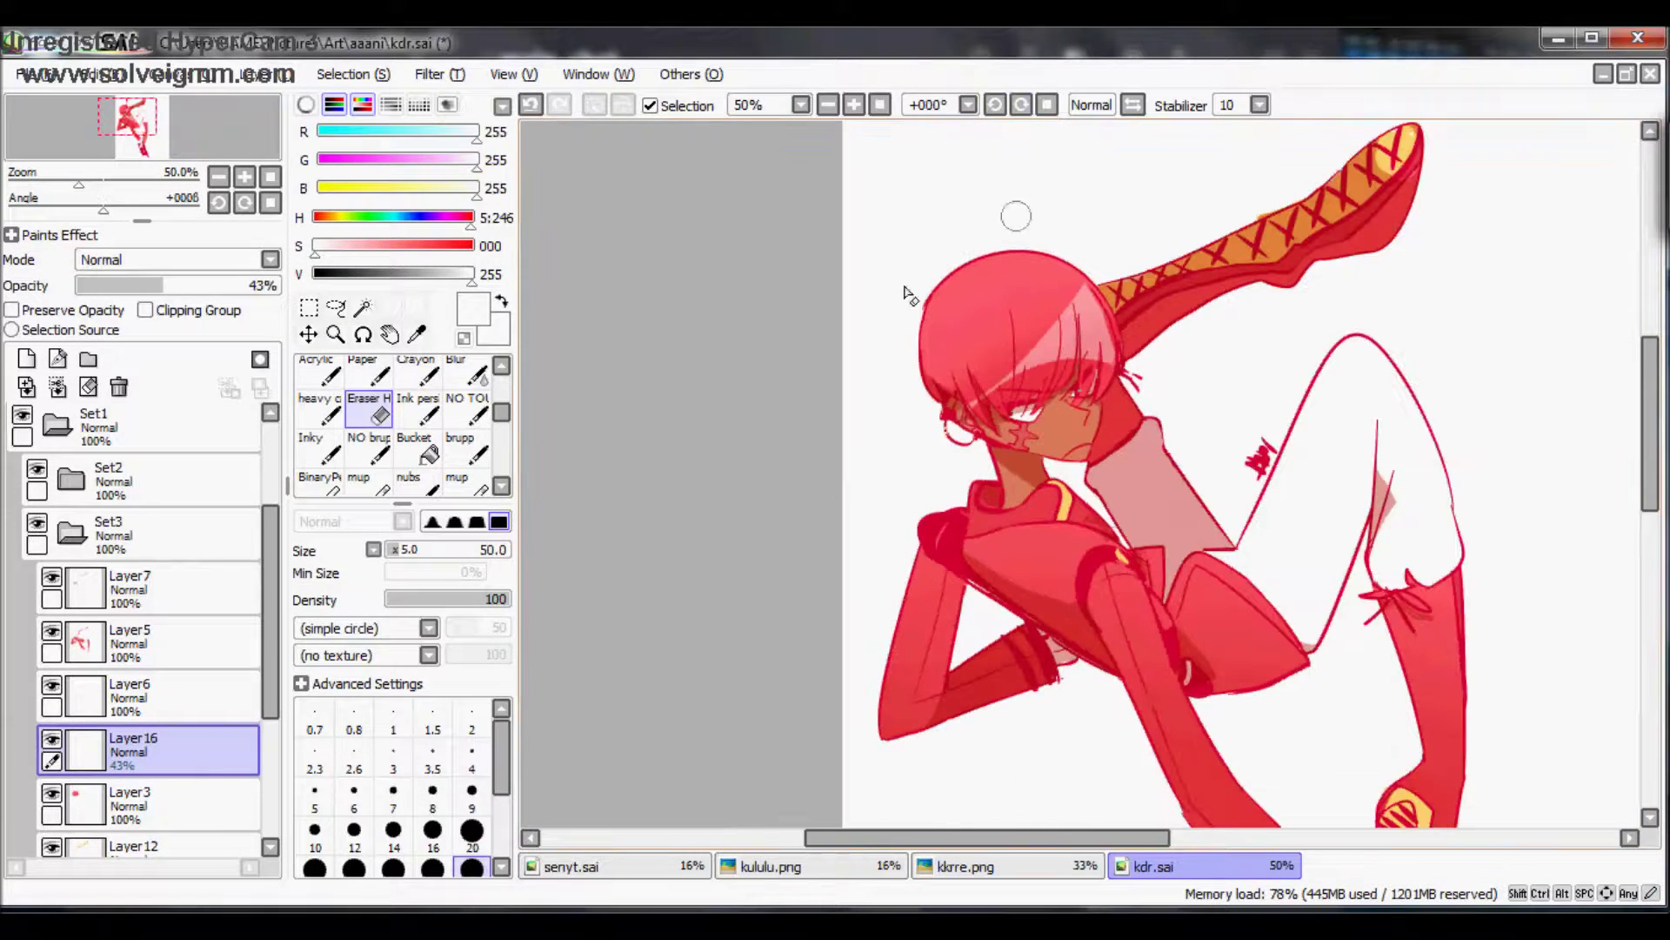
Step: Add a layer above the yellow Layer12, paint a white highlight on the raised boot's laced panel and set the opacity to 41%
key("n")
left_click(131, 845)
left_click(26, 359)
key("h")
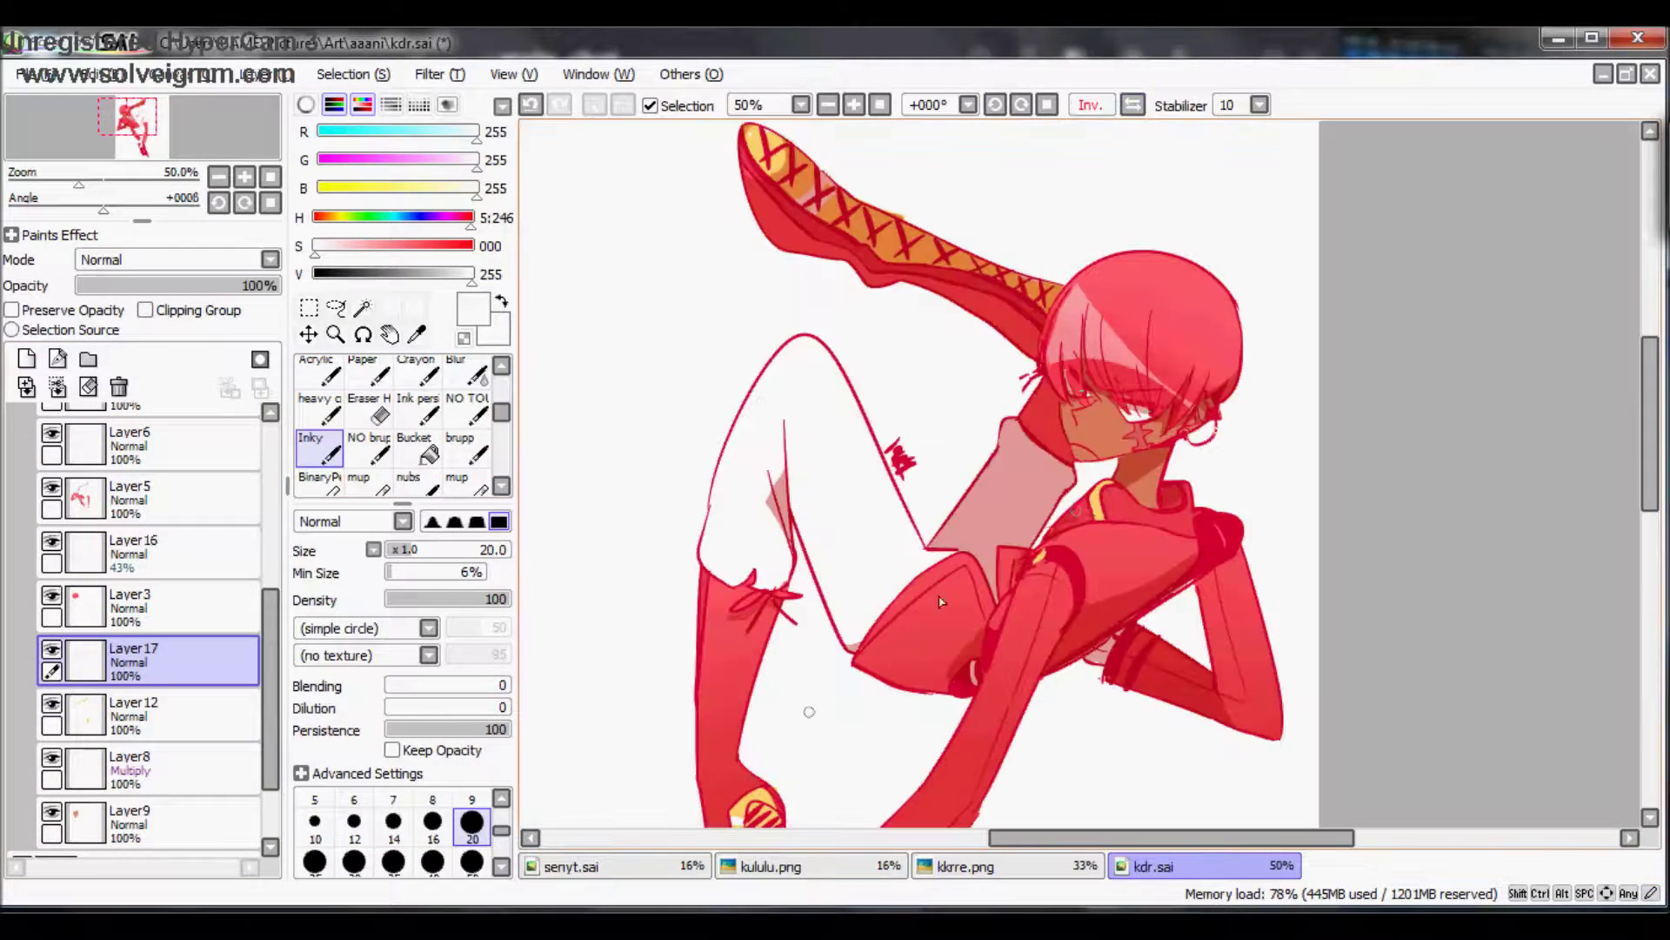
key("ctrl+z")
key("ctrl+z")
key("e")
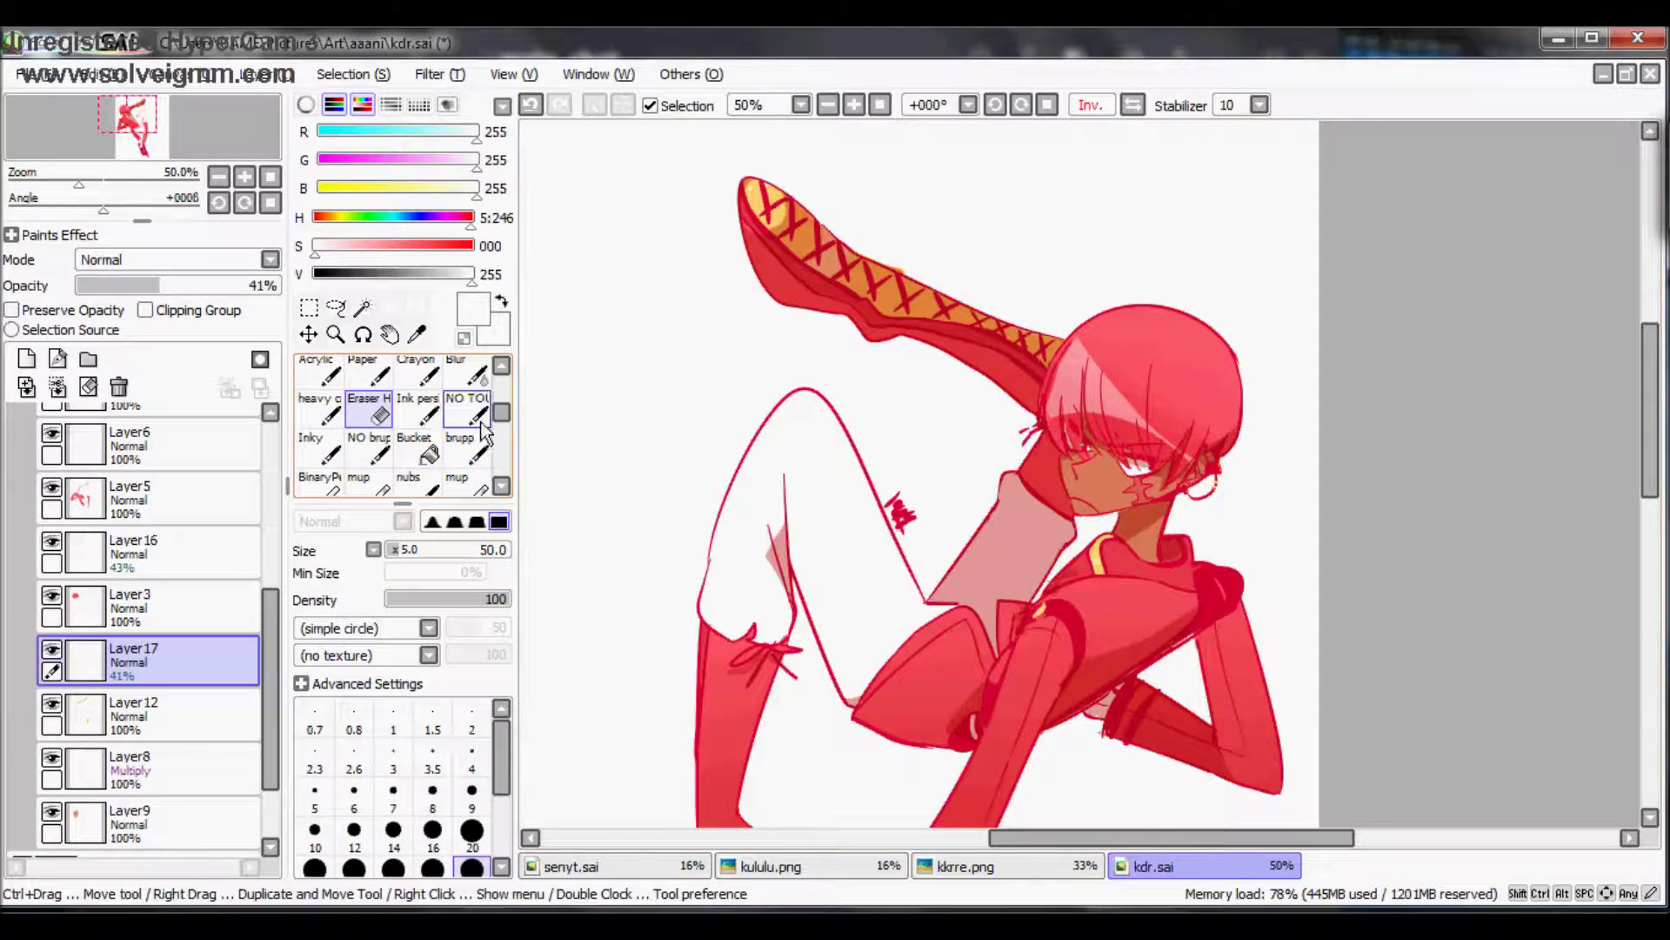
left_click(33, 74)
key("Escape")
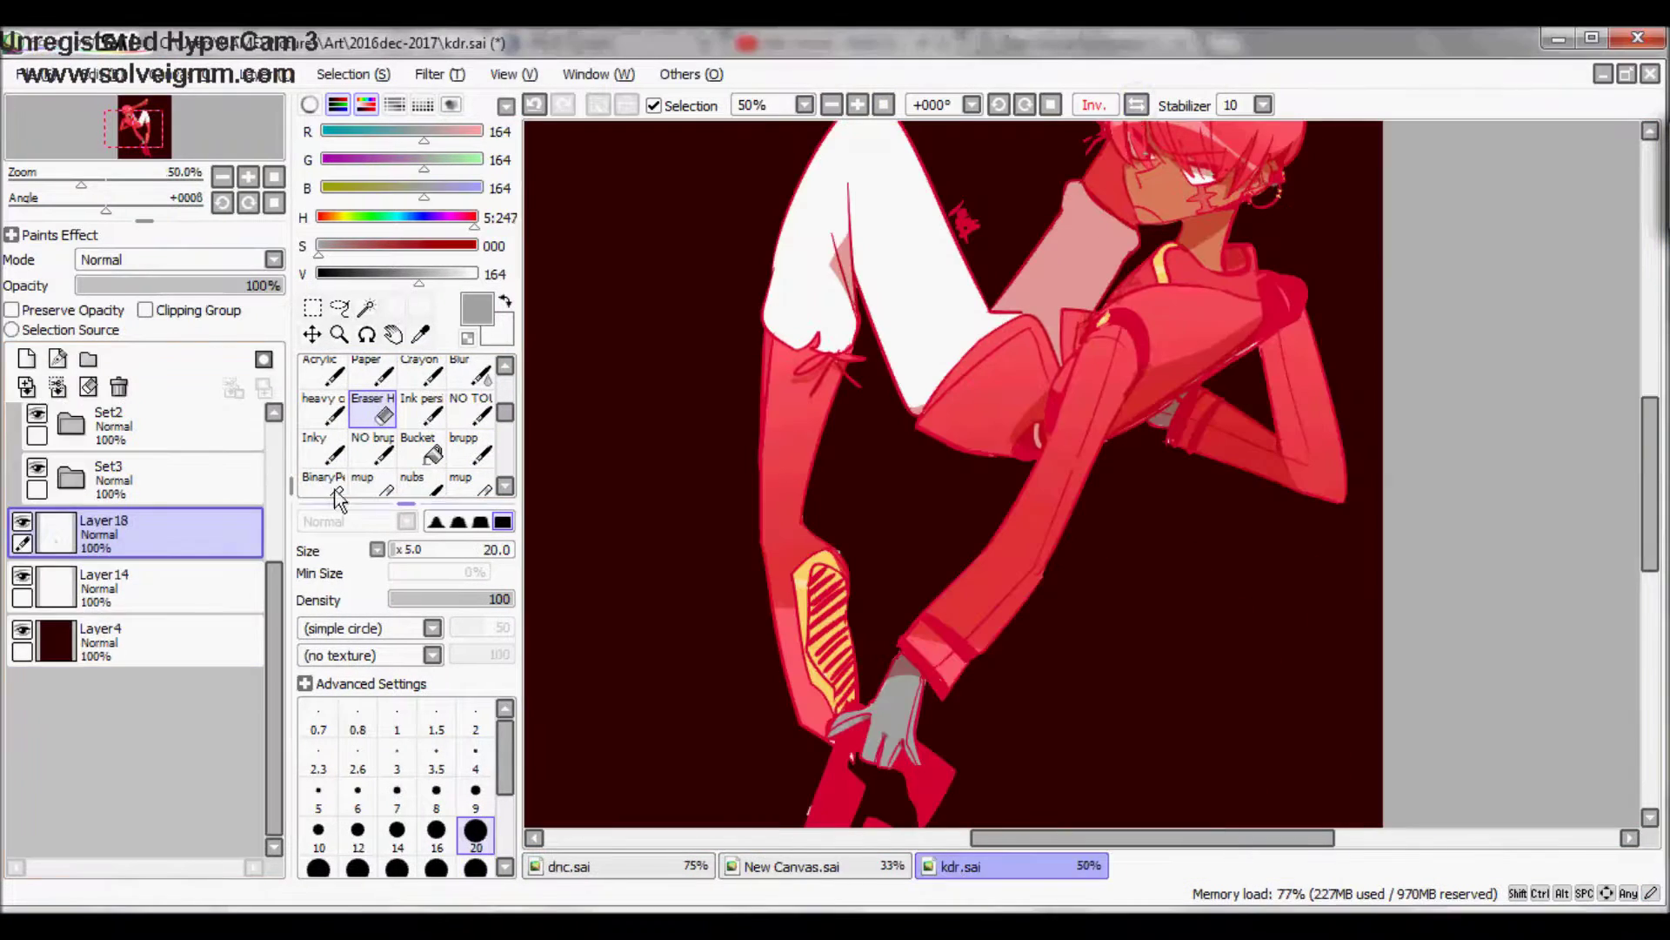
Step: Recolour the grey glove shading on Layer18 to mauve with hue -9, saturation +27 and luminescence +36
key("ctrl+u")
left_click_drag(292, 398, 190, 400)
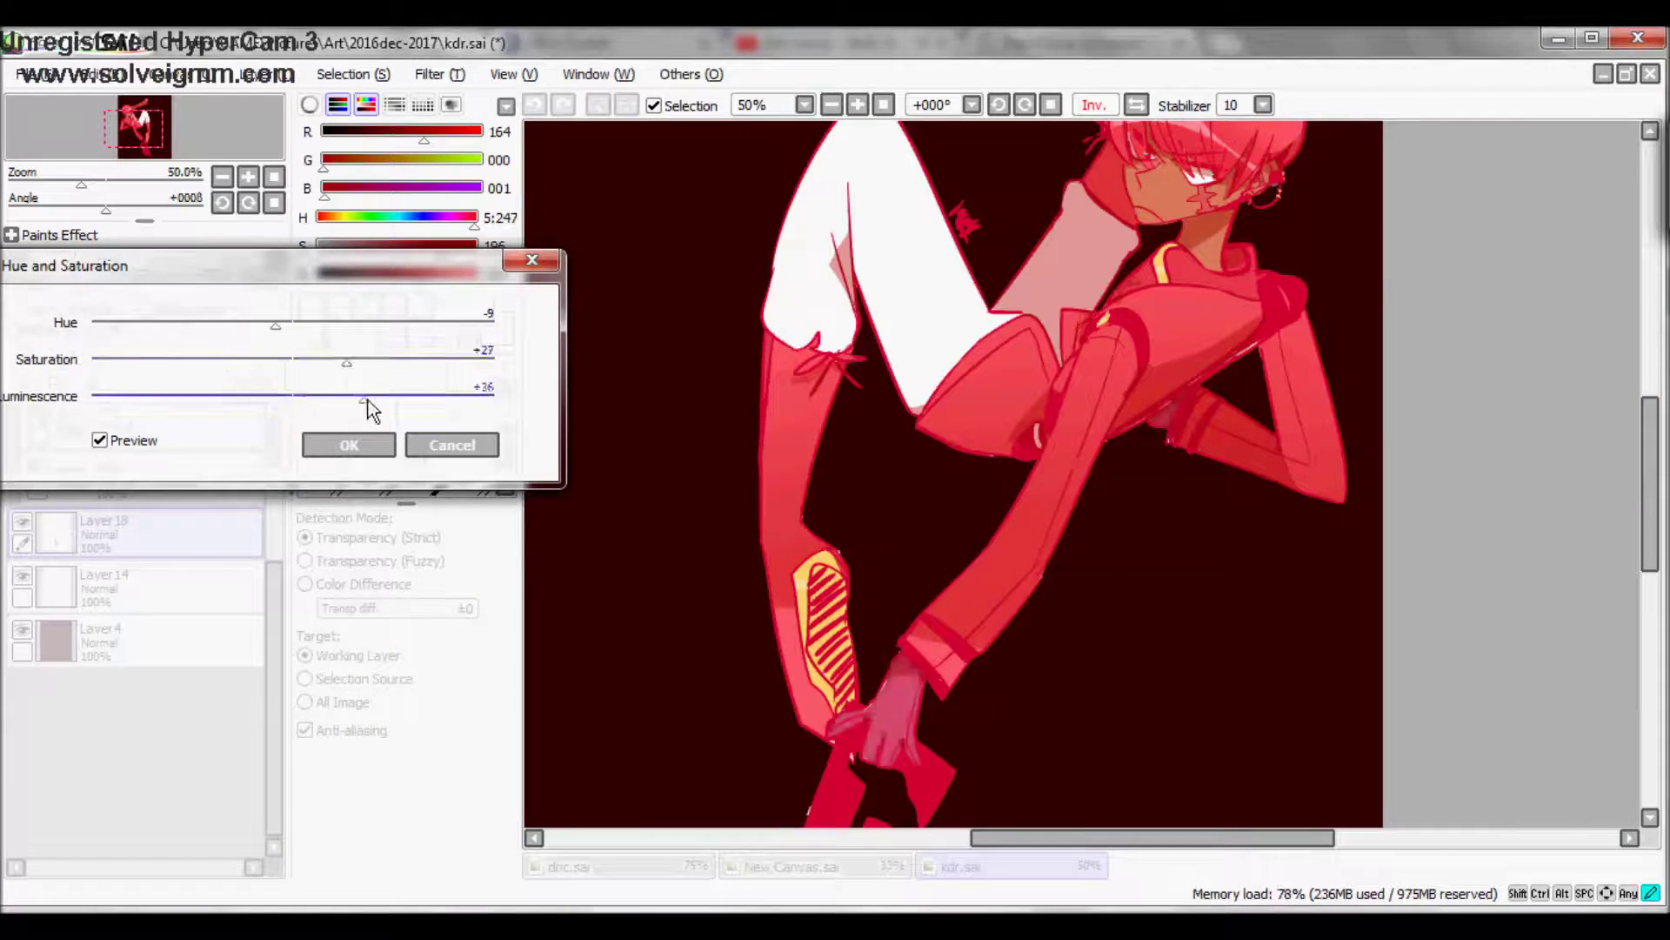
left_click(348, 445)
Step: Clean up the colour edges around the gloved hand and the shoe with the size 20 eraser
left_click(104, 587)
left_click(373, 407)
left_click(475, 831)
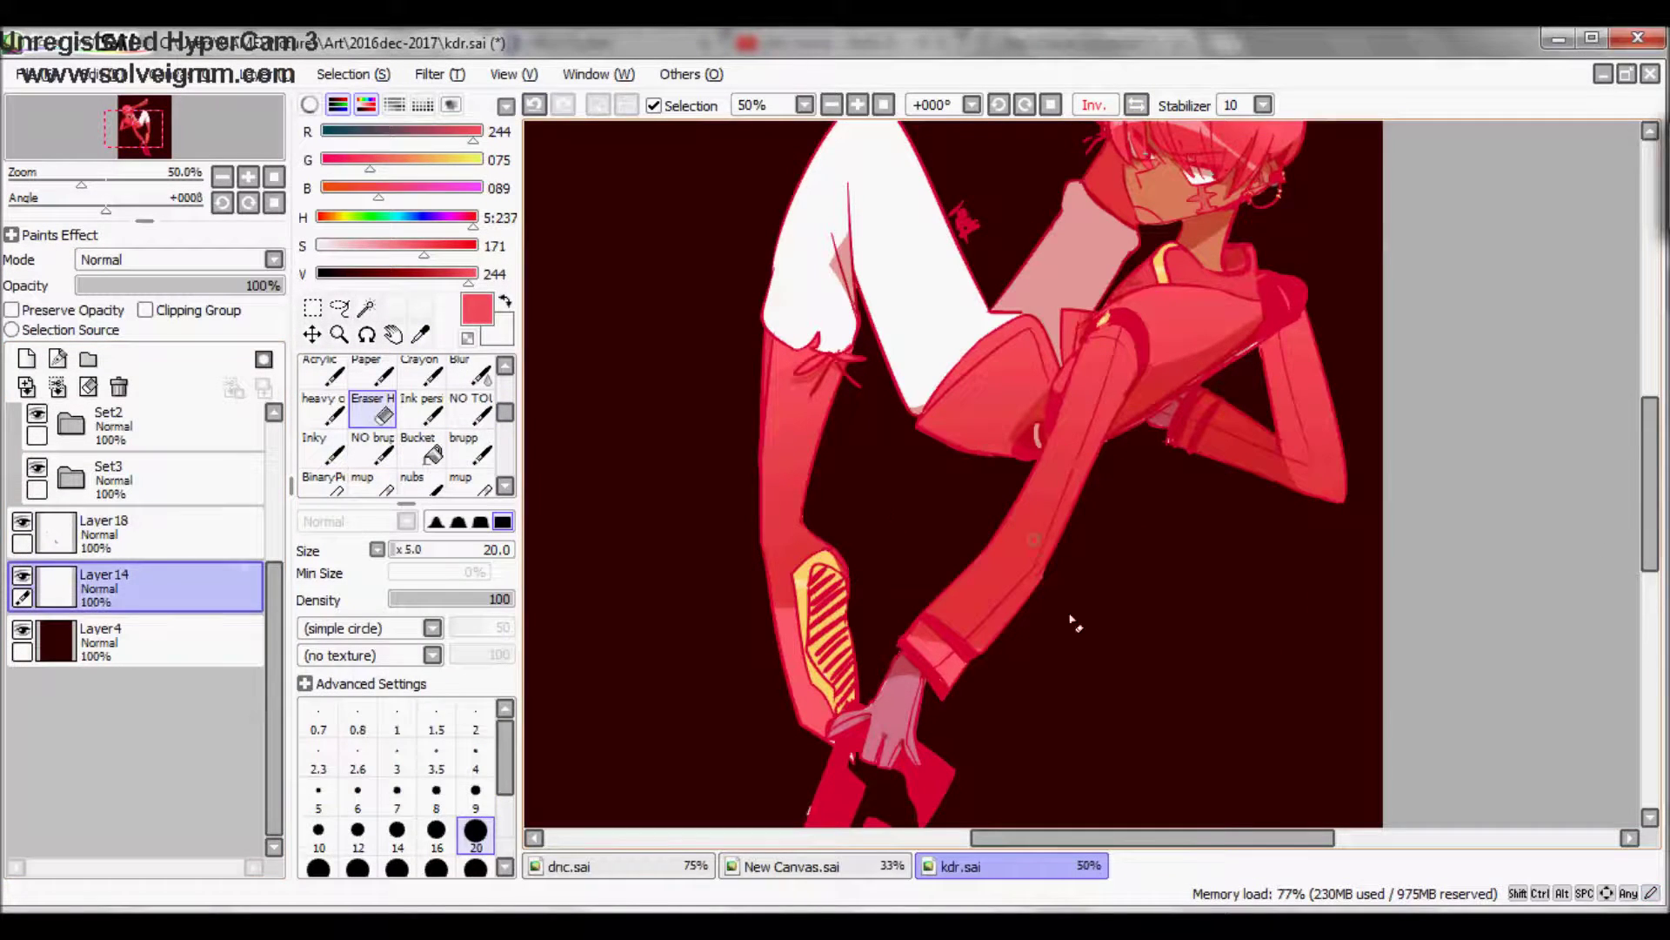
scroll(831, 692, "down", 2)
key("b")
scroll(663, 499, "up", 2)
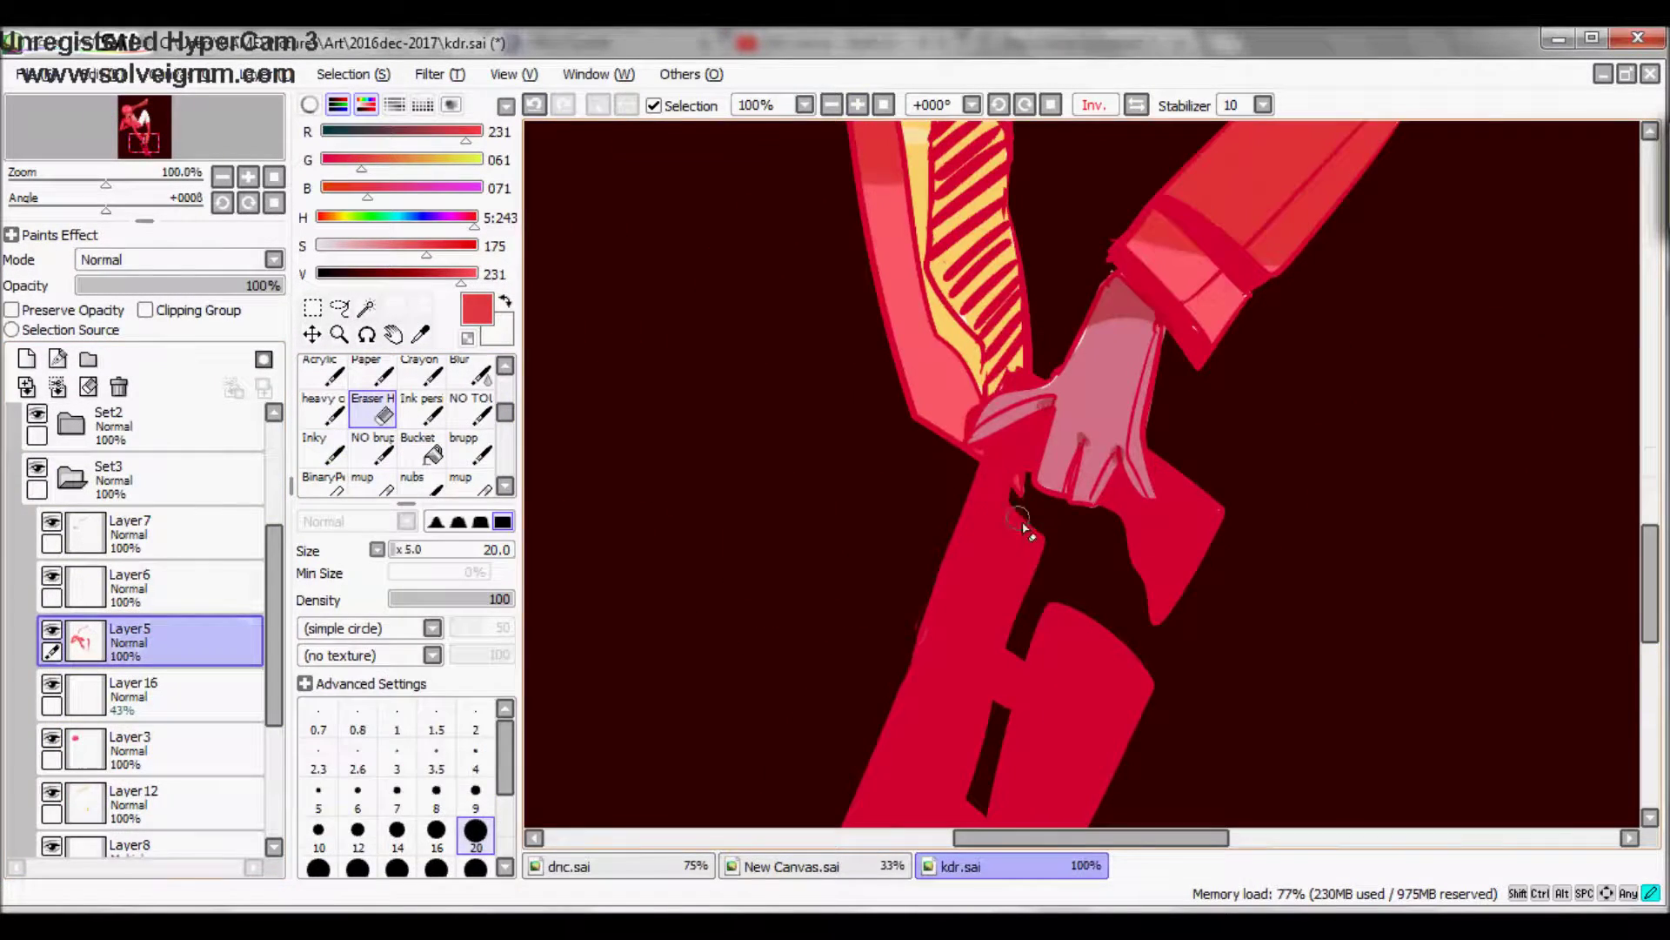
Step: Fill a layer clipped to Layer14 with pink and shift its hue to tan, and darken the Set2 linework with luminescence -29
scroll(1087, 366, "down", 3)
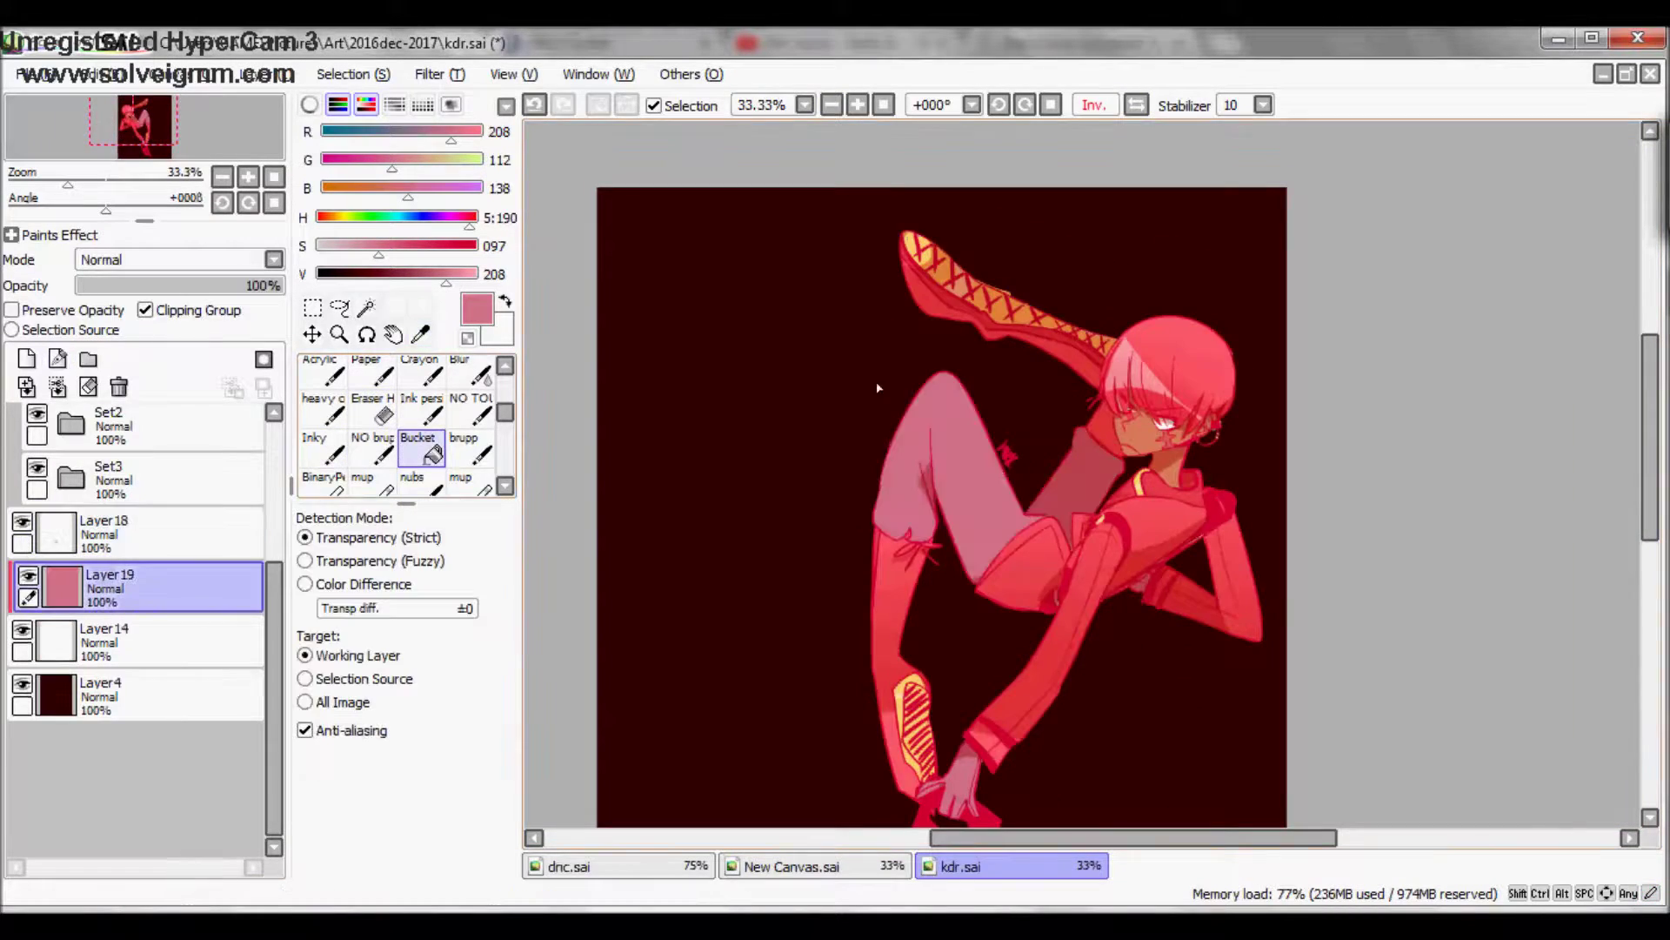
key("ctrl+u")
left_click_drag(292, 326, 395, 322)
key("Return")
key("ctrl+u")
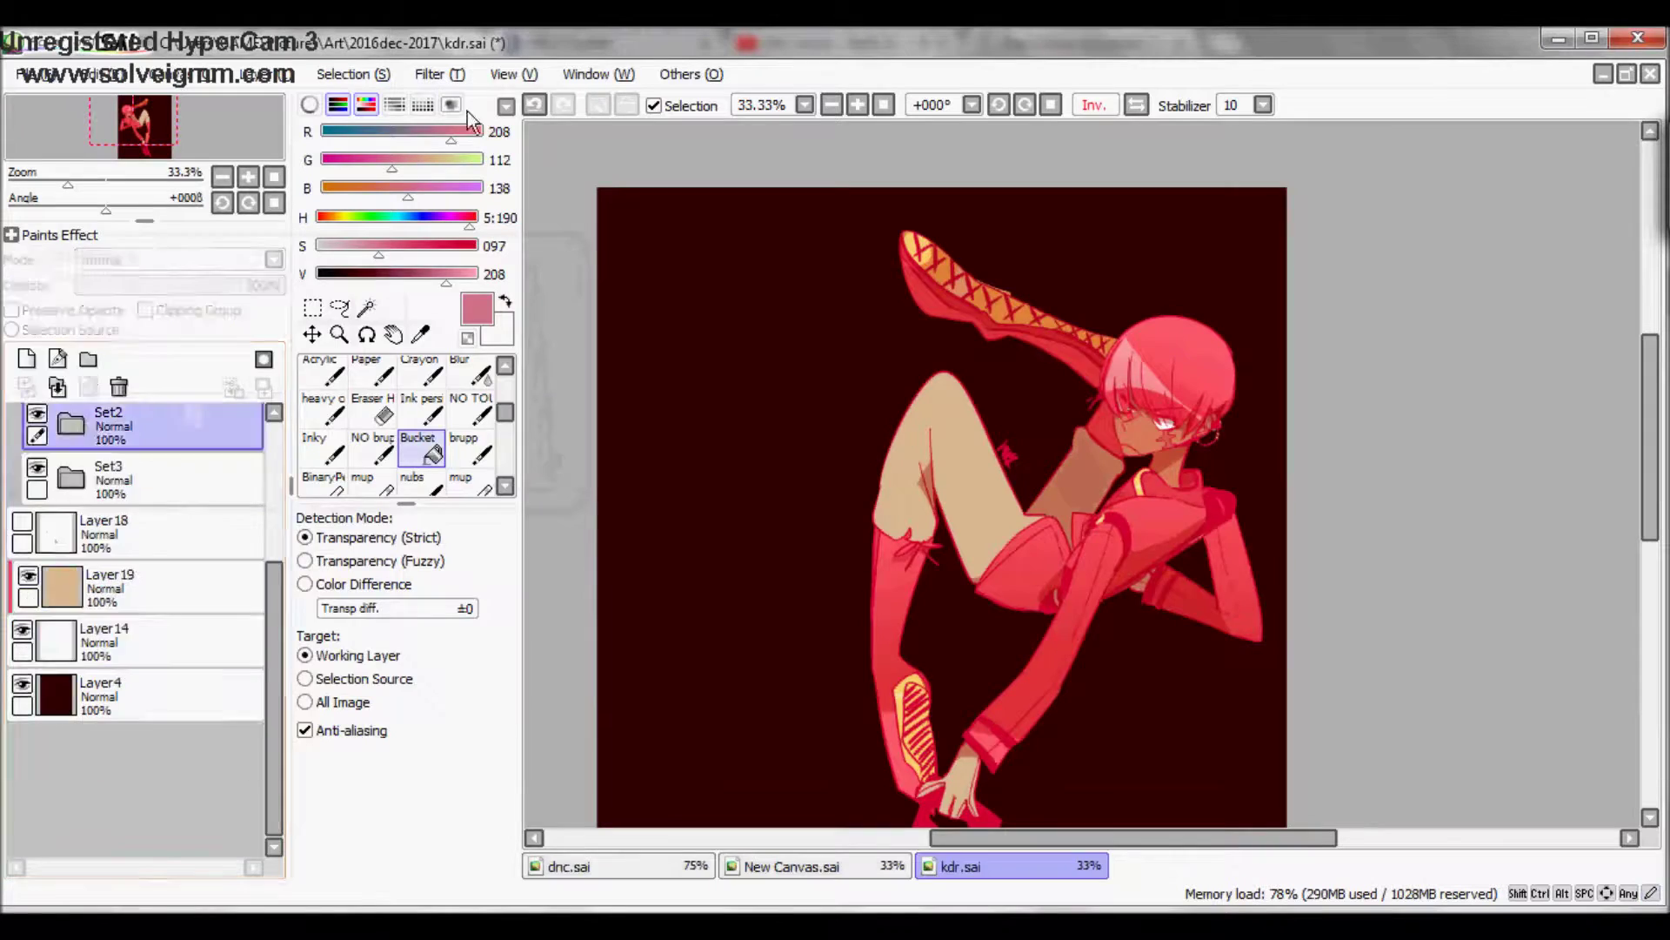
left_click(348, 445)
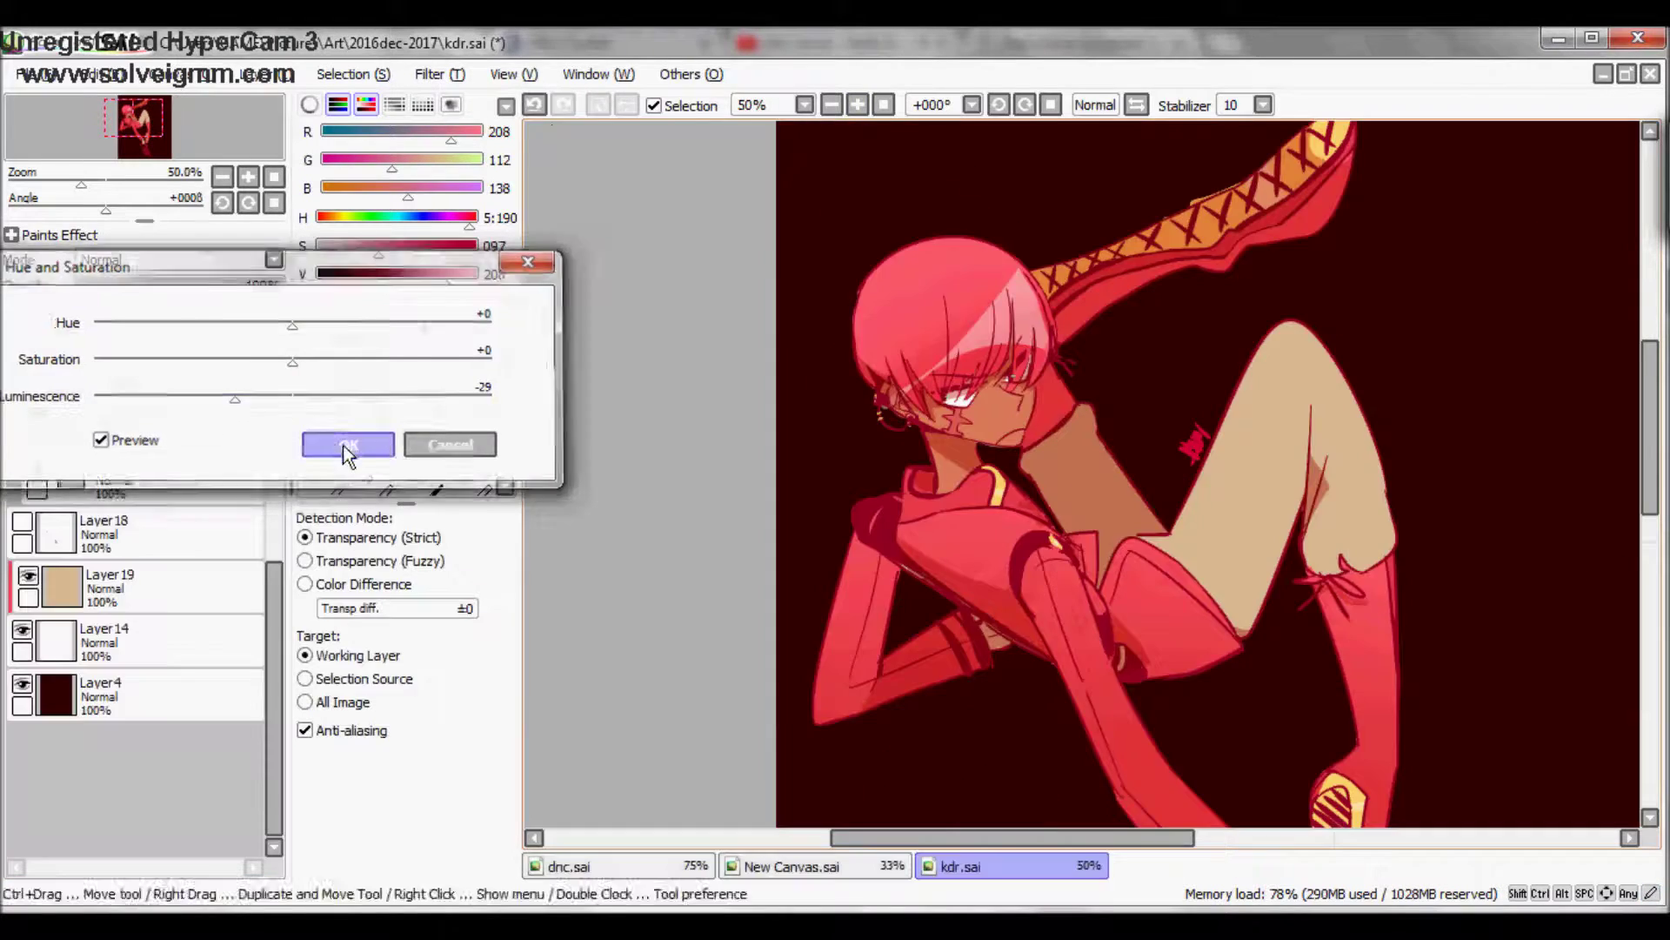
Step: Fine-tune the tan trouser layer's hue, saturation and luminescence, with hue at +6 and saturation at +25
key("ctrl+u")
left_click_drag(420, 361, 492, 361)
left_click_drag(292, 325, 303, 325)
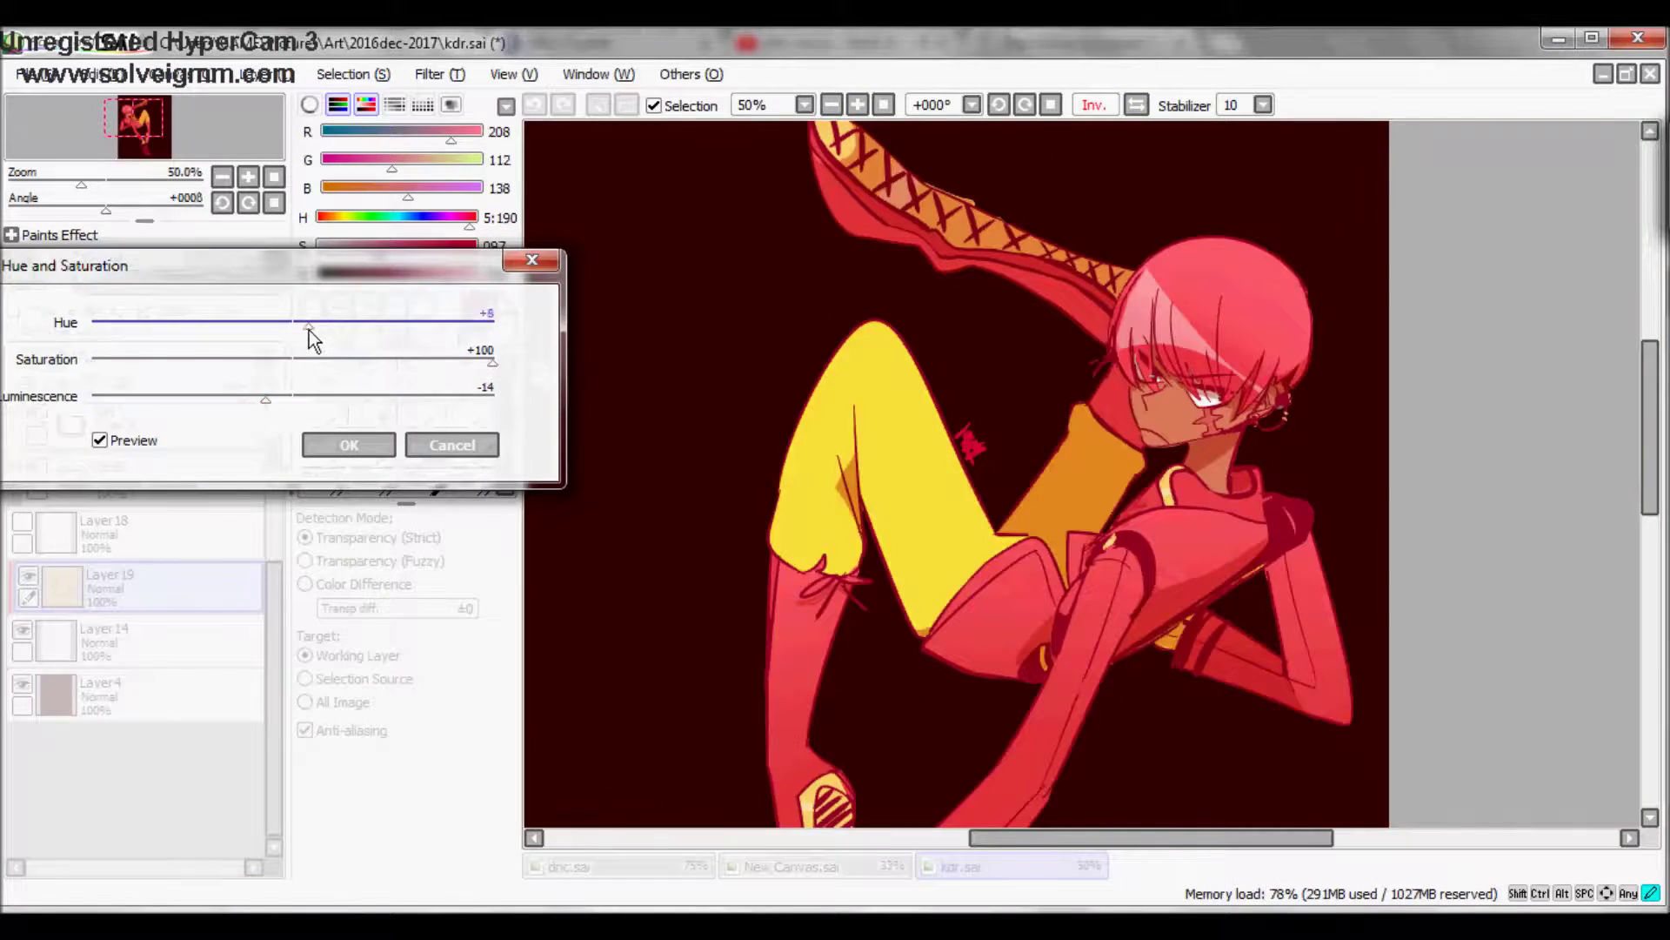
left_click_drag(293, 398, 266, 399)
key("minus")
left_click(1136, 104)
left_click_drag(492, 361, 342, 361)
left_click_drag(266, 398, 263, 399)
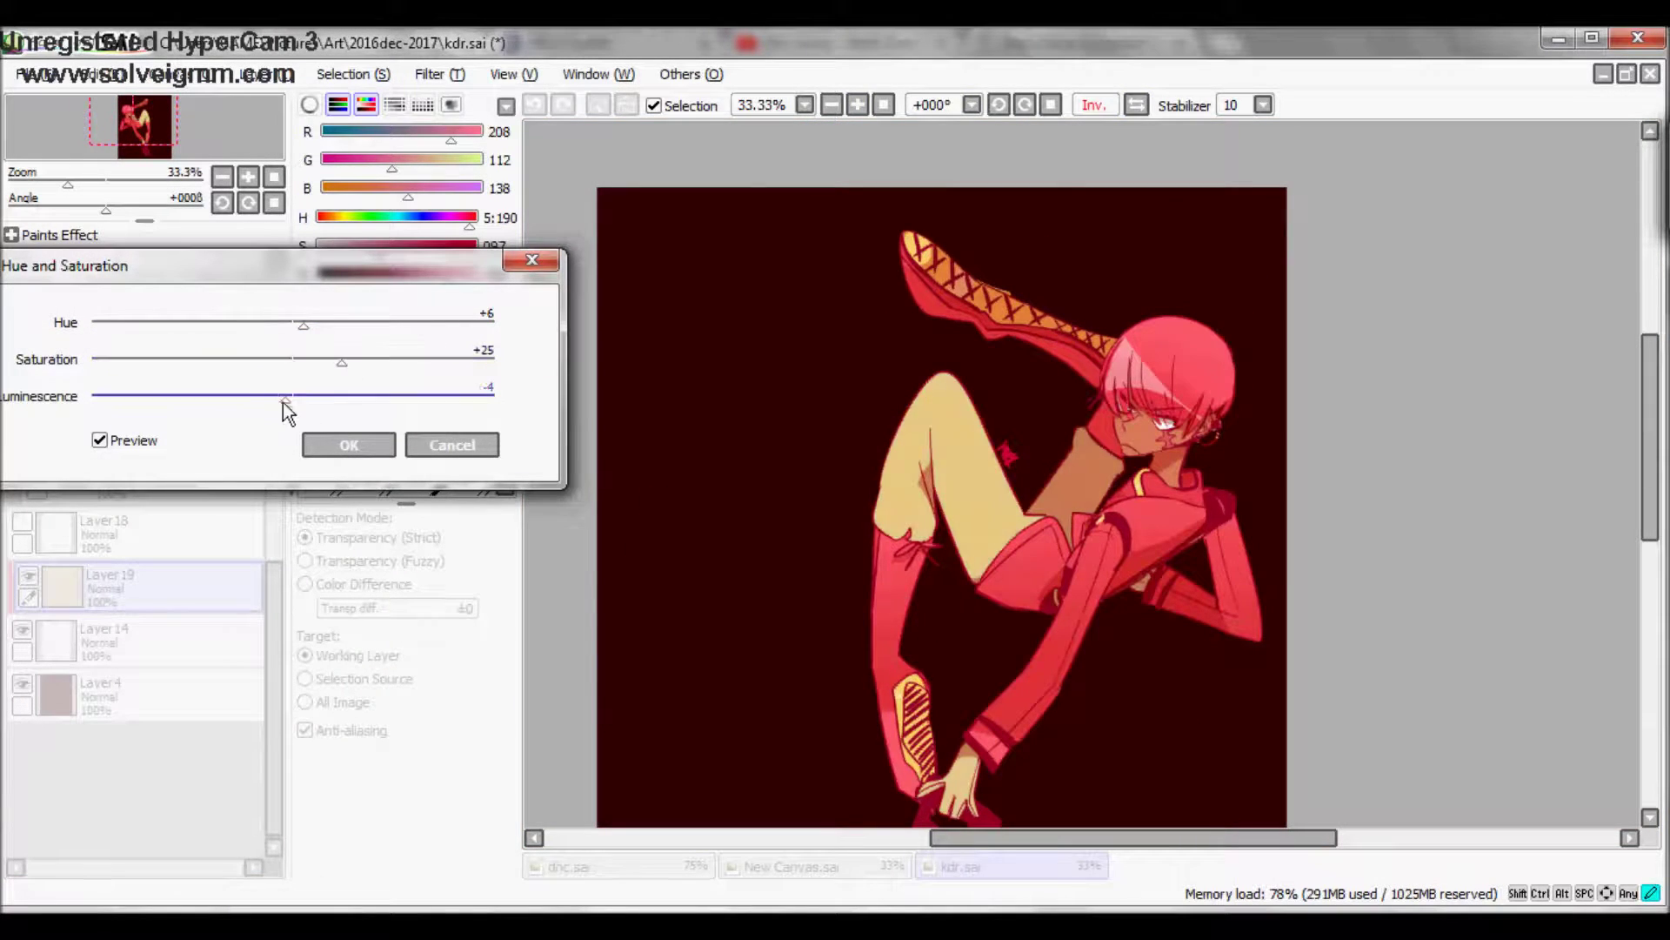
key("h")
left_click(857, 105)
left_click(348, 445)
key("h")
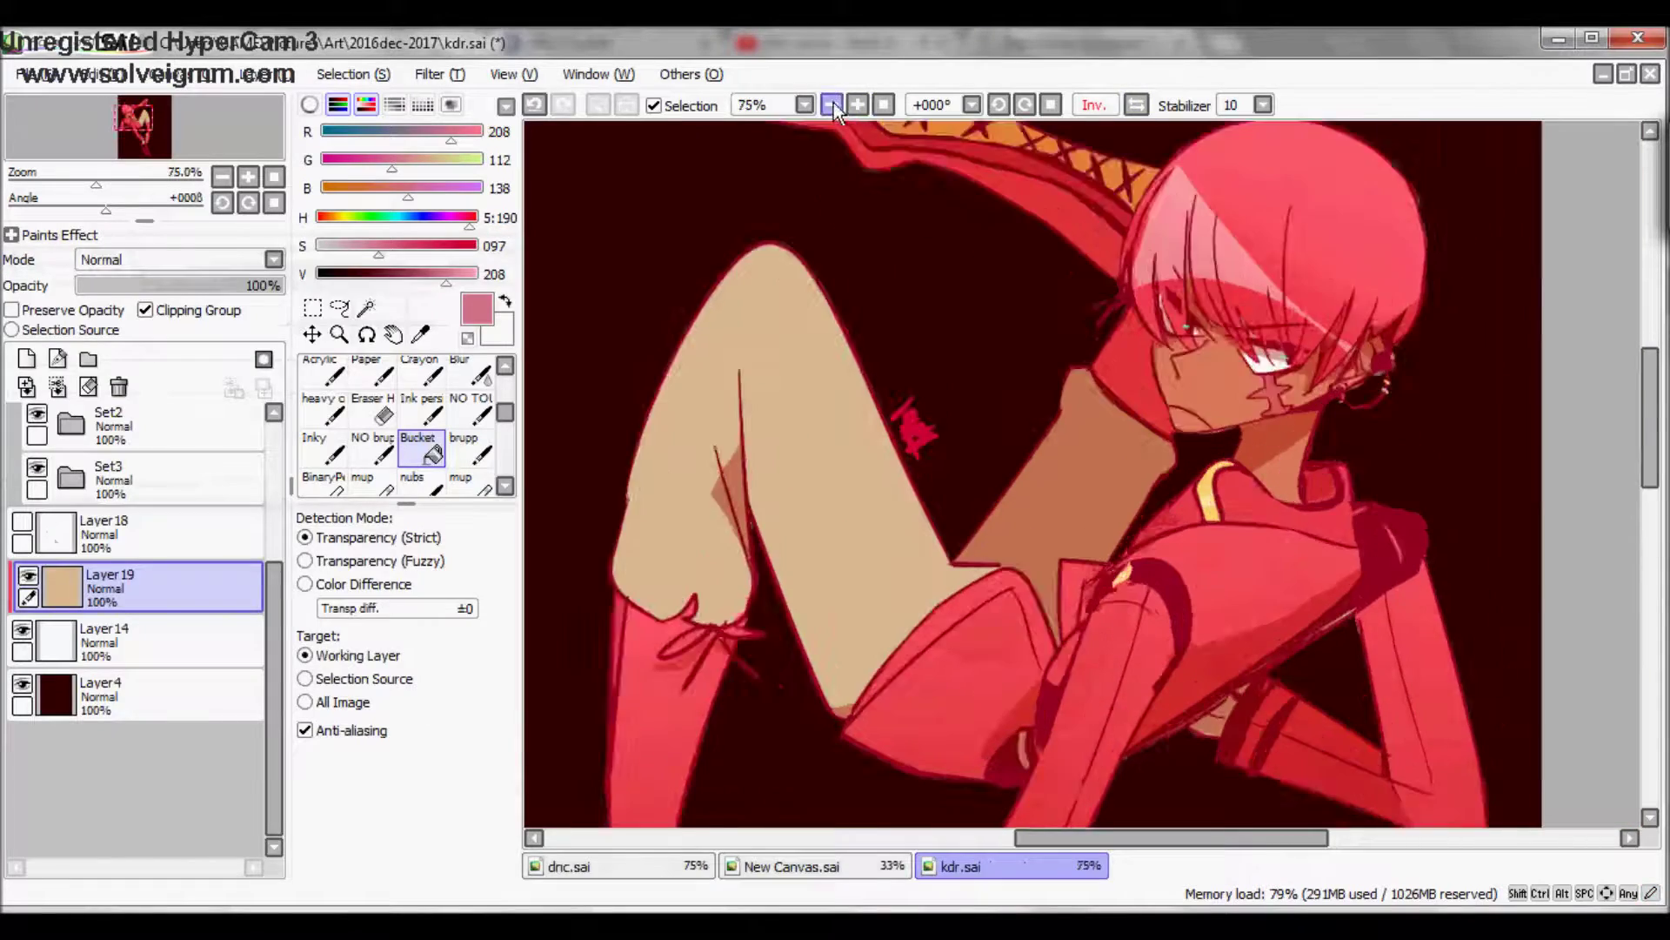
Step: Try another hue, saturation and luminescence adjustment on the tan trouser layer, and undo it
key("ctrl+u")
left_click_drag(293, 361, 350, 361)
left_click_drag(292, 398, 251, 398)
left_click_drag(292, 325, 196, 324)
left_click_drag(250, 398, 281, 398)
left_click(348, 444)
key("minus")
key("ctrl+z")
left_click(857, 105)
key("h")
key("minus")
left_click(52, 522)
left_click(52, 530)
key("e")
key("plus")
key("plus")
key("h")
scroll(130, 609, "down", 1)
Step: Paint a white highlight band on the boot below the near knee with the size 20 Inky brush and Bucket, trimming with the size 50 eraser
left_click(65, 770)
left_click(71, 457)
left_click(174, 415)
left_click(322, 448)
key("x")
key("h")
scroll(1008, 818, "down", 4)
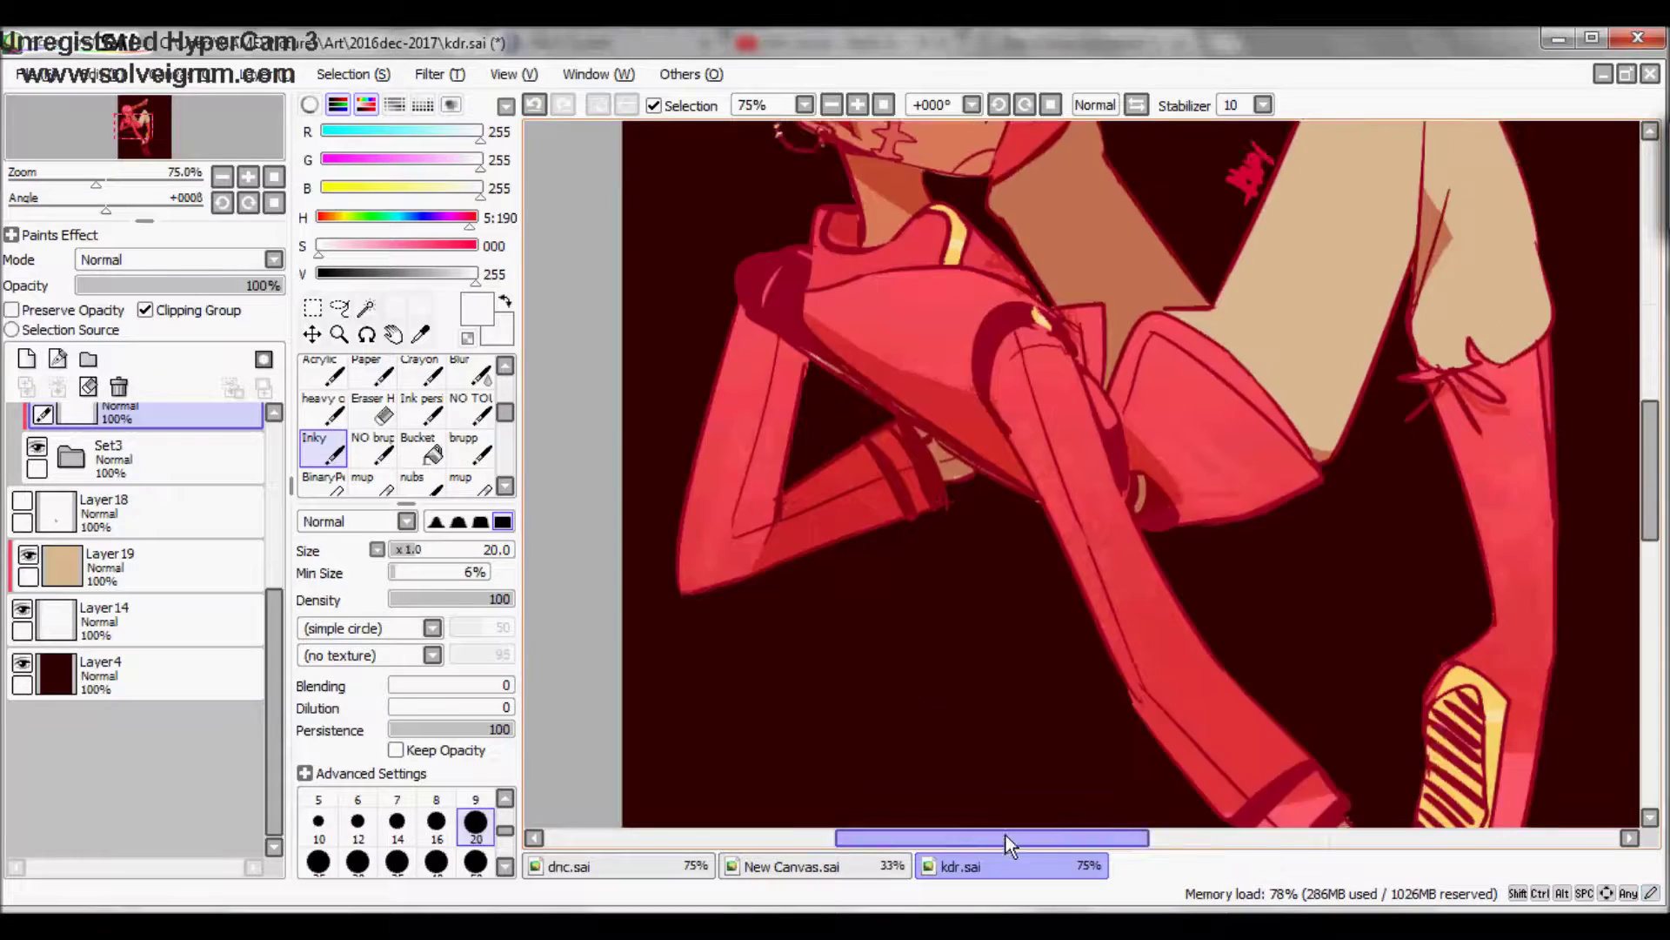
left_click(422, 448)
left_click(383, 411)
key("minus")
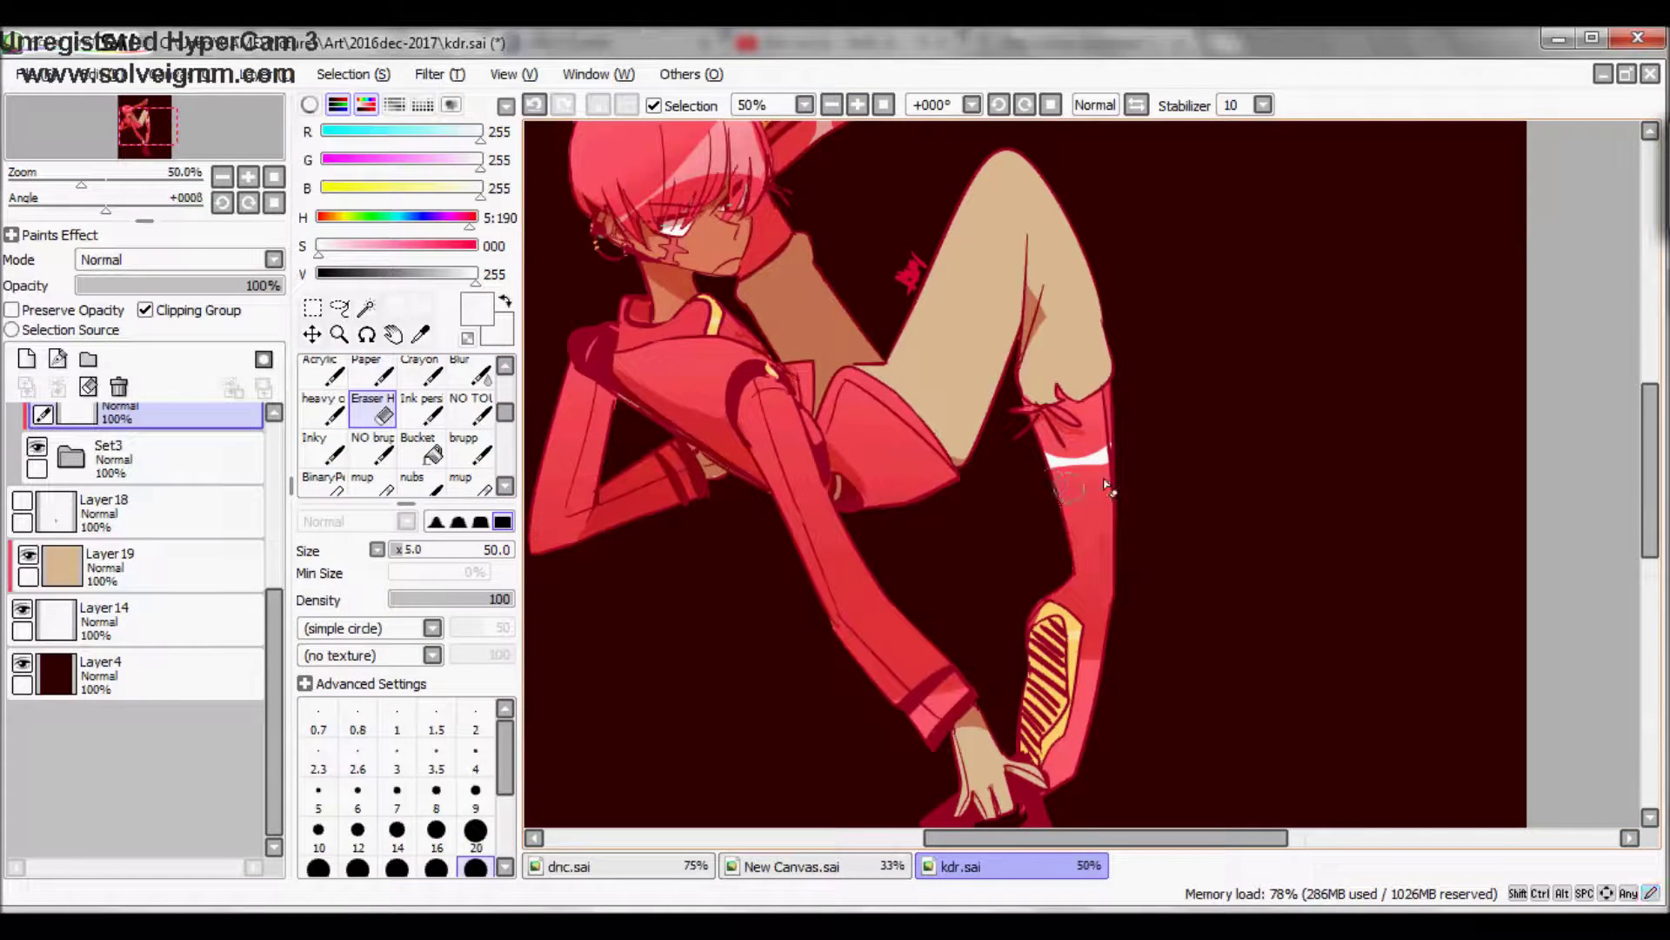
Step: Add a white highlight band to the raised boot and set the highlight layer's opacity to 27%
scroll(1025, 474, "up", 3)
scroll(1025, 474, "left", 2)
key("n")
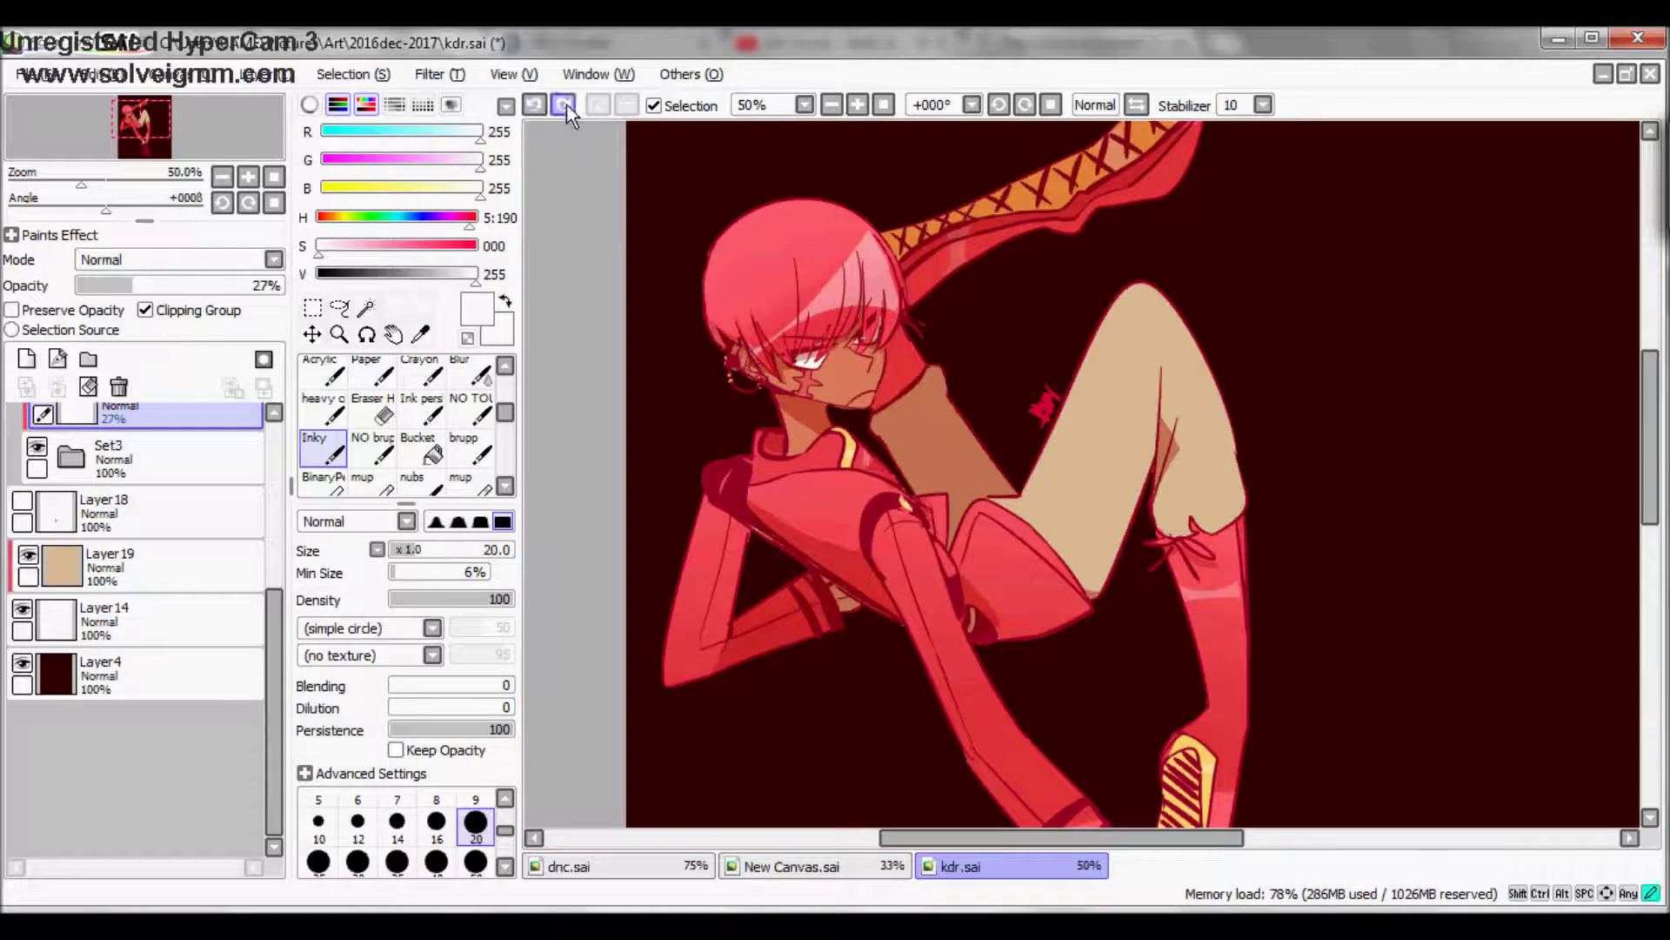
Step: Even out the red layer on the lower sleeve and boot with the size 50 Inky brush, cleaning the edges with the size 20 eraser
scroll(957, 470, "down", 3)
scroll(957, 469, "up", 1)
scroll(139, 539, "up", 3)
left_click(22, 476)
left_click(56, 592)
scroll(54, 496, "down", 4)
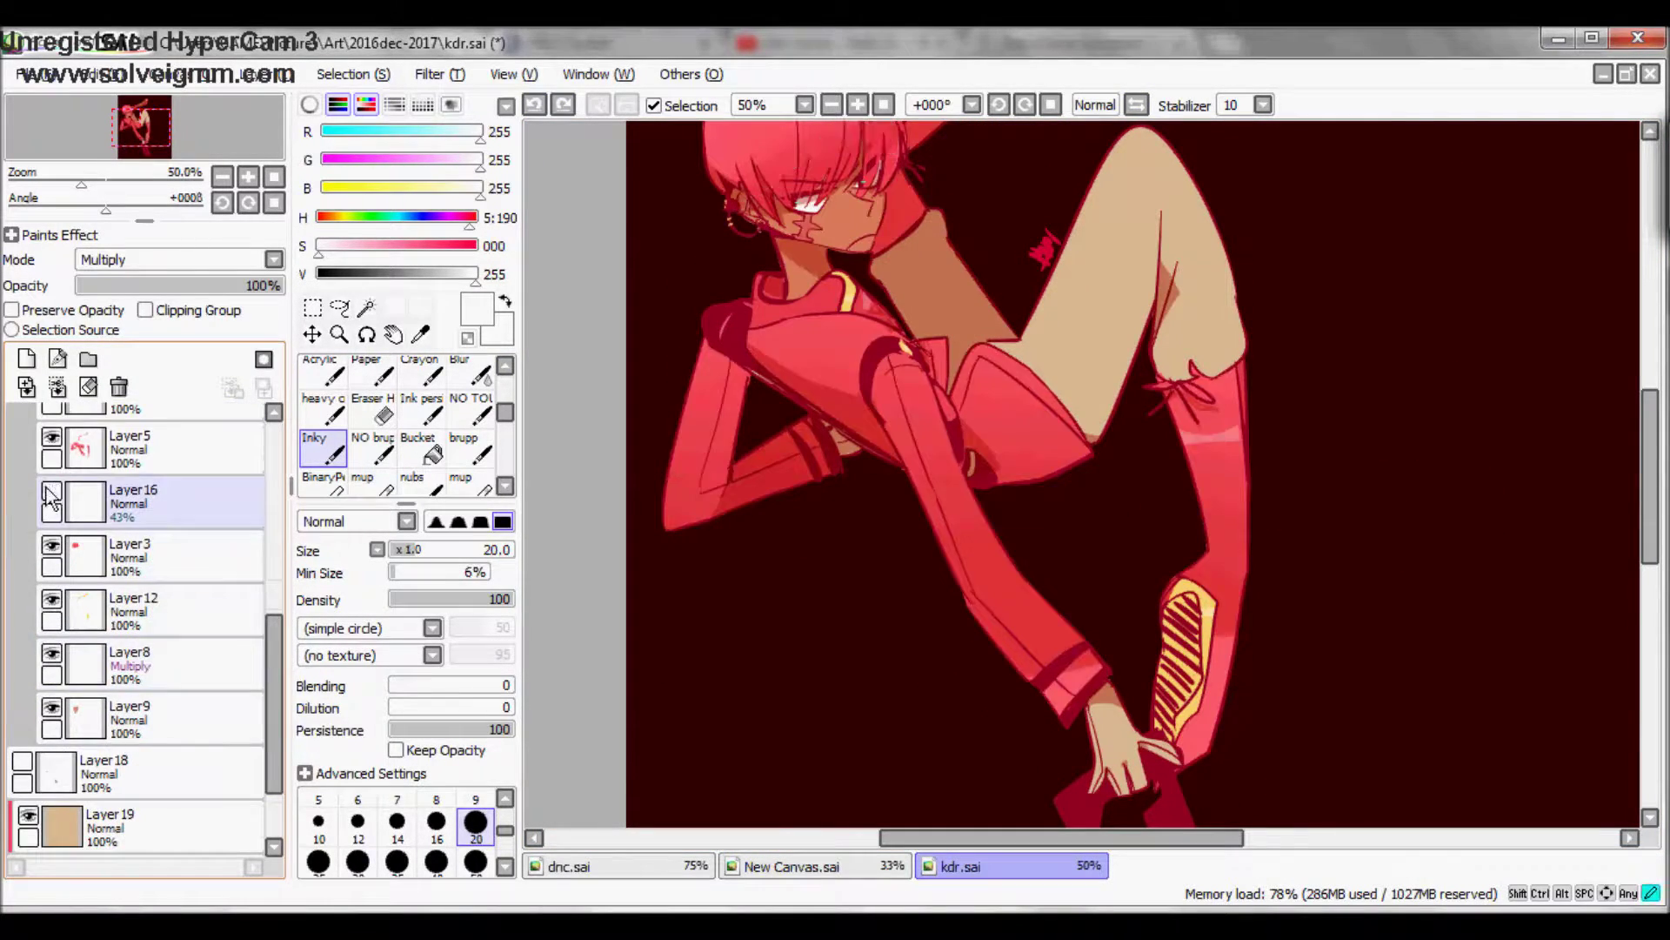
left_click(87, 448)
left_click(384, 408)
scroll(1005, 589, "up", 2)
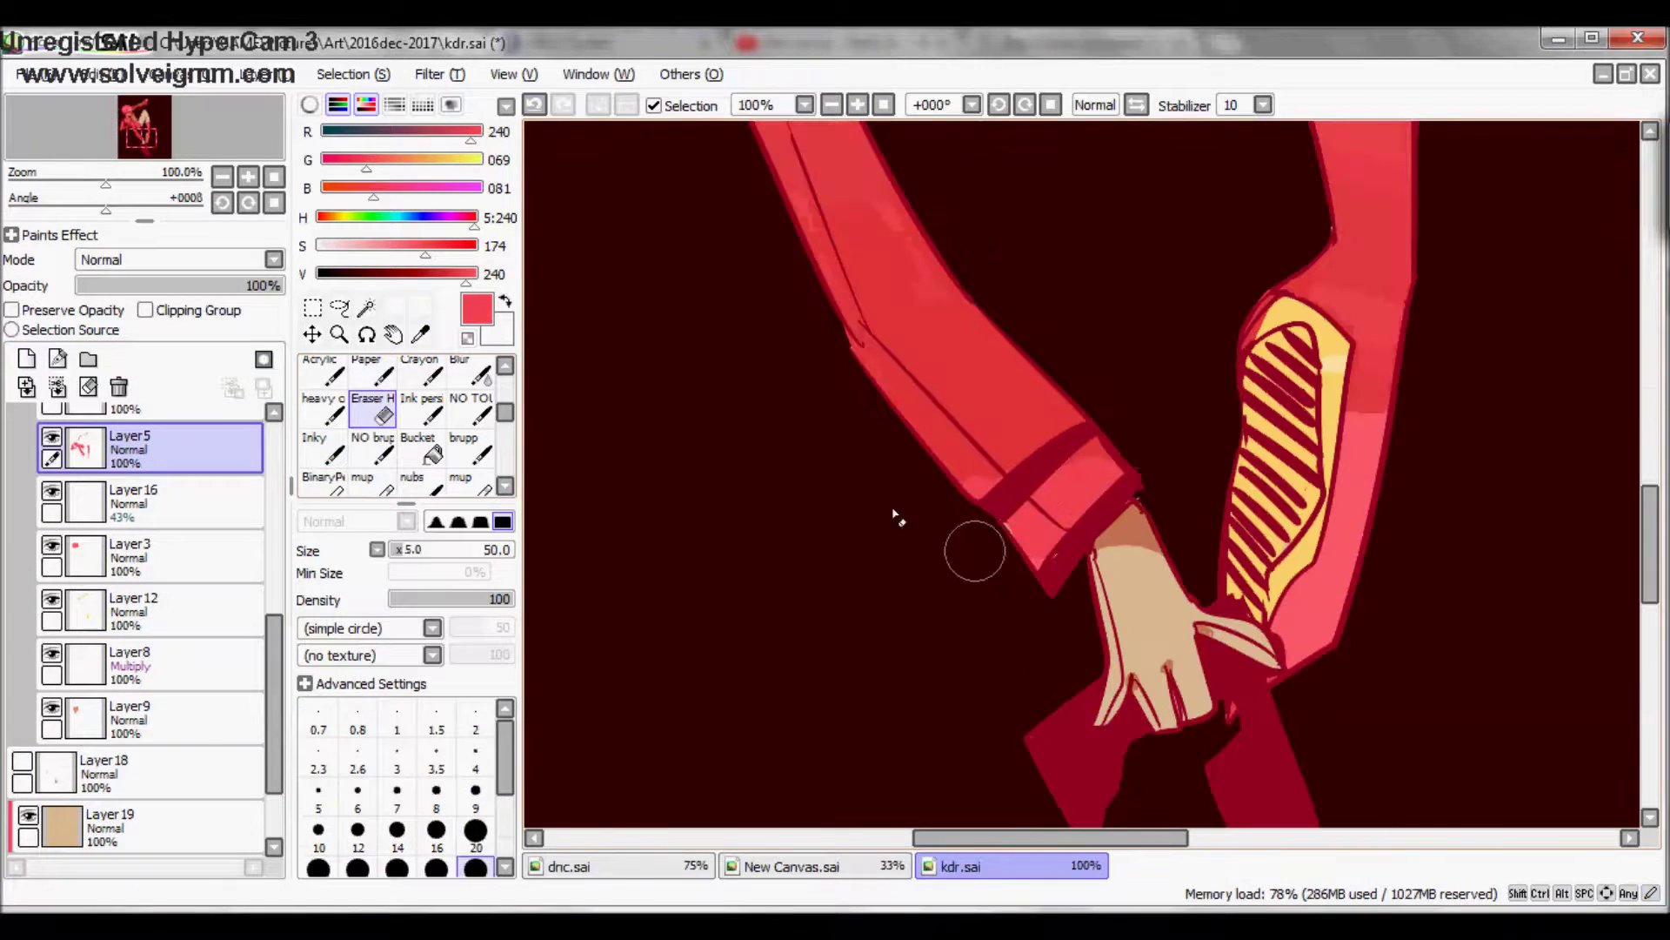
key("e")
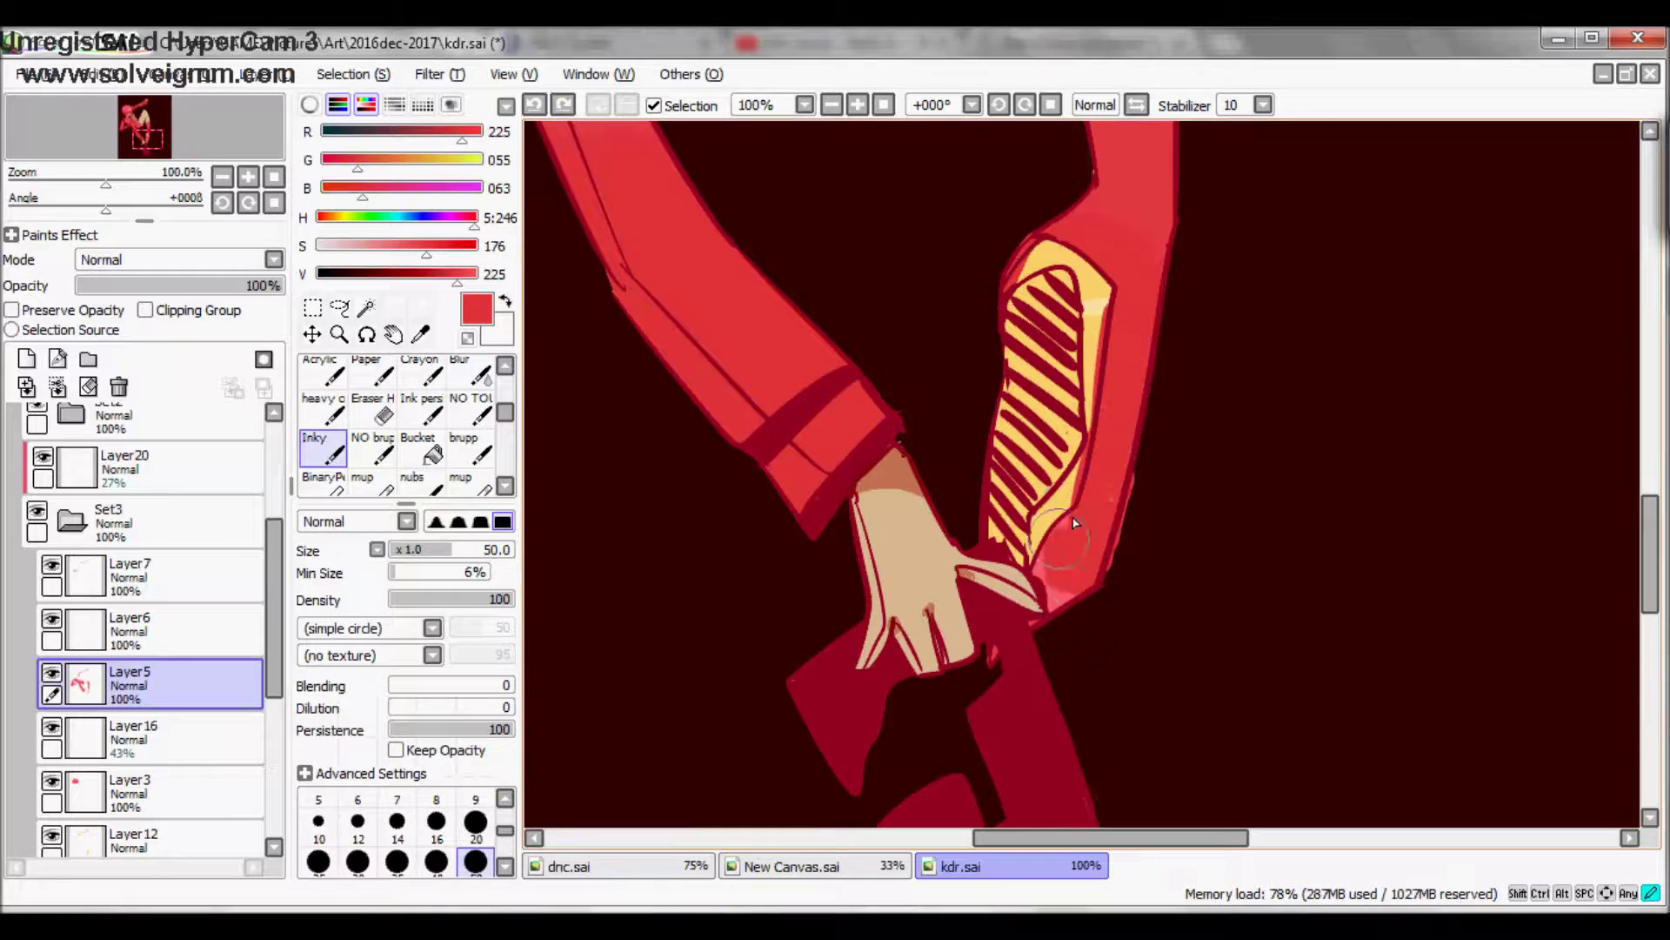
key("e")
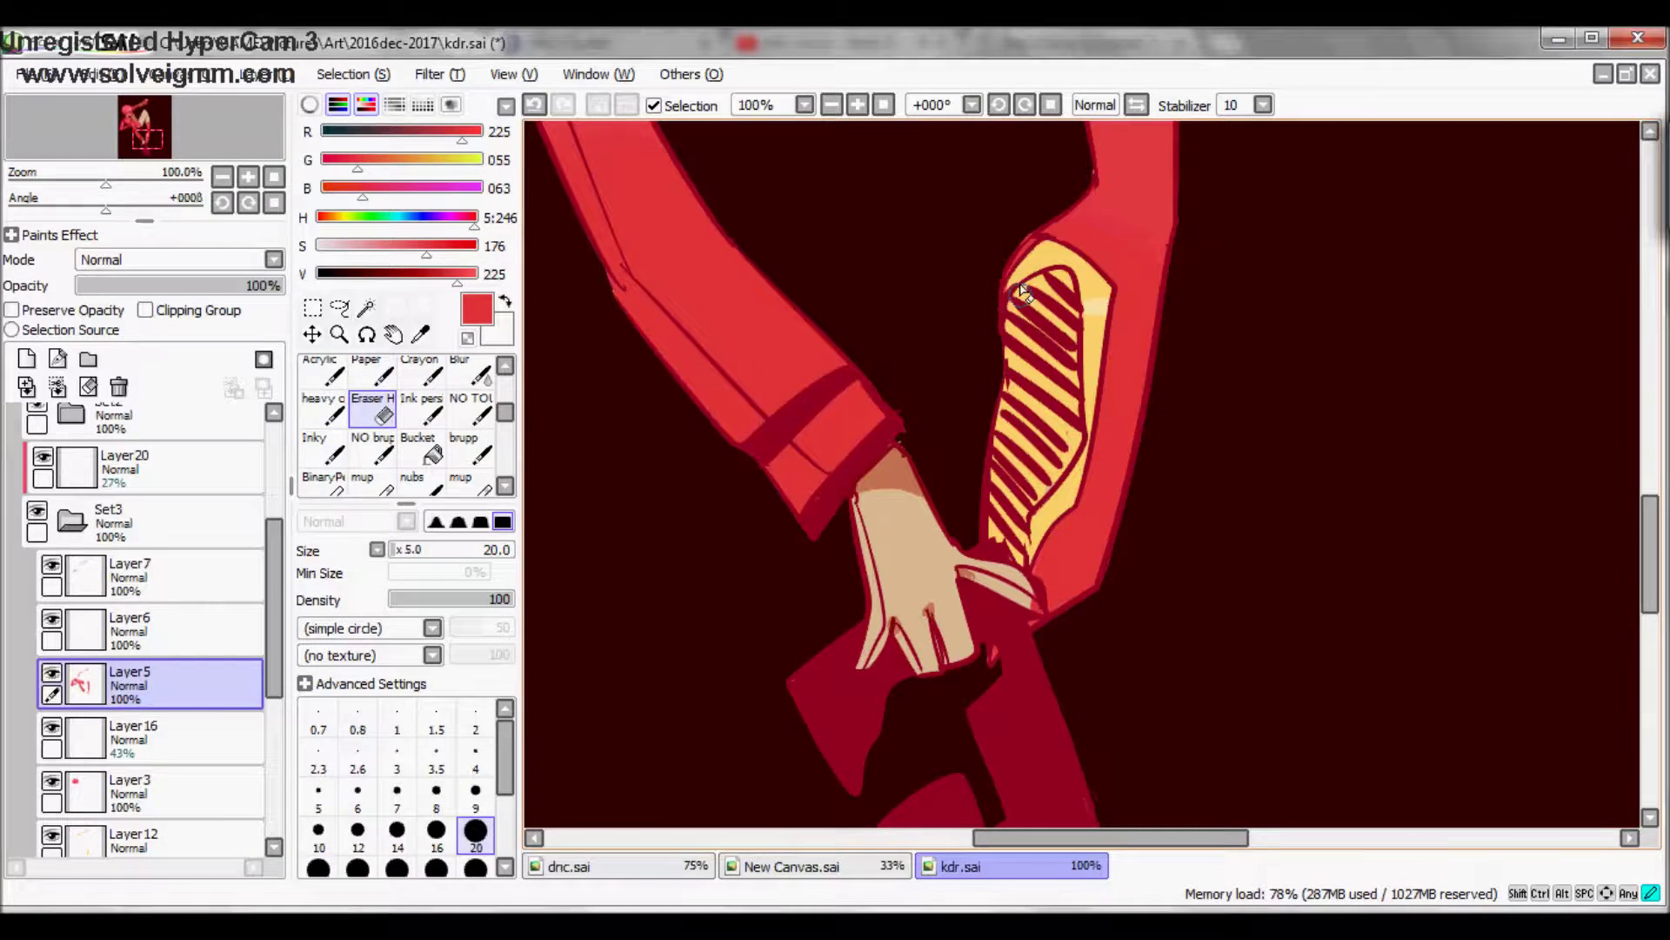
key("minus")
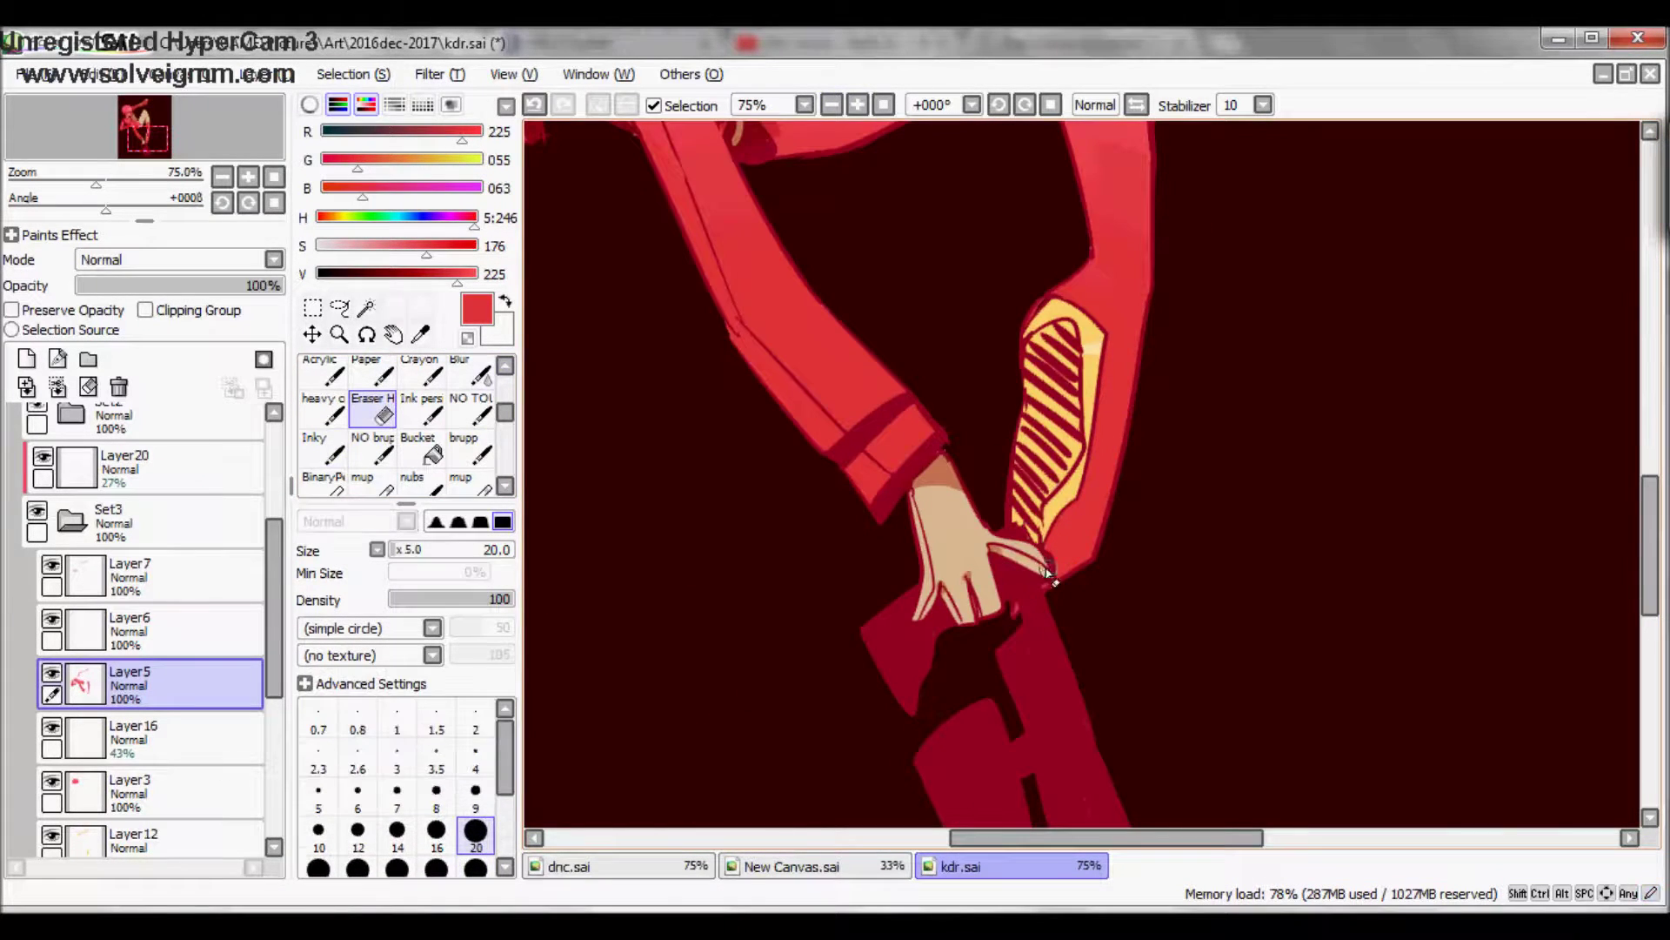
Step: Blend a soft gradient from light to darker red over the red clothing on a clipped layer with the size 350 Blur brush, and merge it down
key("minus")
key("minus")
key("minus")
key("ctrl+shift+n")
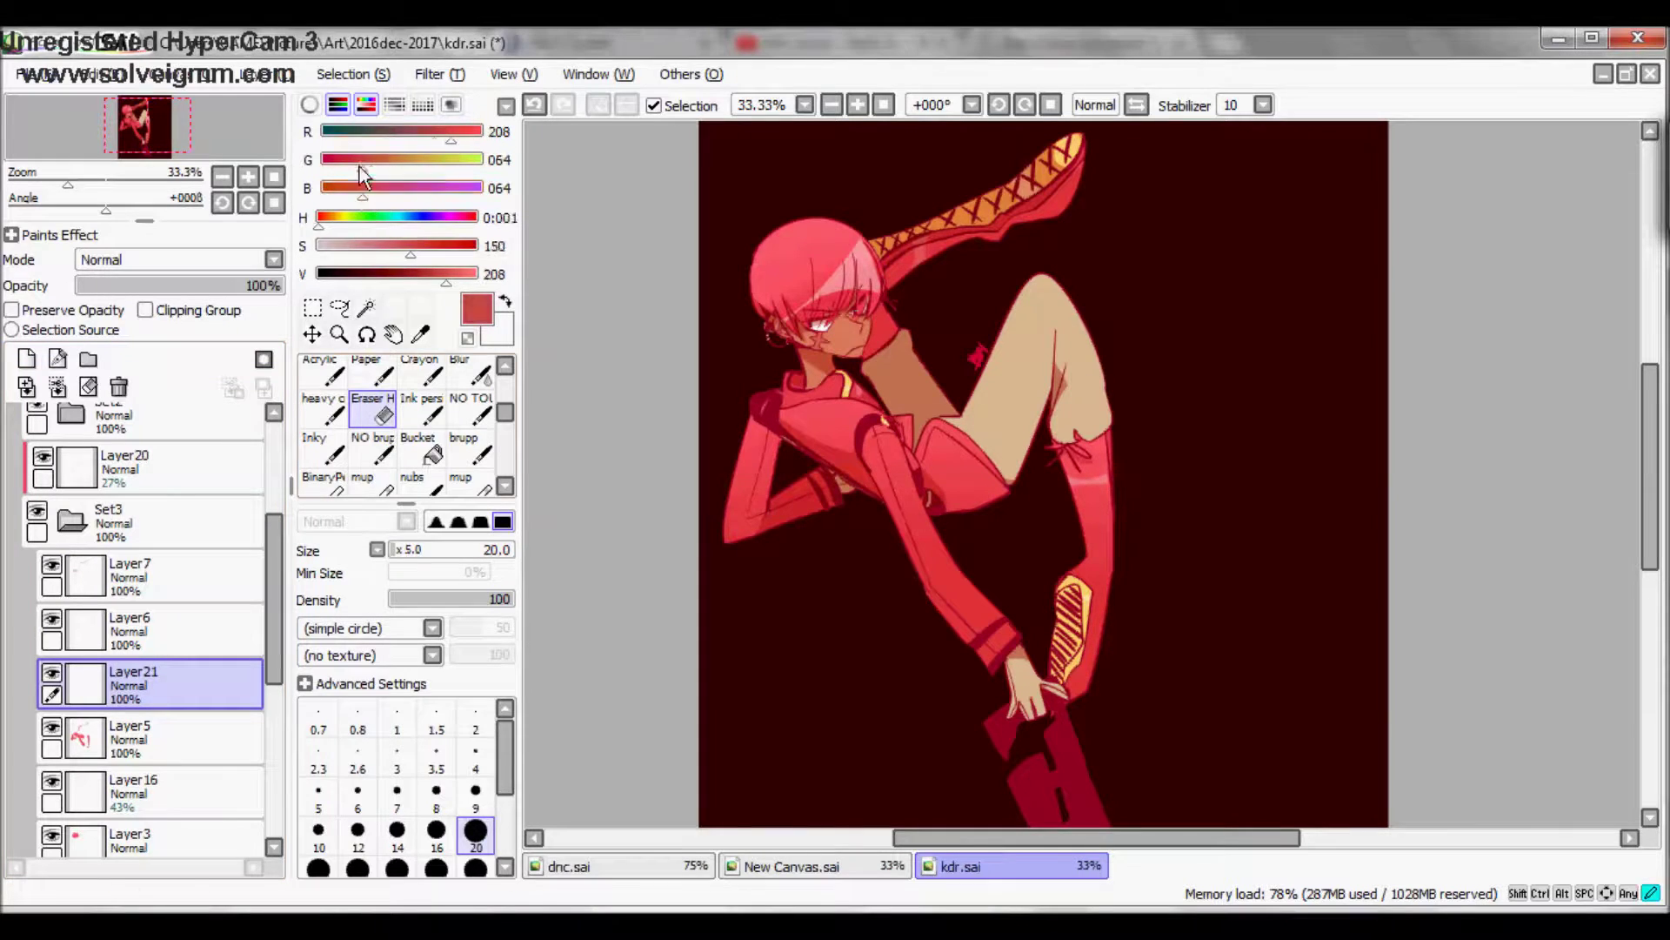
left_click_drag(359, 166, 347, 166)
key("n")
left_click(469, 837)
key("ctrl+shift+n")
left_click(766, 484, "alt")
key("b")
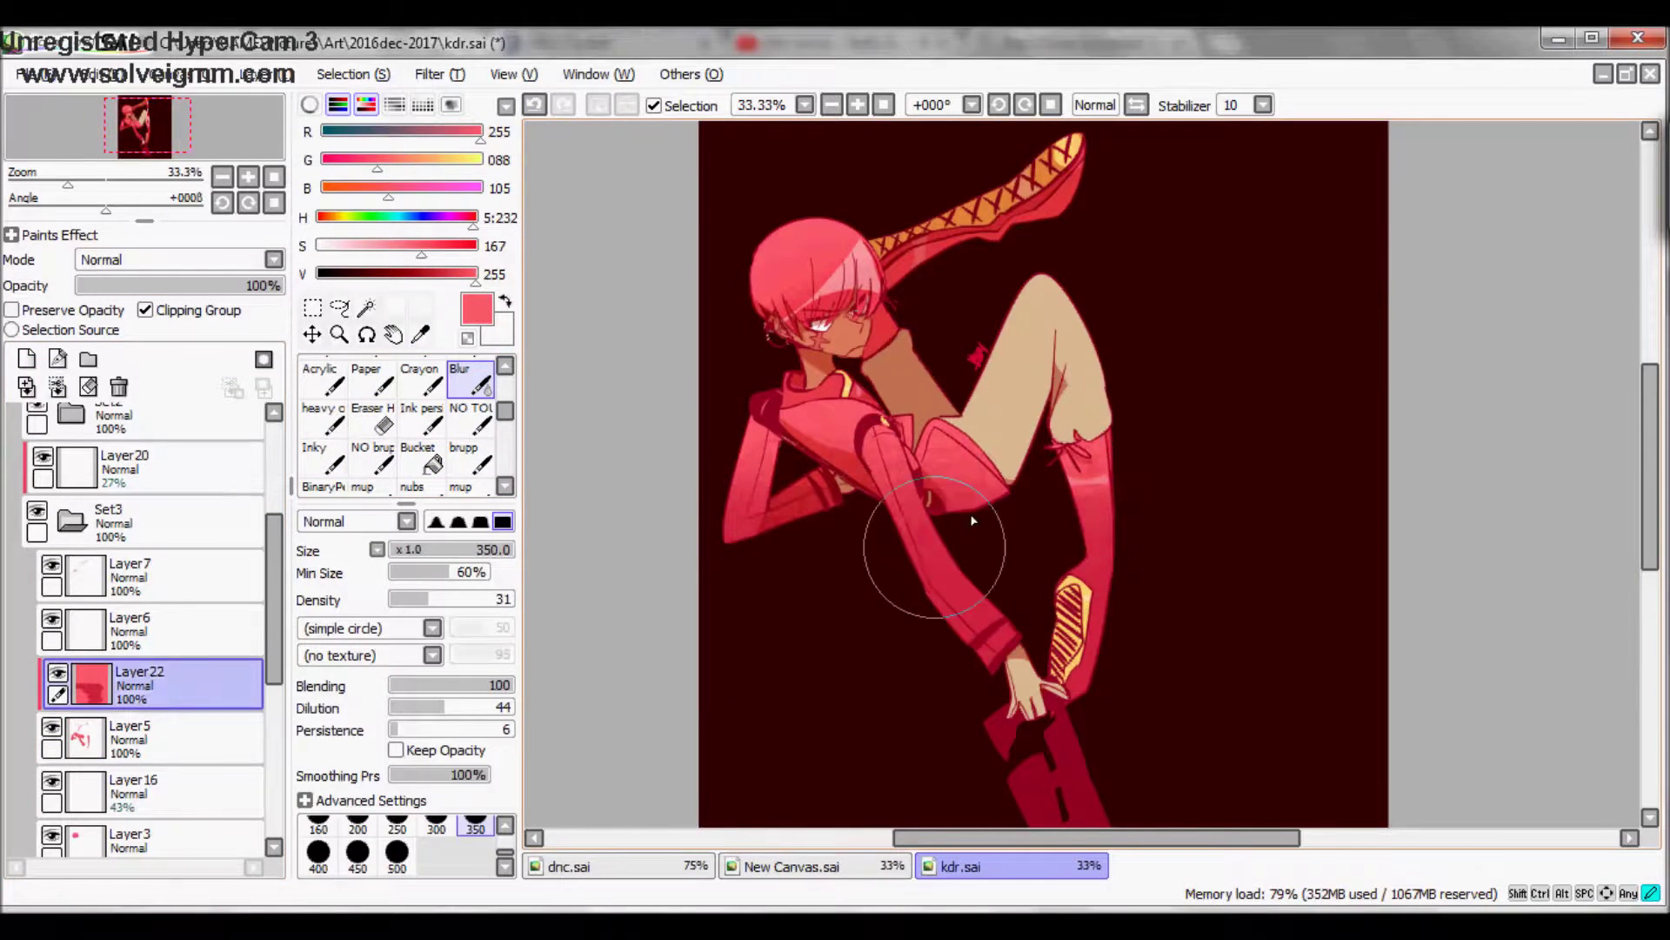
key("ctrl+u")
key("Escape")
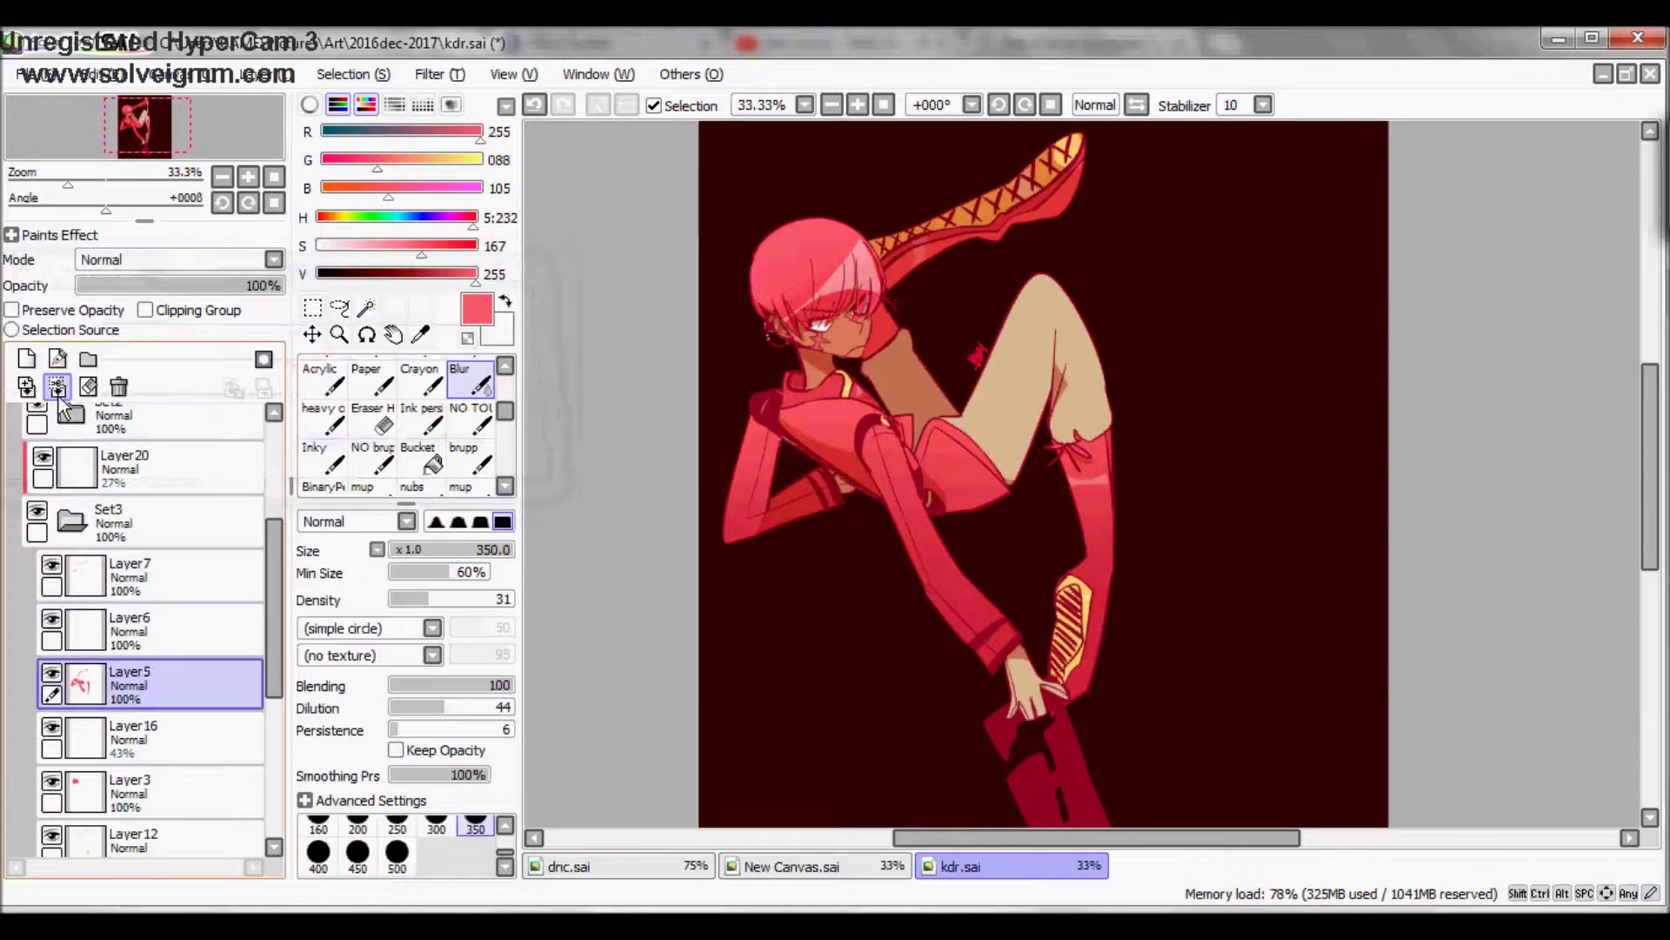
Step: Paint shadows on the boot and sleeves on the Multiply layer with the size 20 Inky brush, trimming the spill around the figure
scroll(239, 404, "up", 5)
left_click(174, 483)
scroll(174, 260, "down", 1)
key("n")
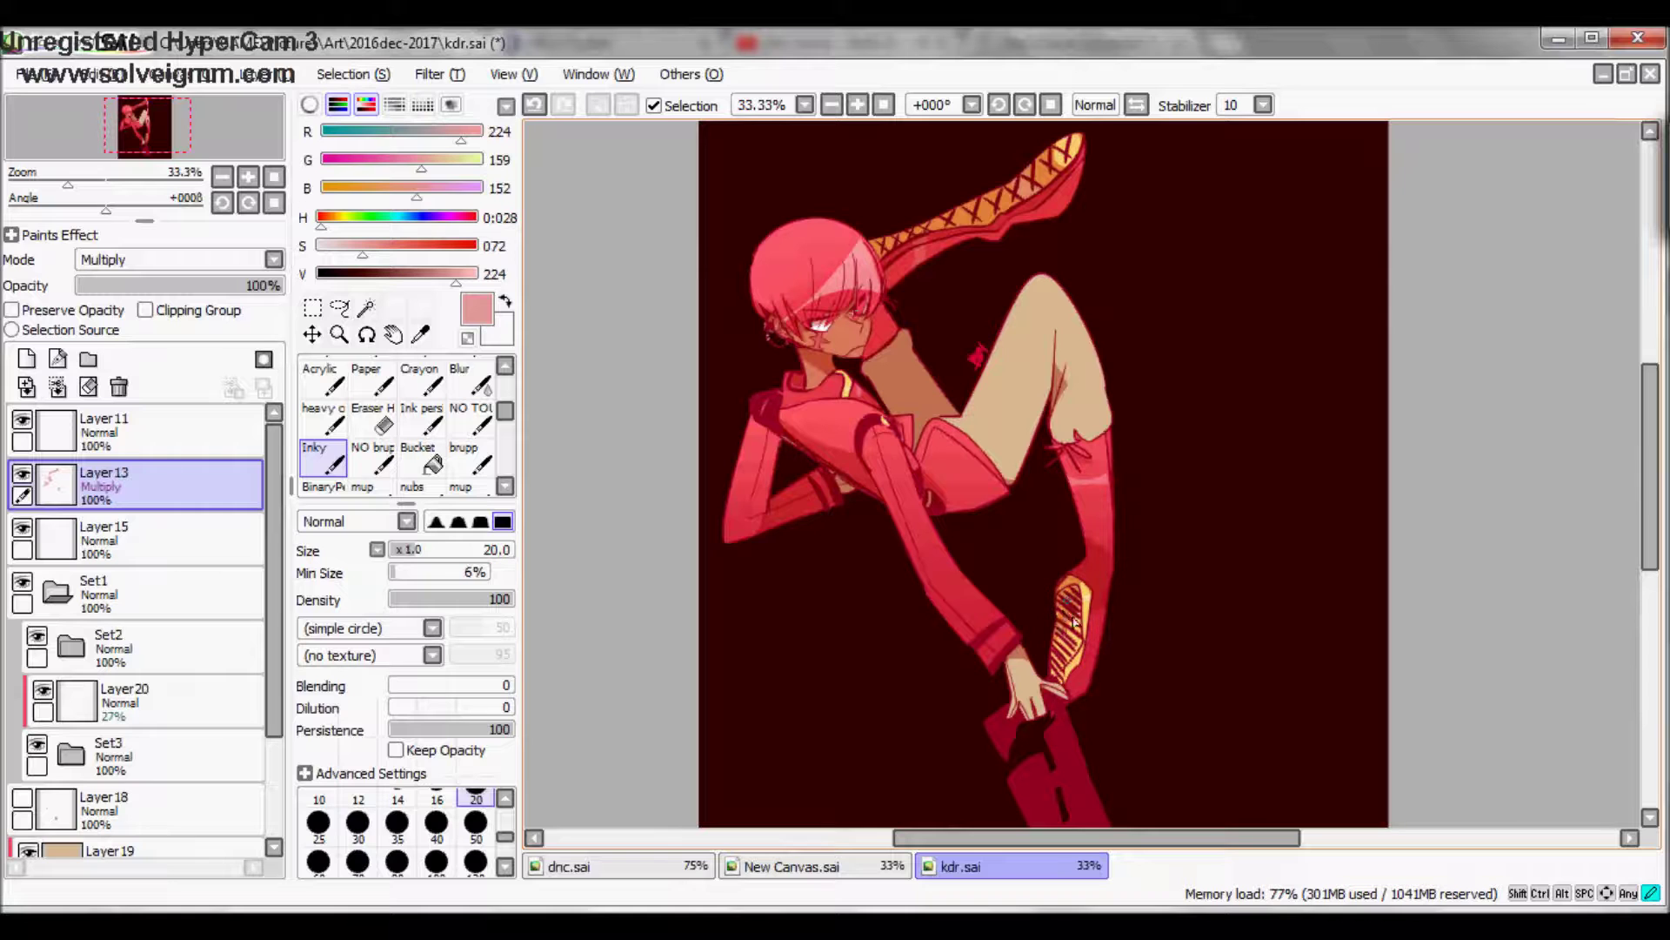
key("e")
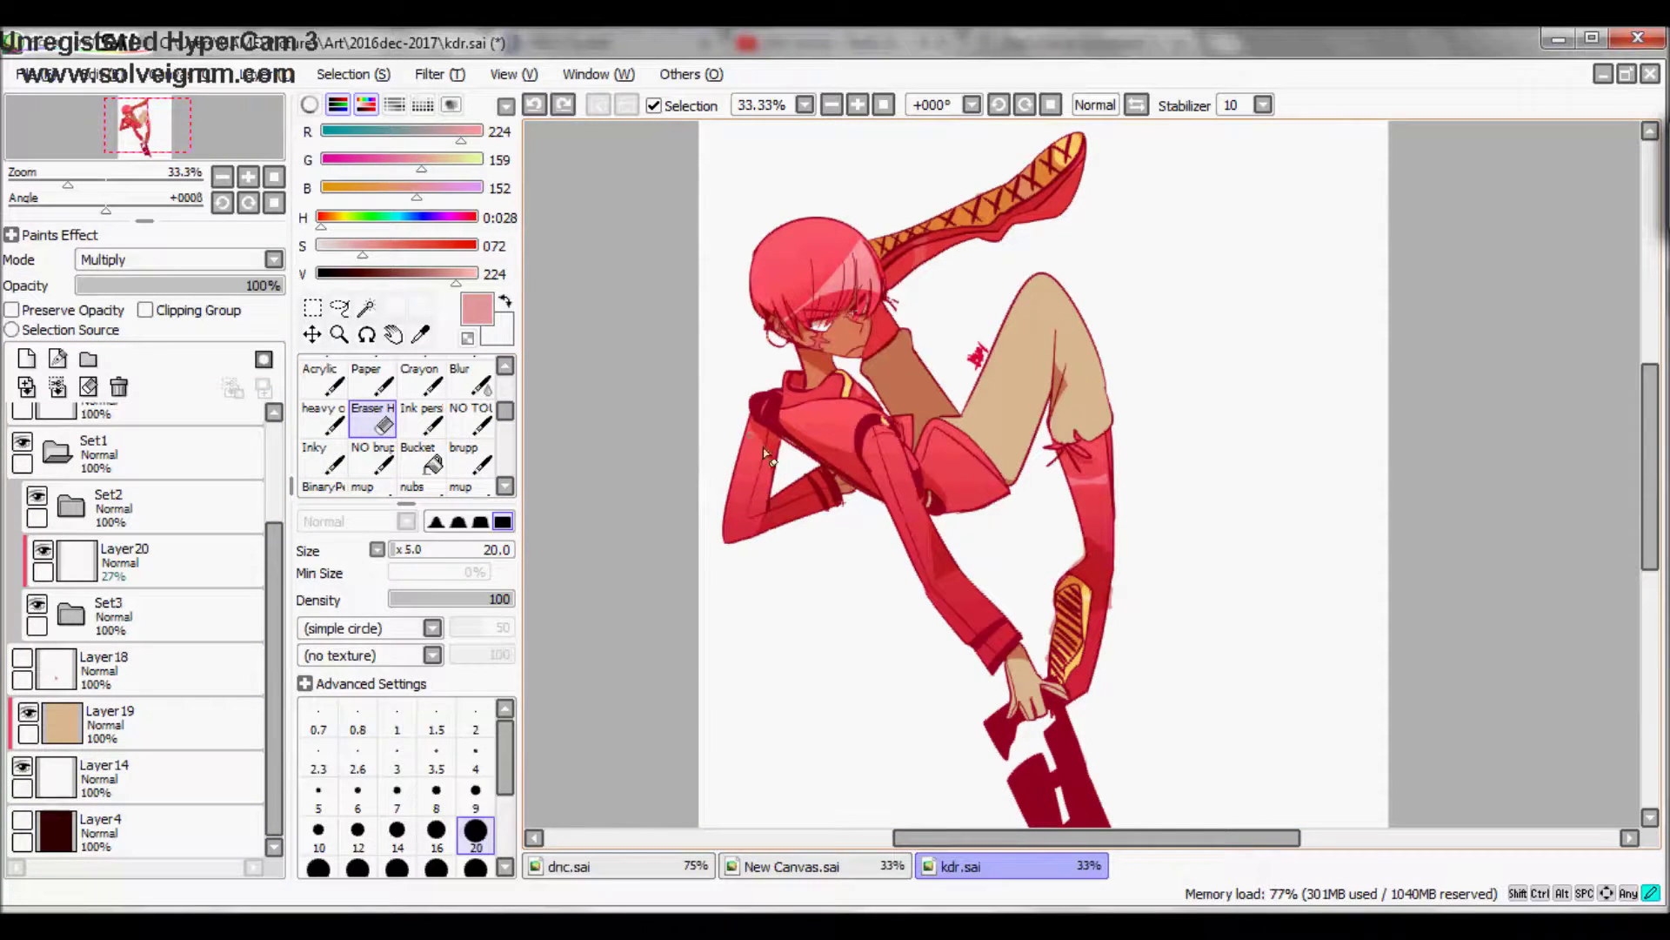
key("b")
key("ctrl+plus")
left_click_drag(761, 244, 769, 254)
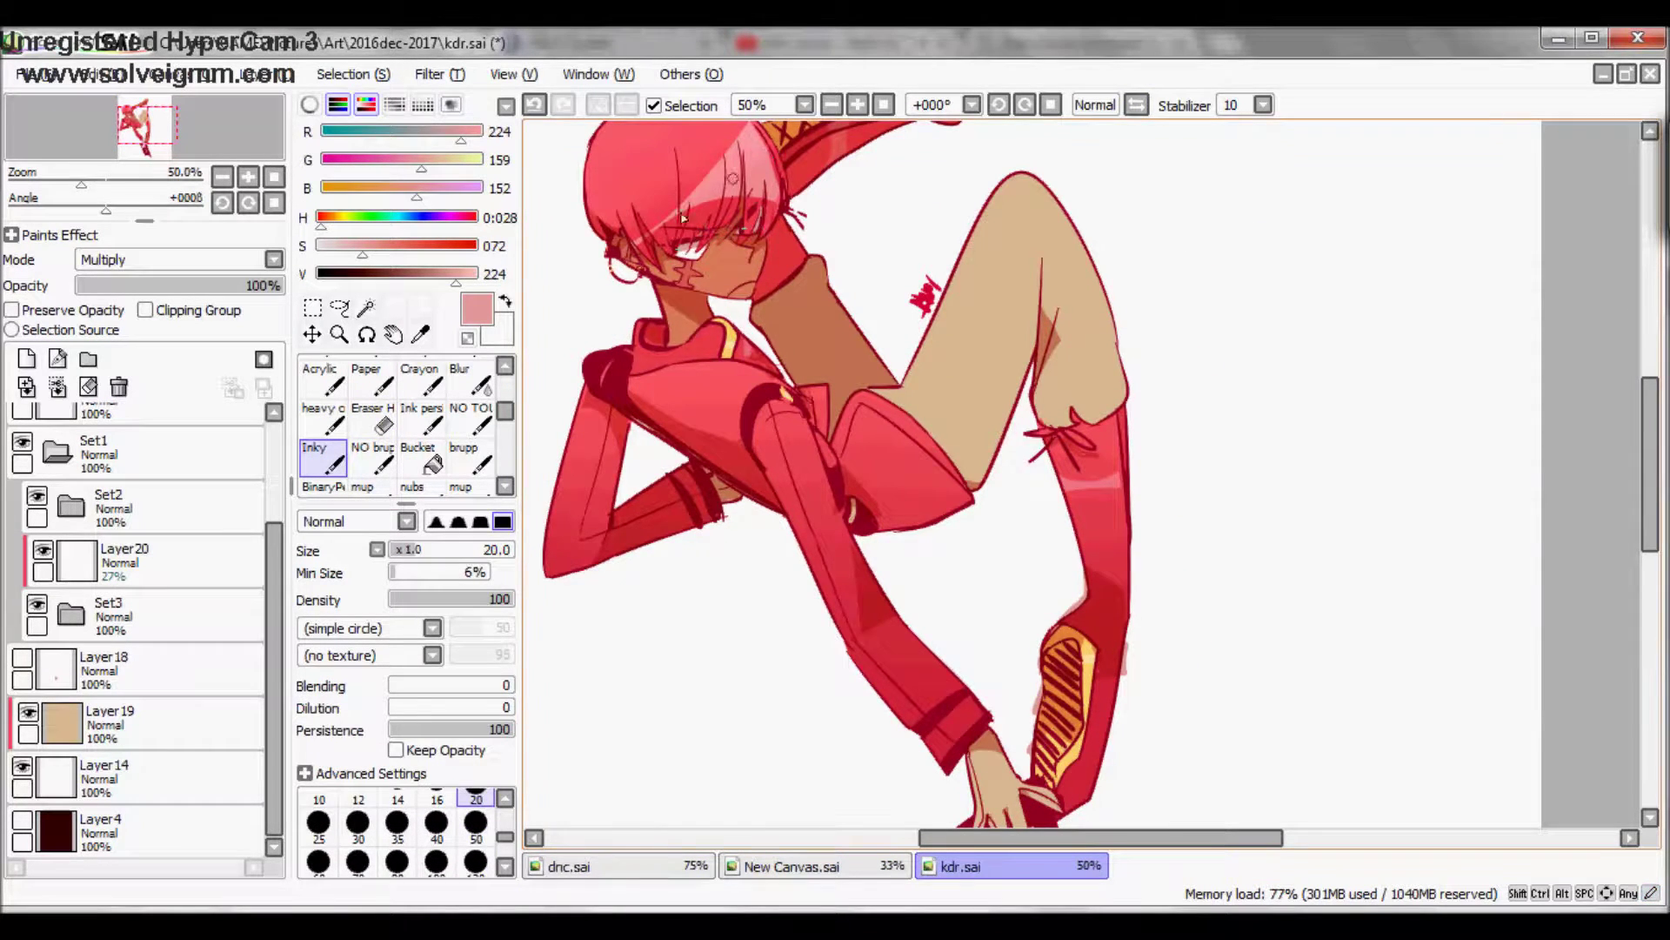
scroll(1070, 682, "up", 2)
scroll(988, 540, "down", 3)
left_click(366, 307)
left_click(47, 480)
Step: Show the background layer and recolour it light green with a hue, saturation and luminescence adjustment
left_click(56, 452)
left_click(23, 657)
left_click(95, 670)
key("ctrl+u")
mouse_move(293, 358)
left_mouse_down()
mouse_move(305, 366)
mouse_move(172, 328)
mouse_move(393, 325)
mouse_move(478, 396)
left_mouse_up()
left_click(349, 444)
scroll(1044, 453, "down", 1)
Step: Create a new layer below the Multiply layer and group it with Layer15 in a new folder
left_click(26, 358)
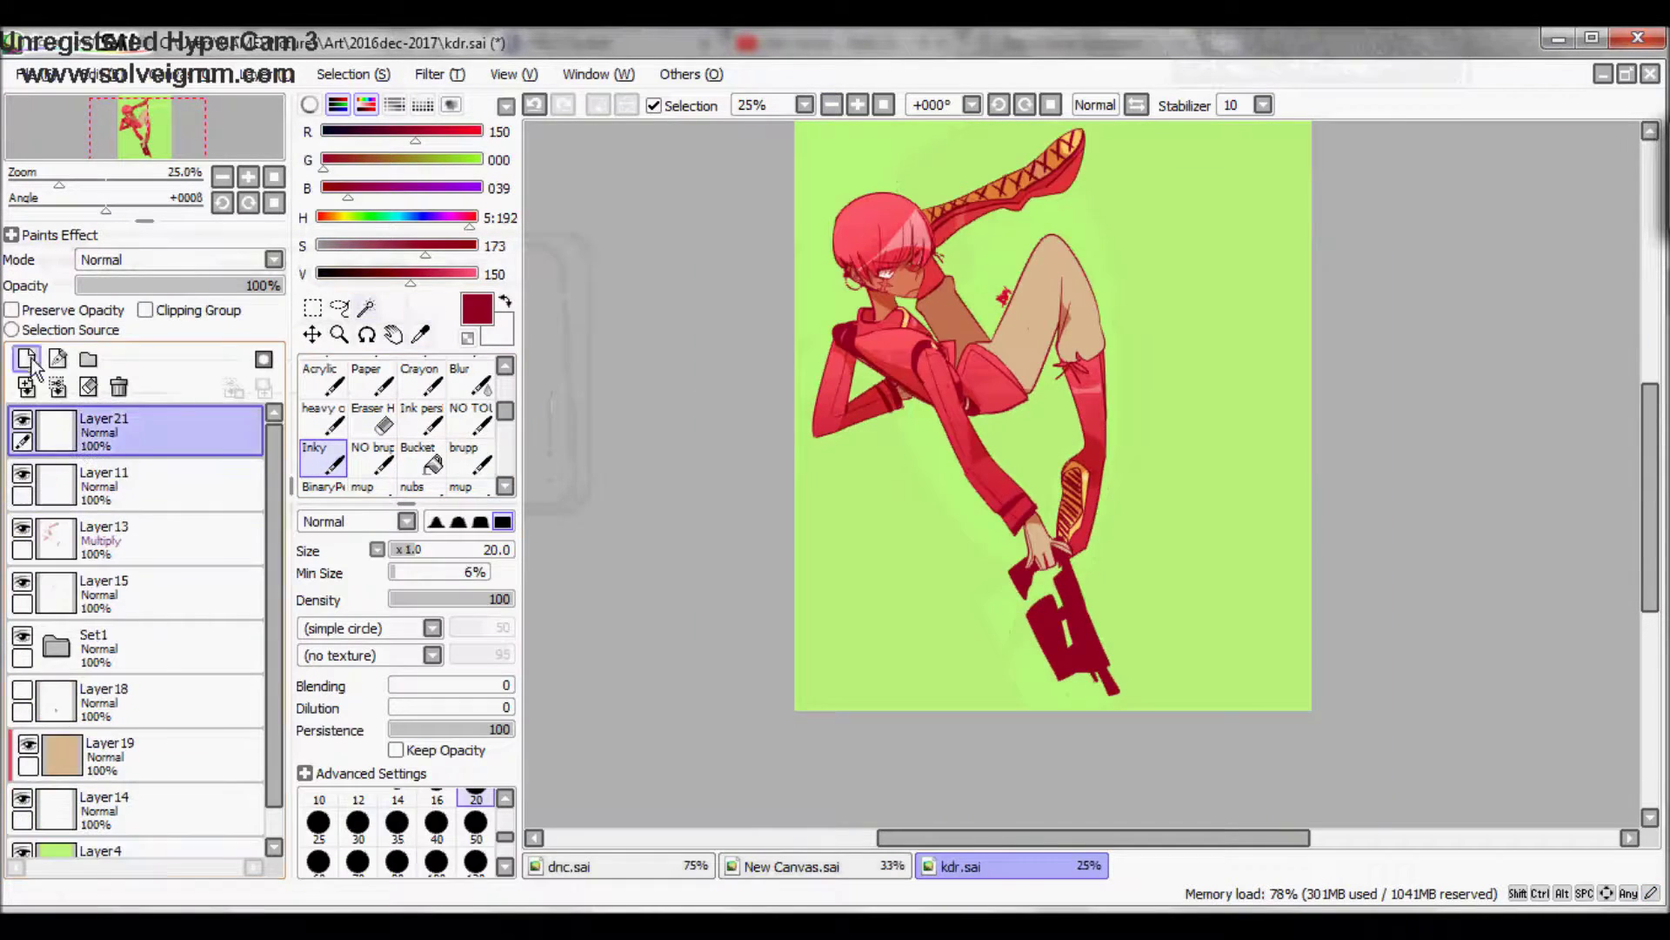
left_click(433, 461)
left_click_drag(130, 431, 130, 539)
left_click(88, 359)
Step: Draw dark red bubble-letter outlines beside the lowered hand with the size 9 Pen on the flipped canvas
left_click(322, 374)
scroll(841, 127, "up", 2)
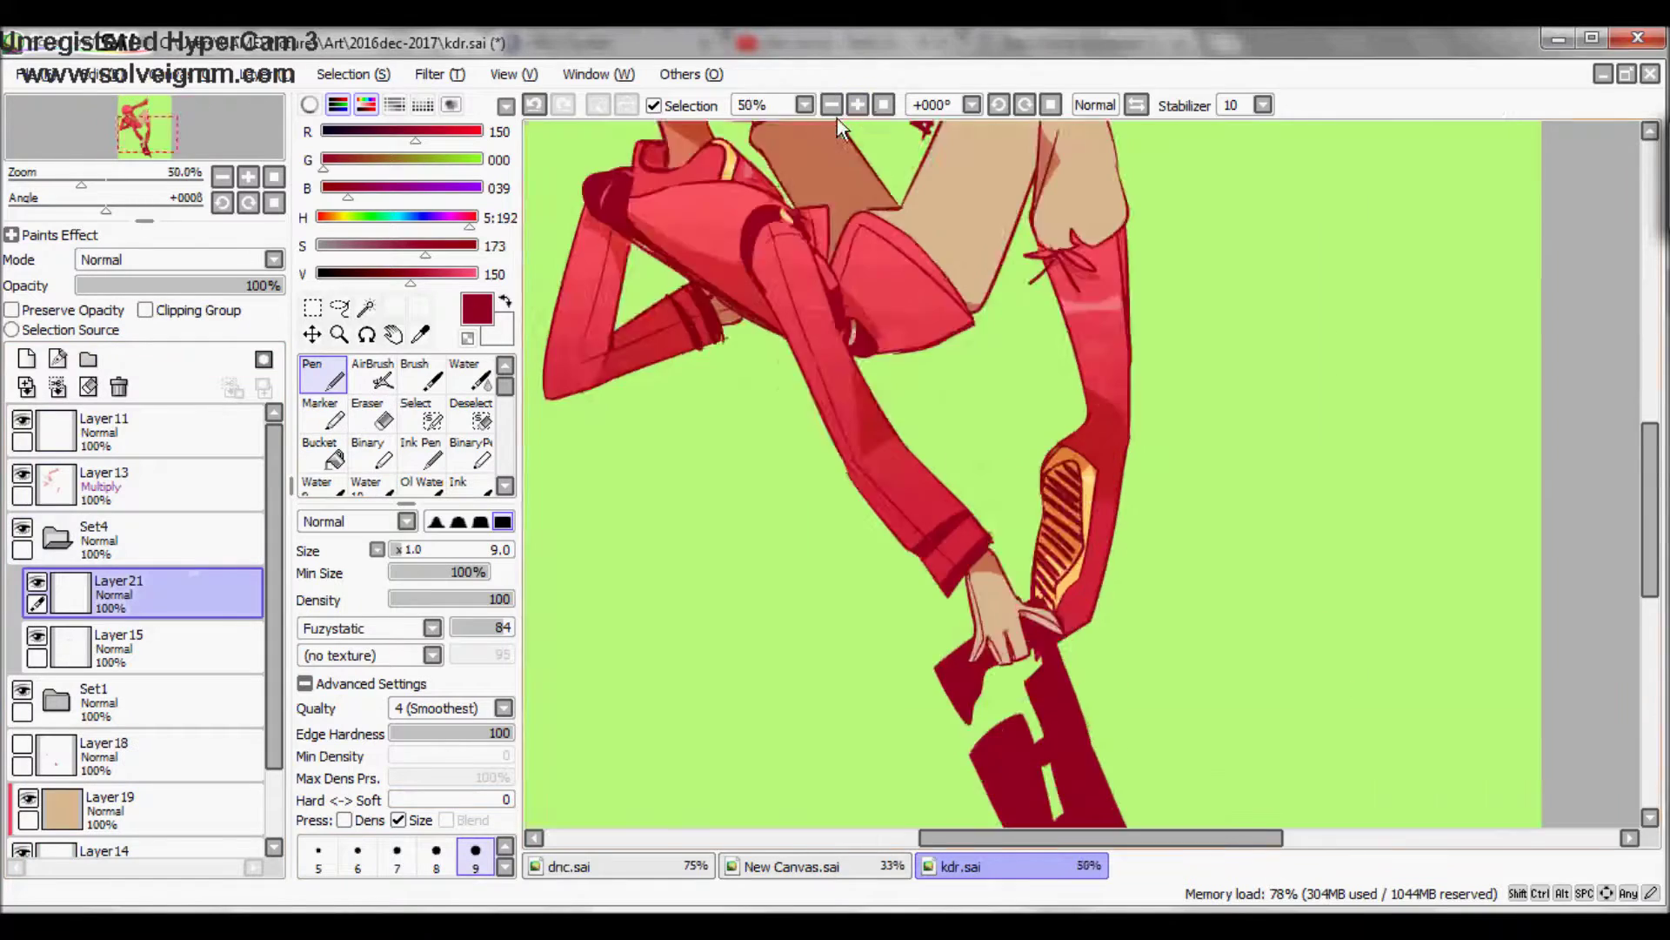
scroll(841, 128, "down", 2)
scroll(988, 522, "up", 2)
key("h")
left_click_drag(957, 518, 1018, 459)
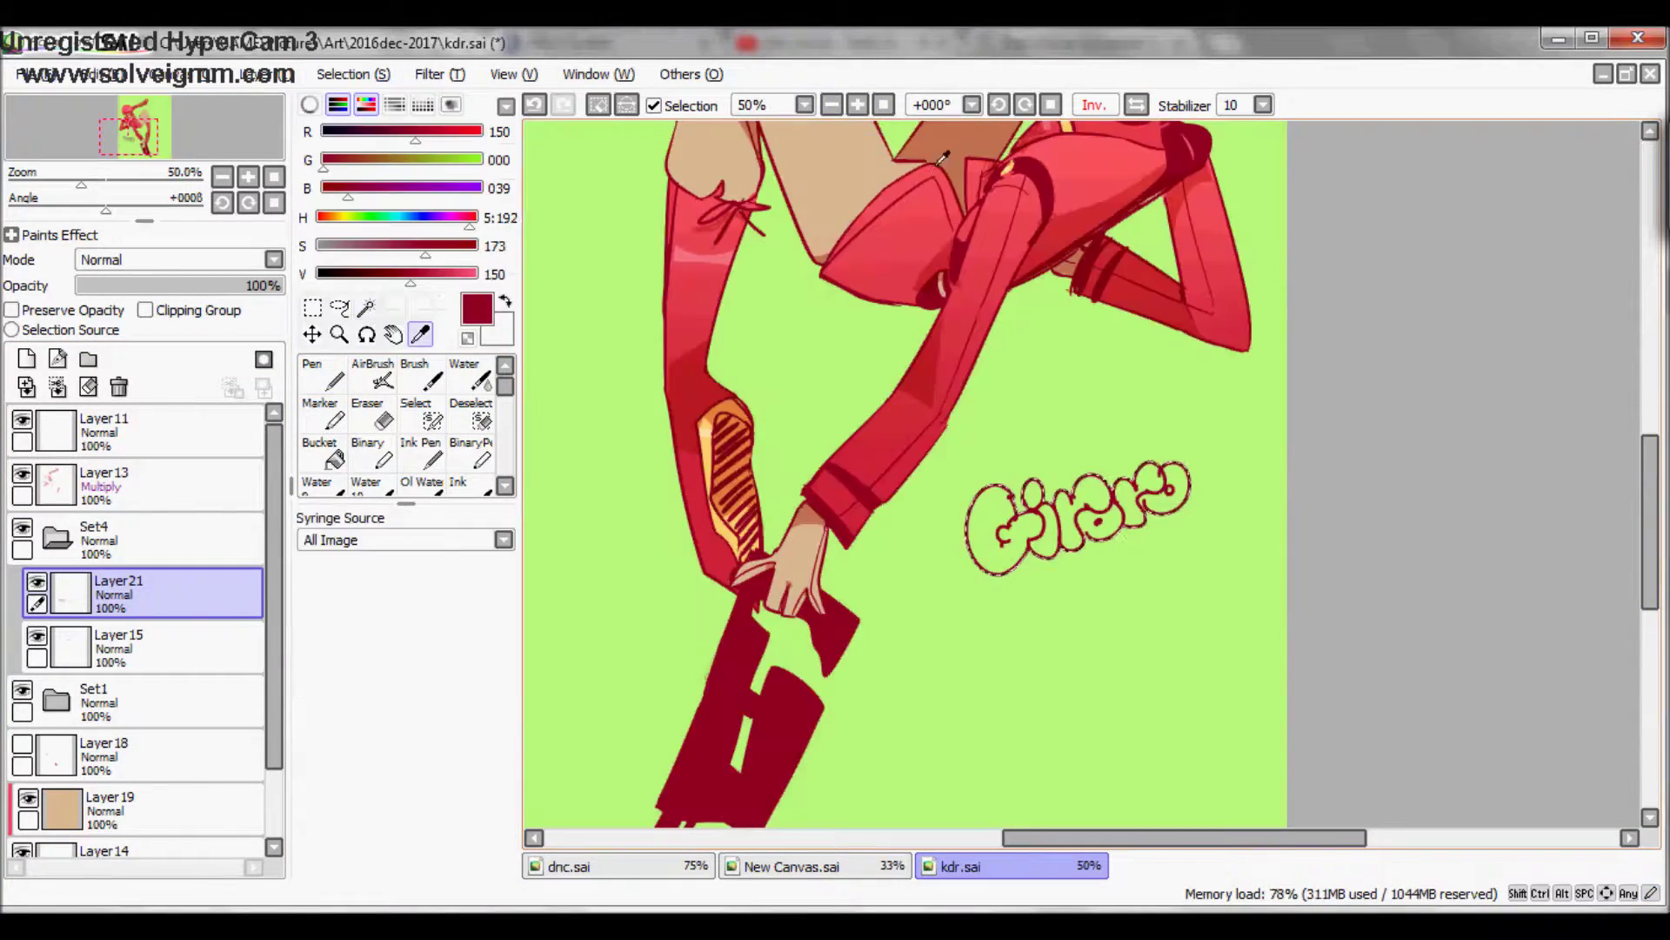
Step: Fill the bubble lettering with red on a new layer in the folder and blend darker red into it with the size 350 Blur brush
left_click(322, 452)
left_click(66, 537)
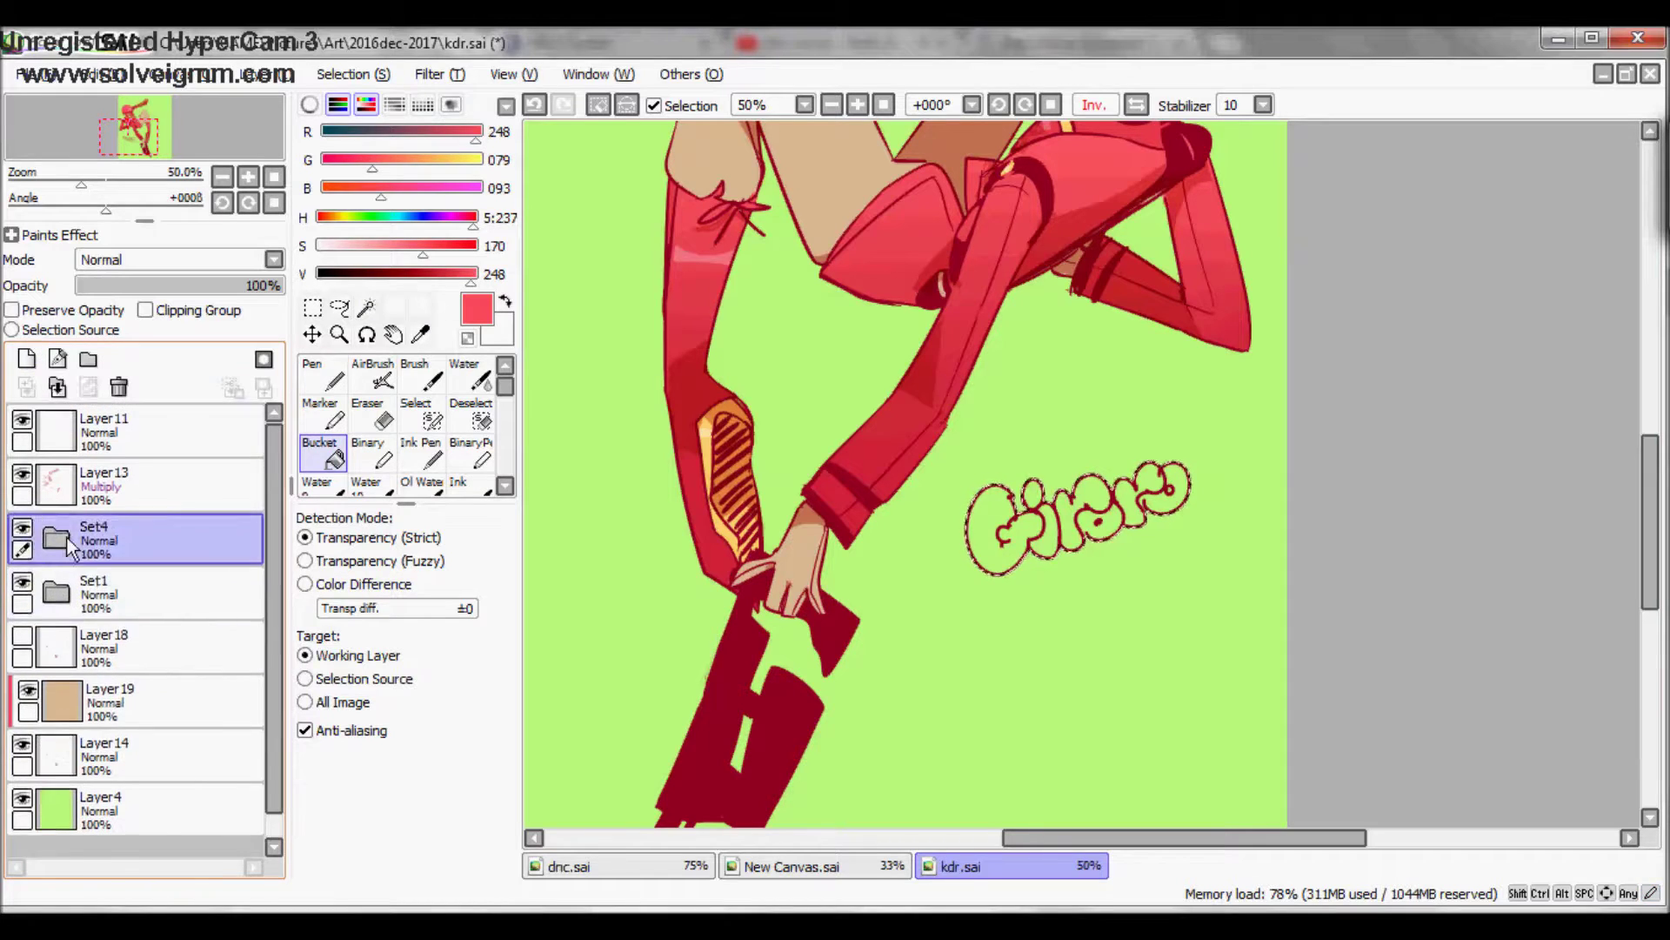
left_click(26, 358)
left_click(1079, 513)
left_click(322, 374)
key("b")
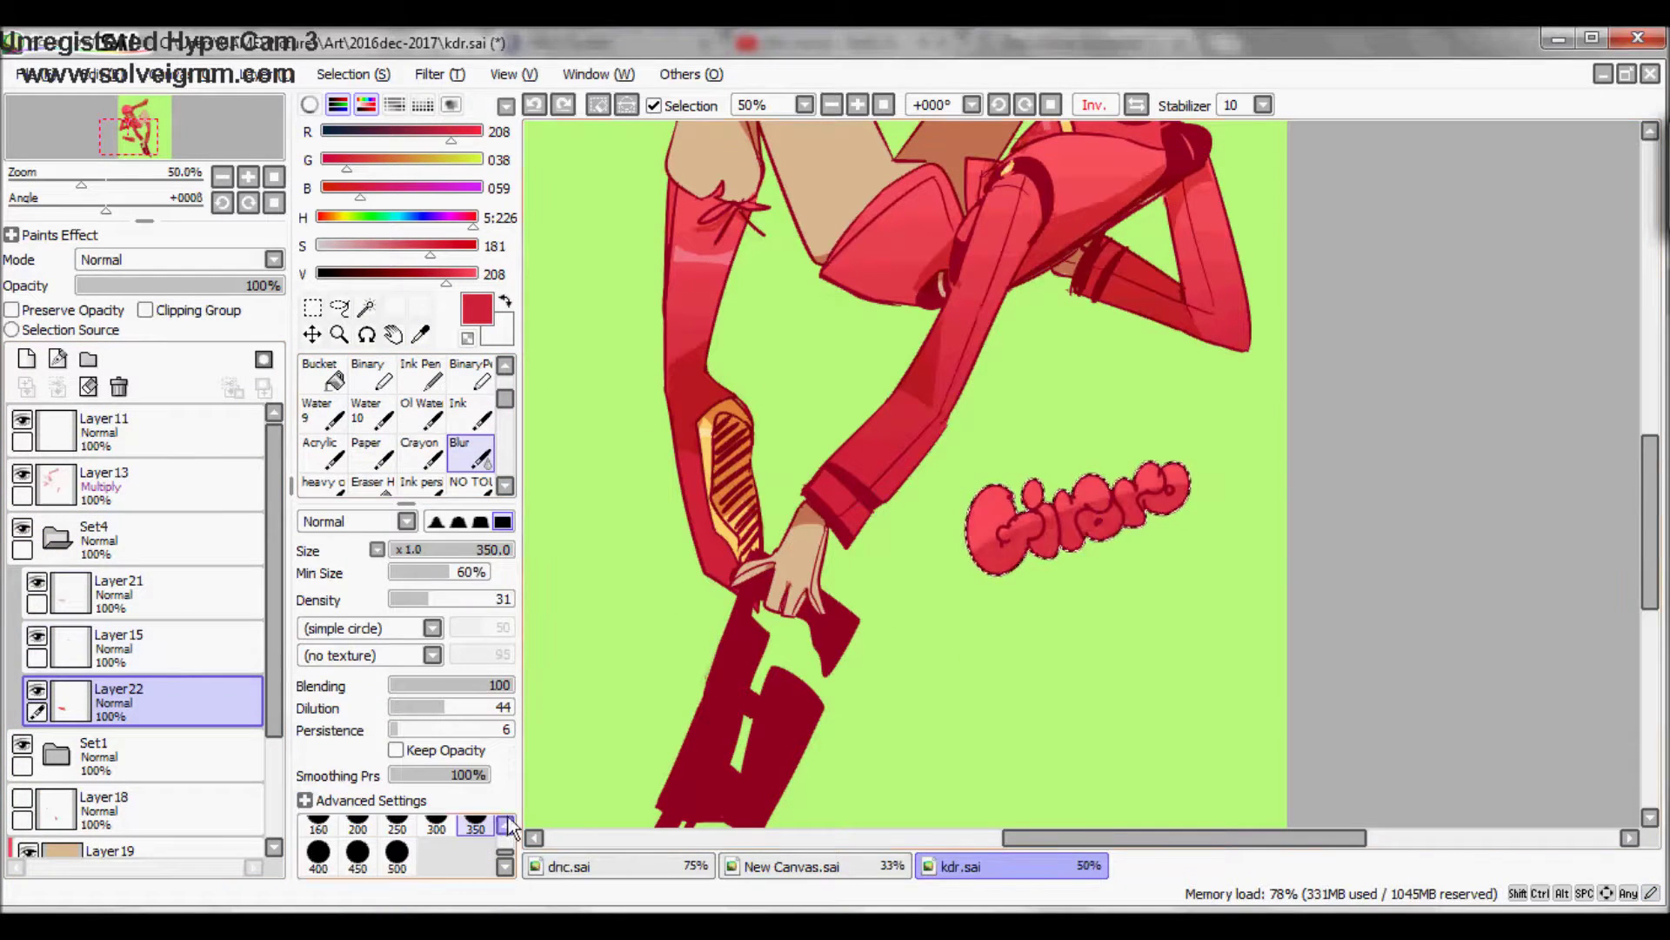
Step: Paint a white highlight band across the lettering on a new clipped layer with the size 20 Inky brush and Bucket
key("ctrl+shift+n")
left_click(145, 309)
key("x")
key("n")
left_click_drag(979, 560, 1144, 509)
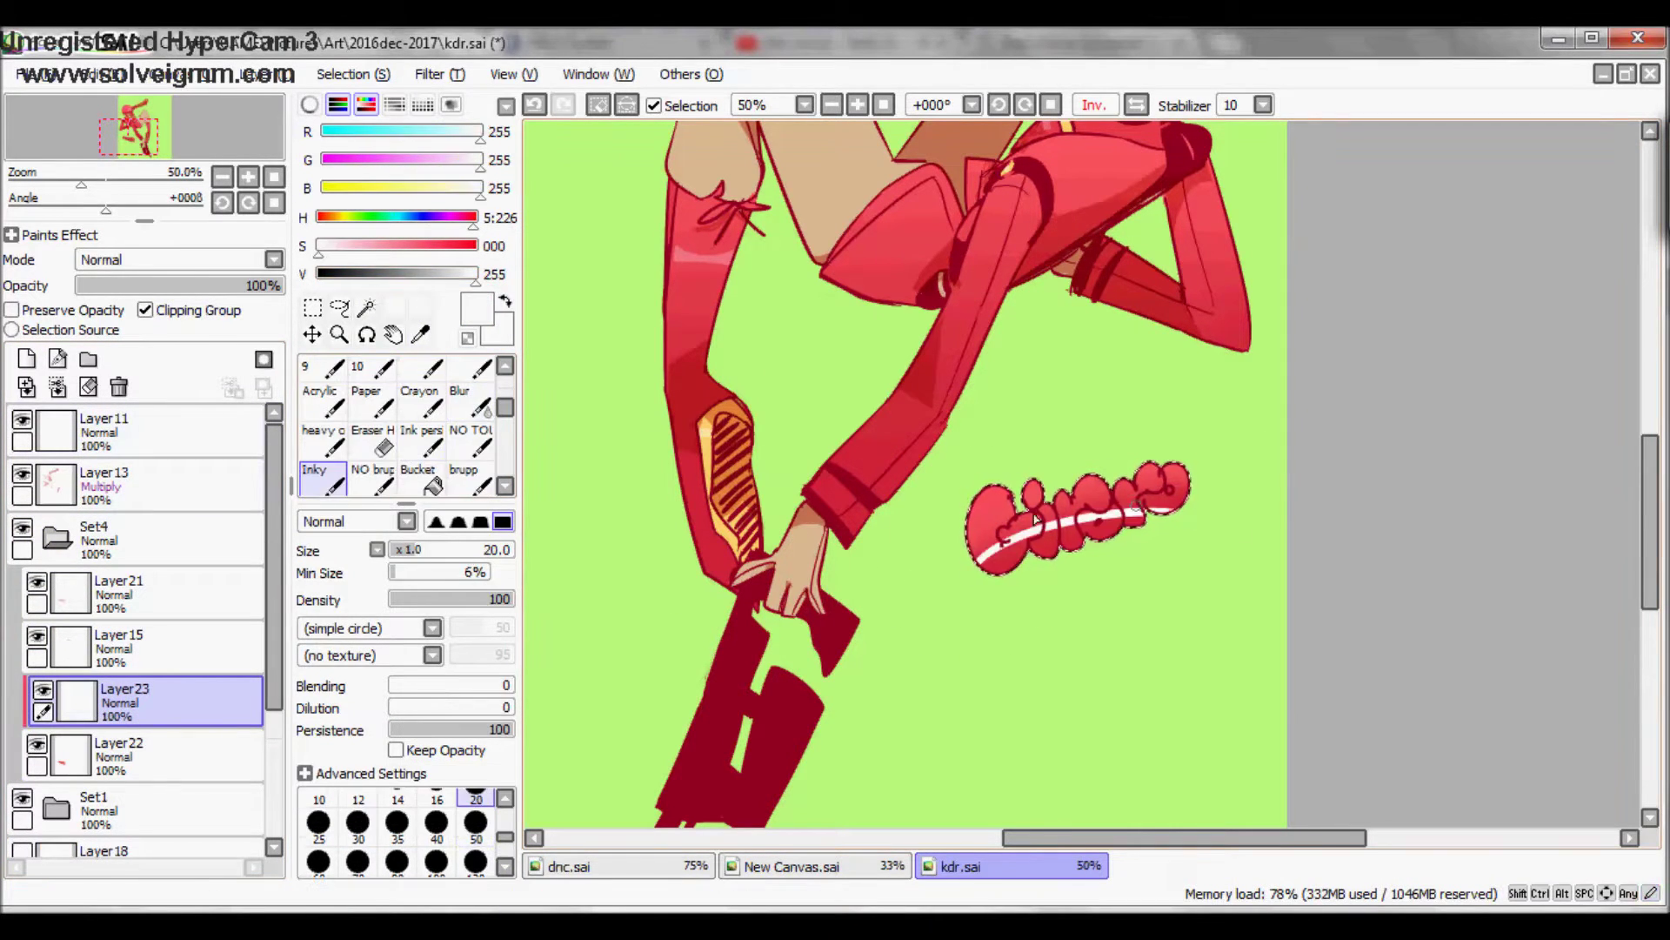
key("g")
Step: Lower the lettering highlight layer's opacity to 33% and flip the canvas view to check the highlight
left_click(130, 285)
scroll(133, 289, "up", 5)
key("h")
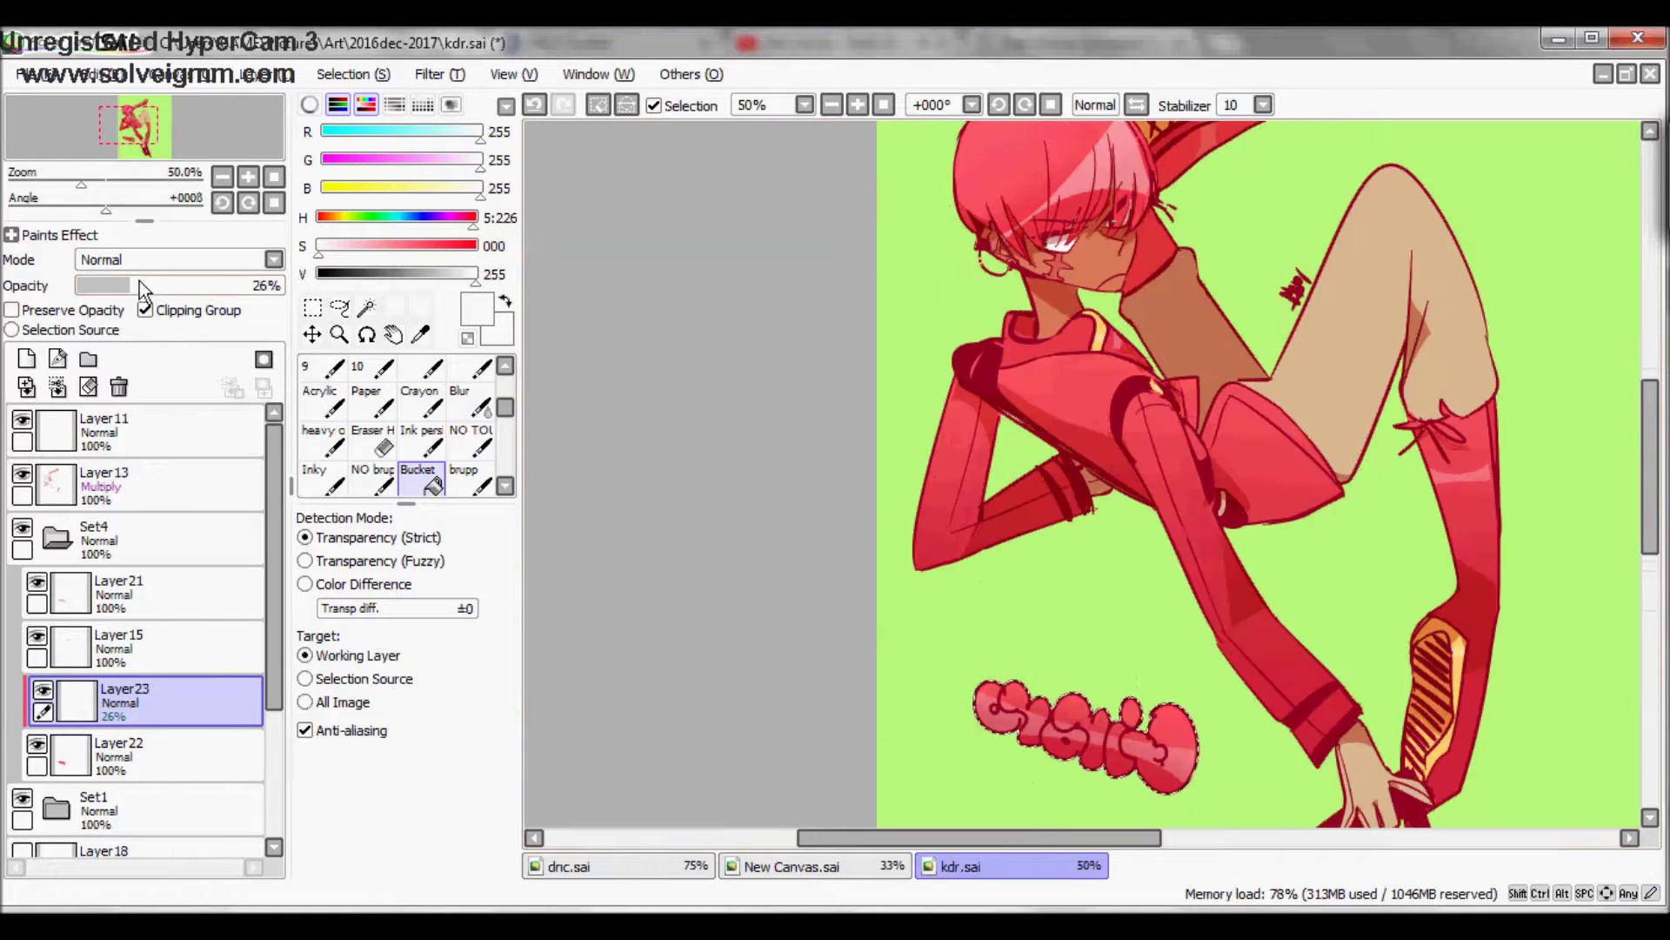
key("e")
key("h")
scroll(1176, 805, "down", 2)
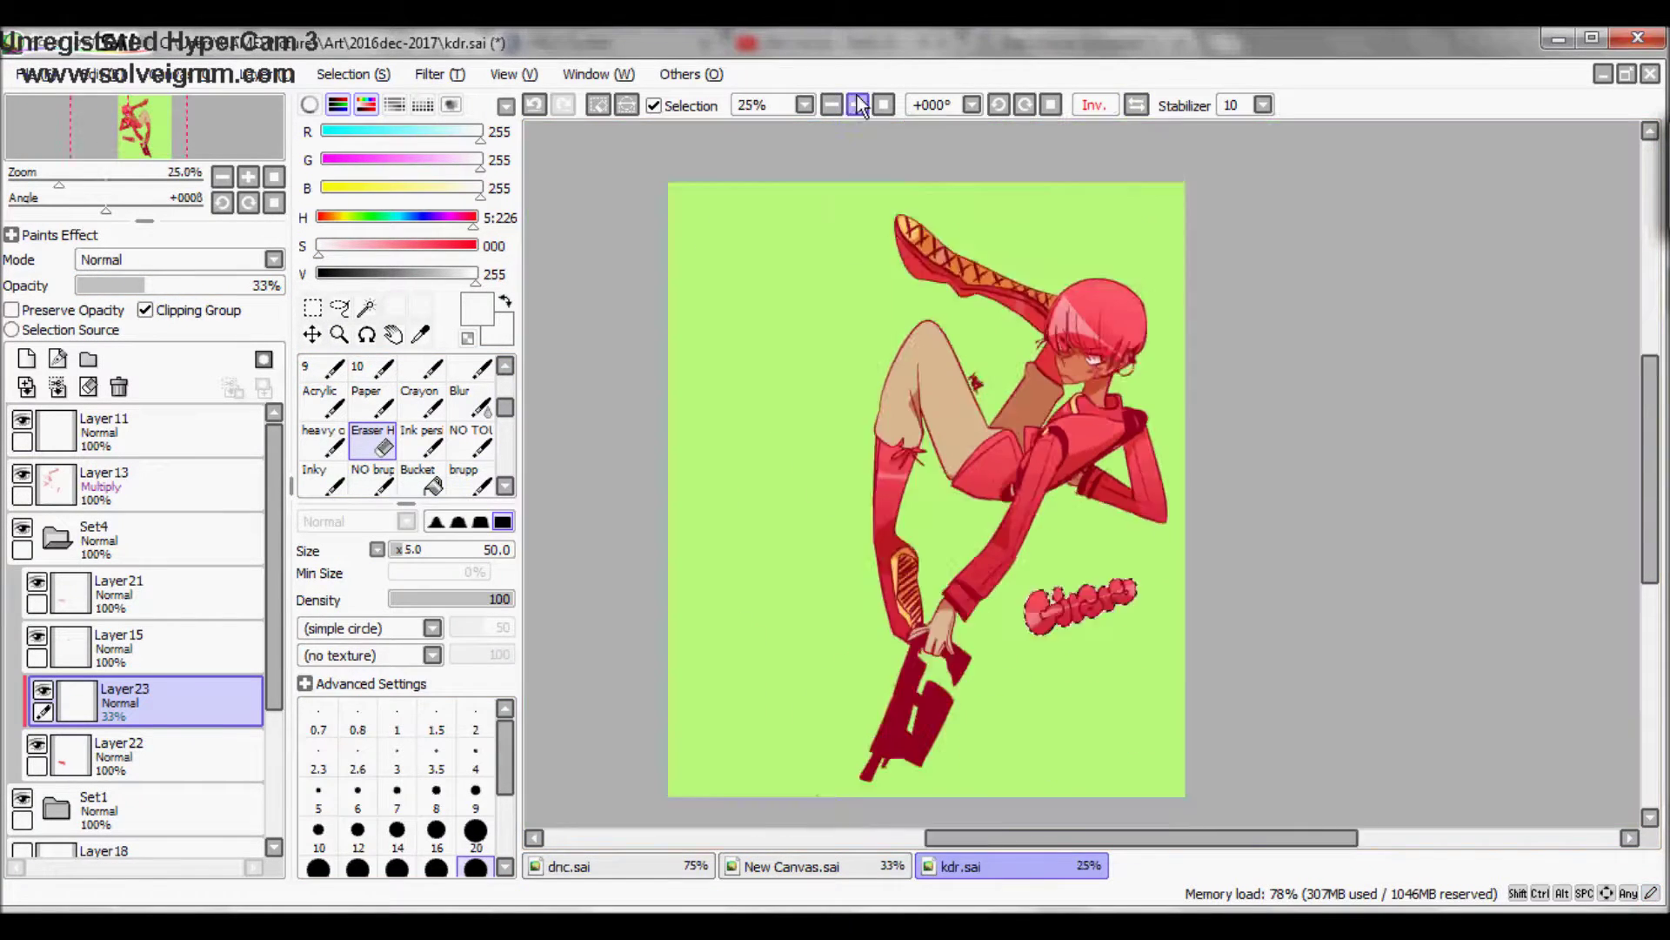
Step: Try hue, saturation and luminescence adjustments on the lettering's red fill layer
key("v")
left_click(121, 755)
key("ctrl+u")
left_click(451, 445)
key("ctrl+u")
key("Escape")
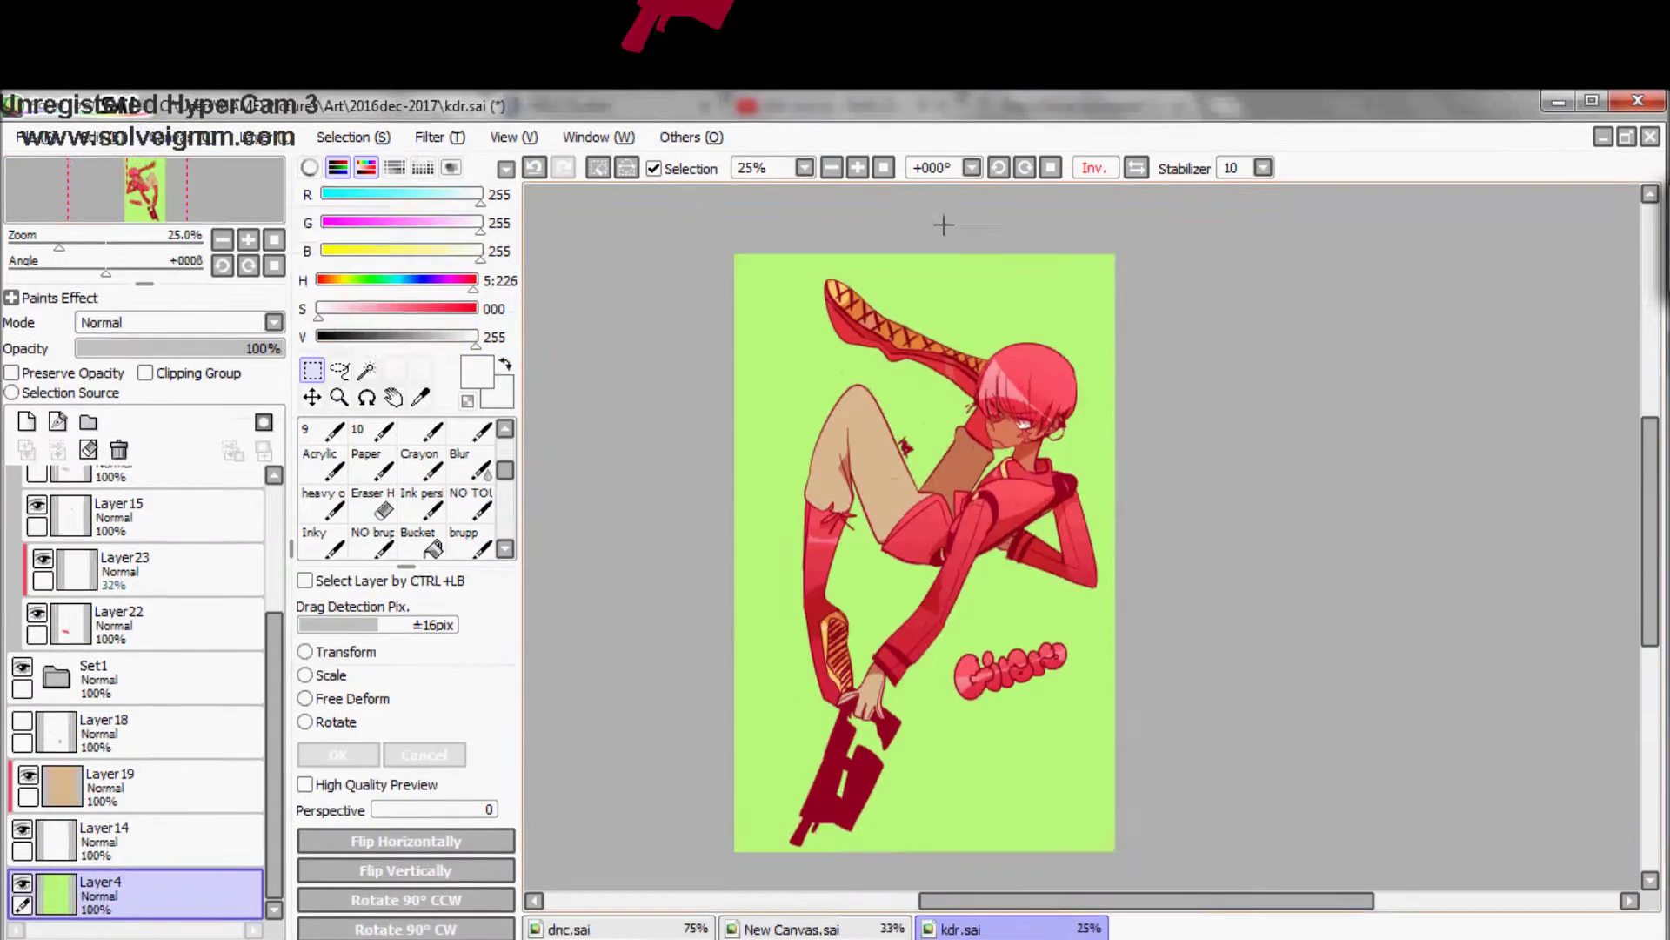